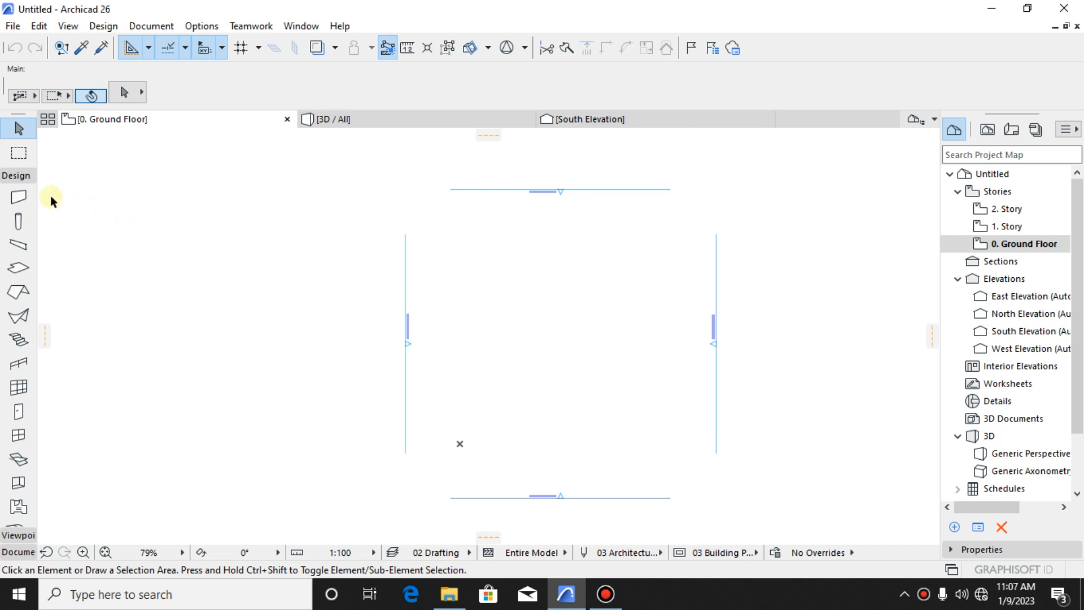
- Draw a closed rectangular wall enclosure about 9.7 m long on the ground floor, using the polygonal wall geometry
click(28, 198)
scroll(494, 399, up, 2)
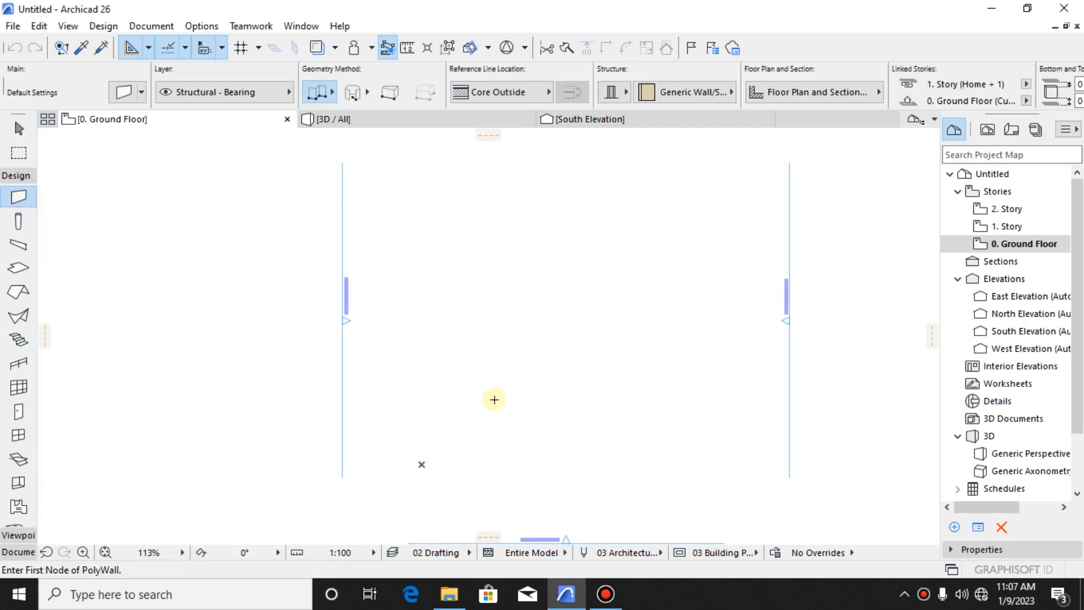
click(476, 461)
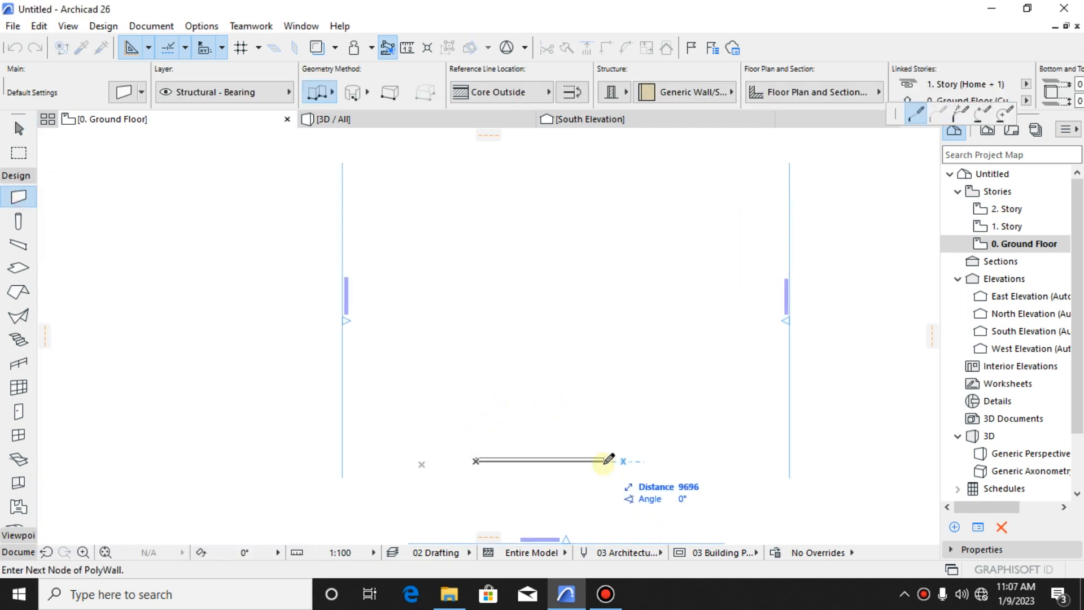
click(604, 460)
click(603, 373)
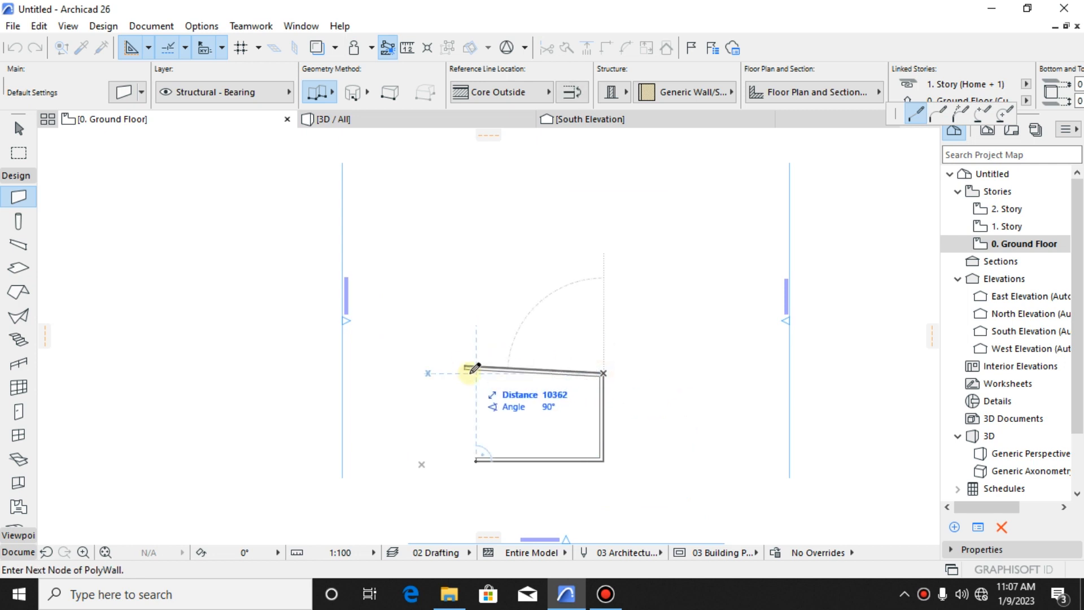
double_click(475, 373)
scroll(470, 445, down, 3)
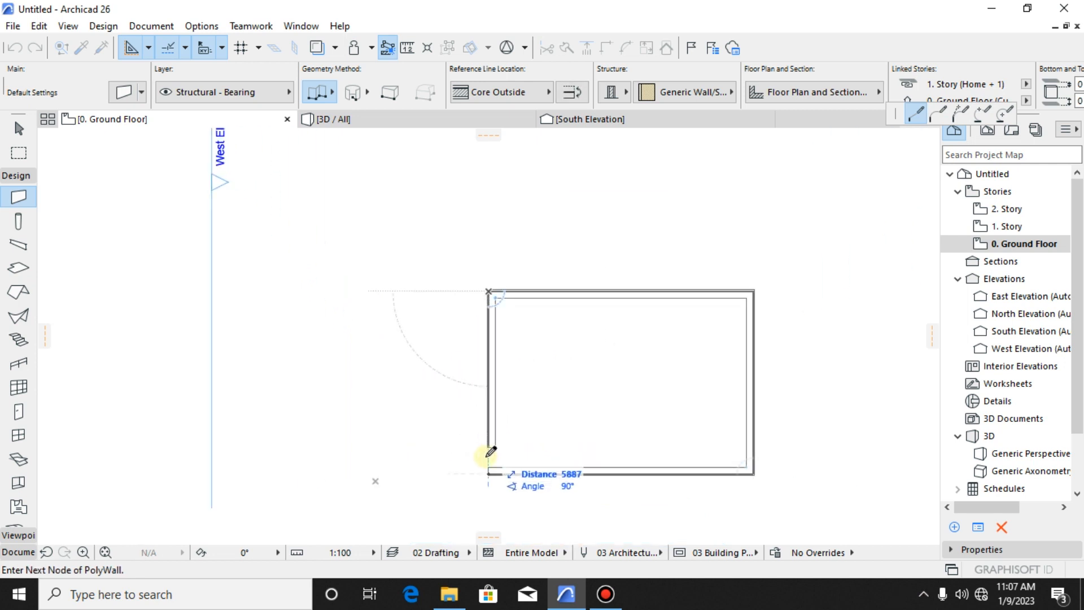
click(488, 473)
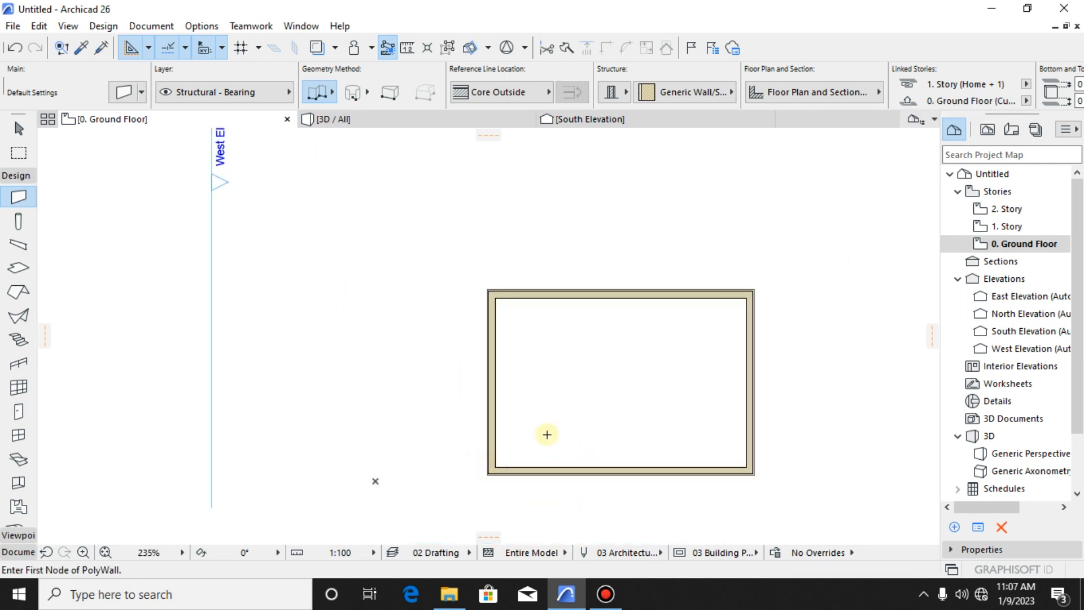
middle_drag(600, 382, 525, 360)
key(Escape)
- View the wall enclosure in 3D from above and return to the ground floor plan
click(419, 121)
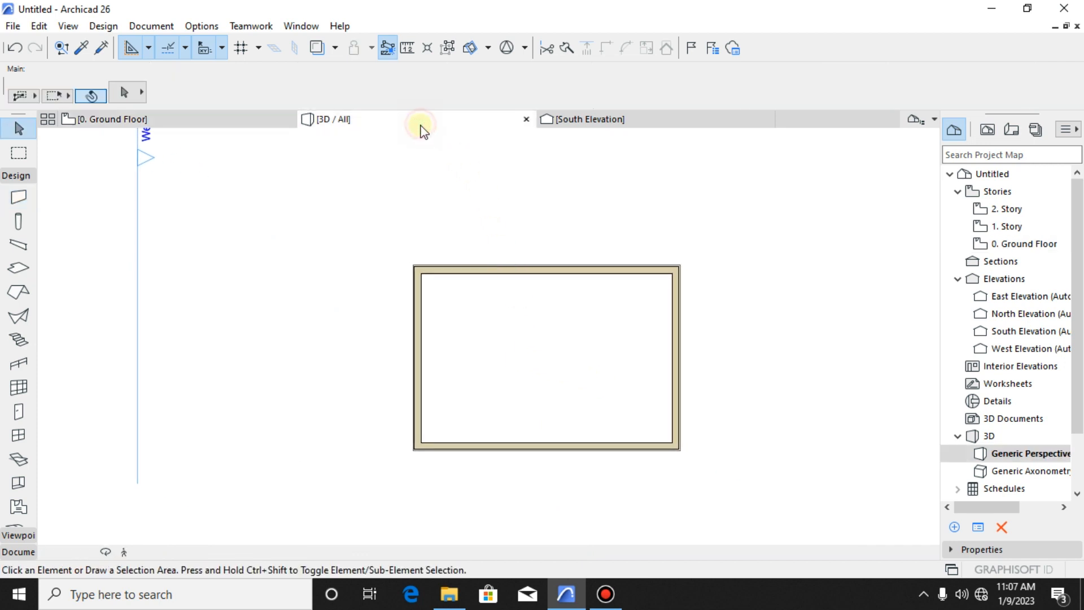
shift+middle_drag(339, 479, 484, 392)
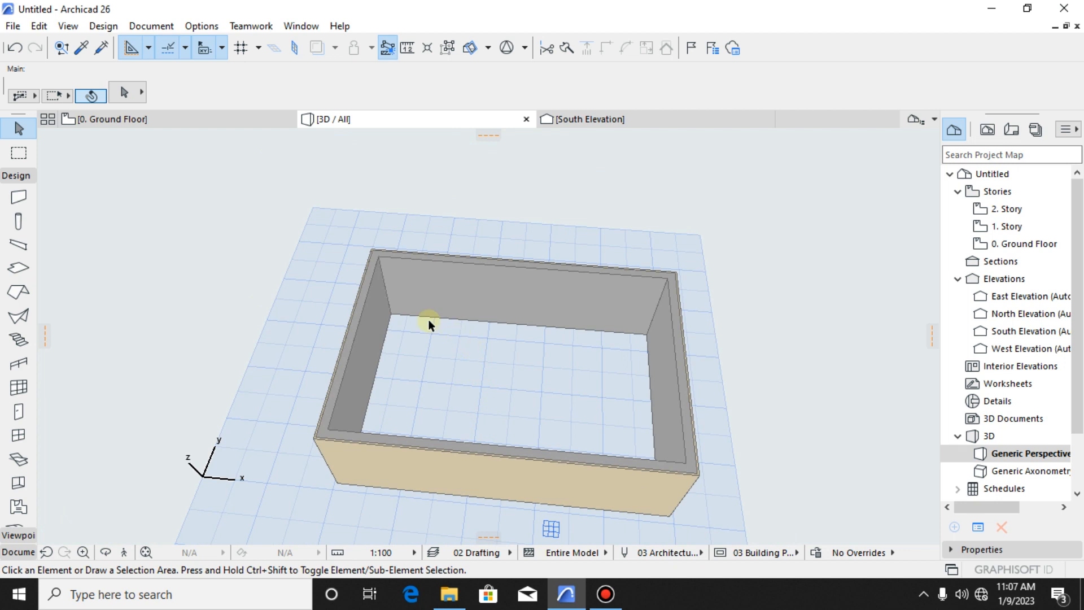
click(188, 119)
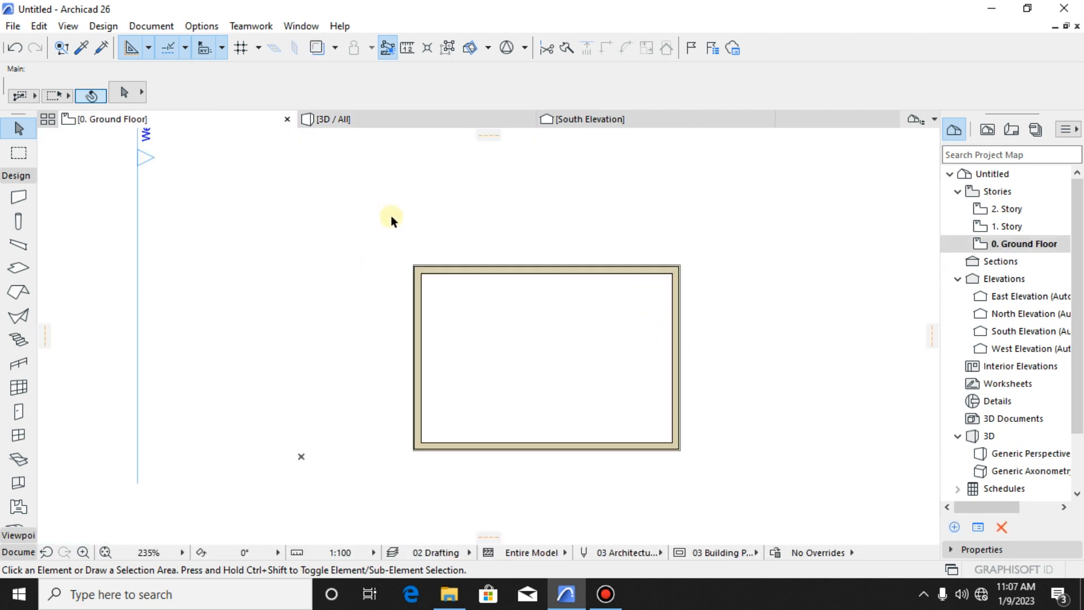
- Open the South Elevation and examine the wall against the ground floor and first story level lines
click(602, 127)
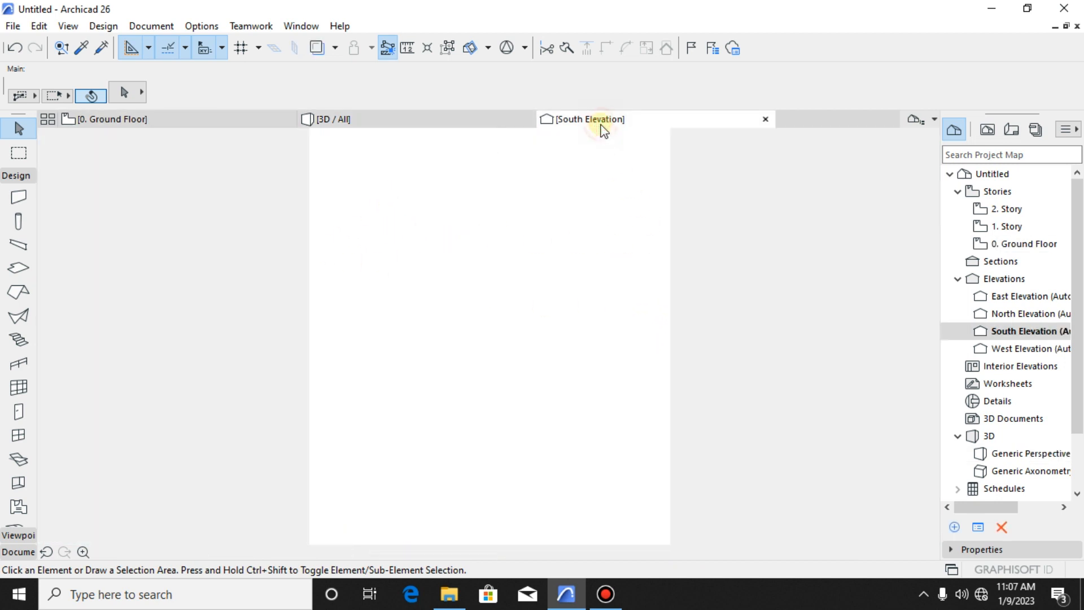
scroll(402, 360, up, 3)
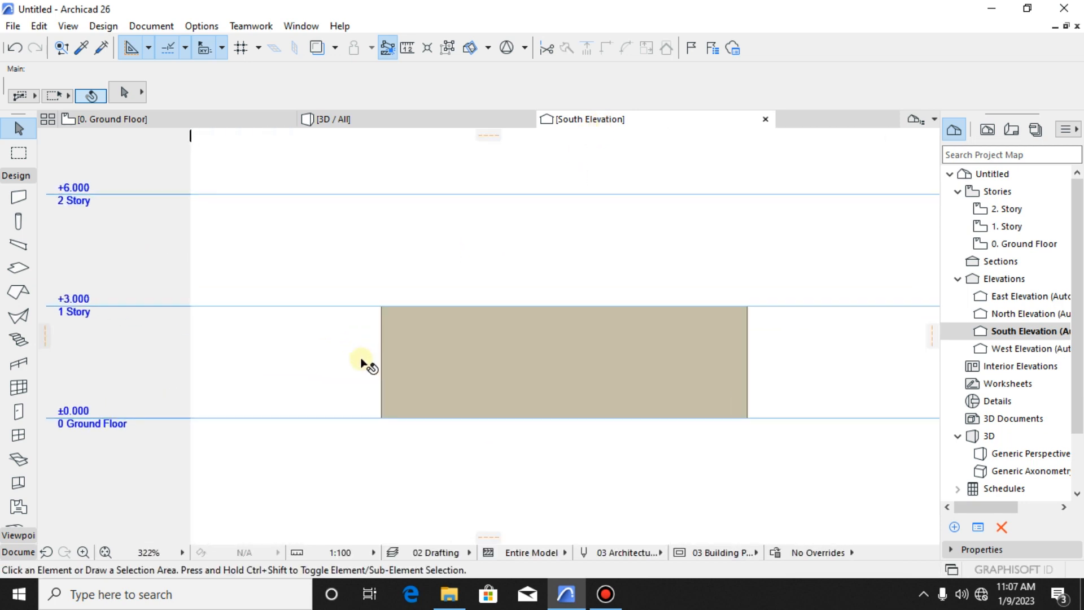
middle_drag(322, 360, 430, 315)
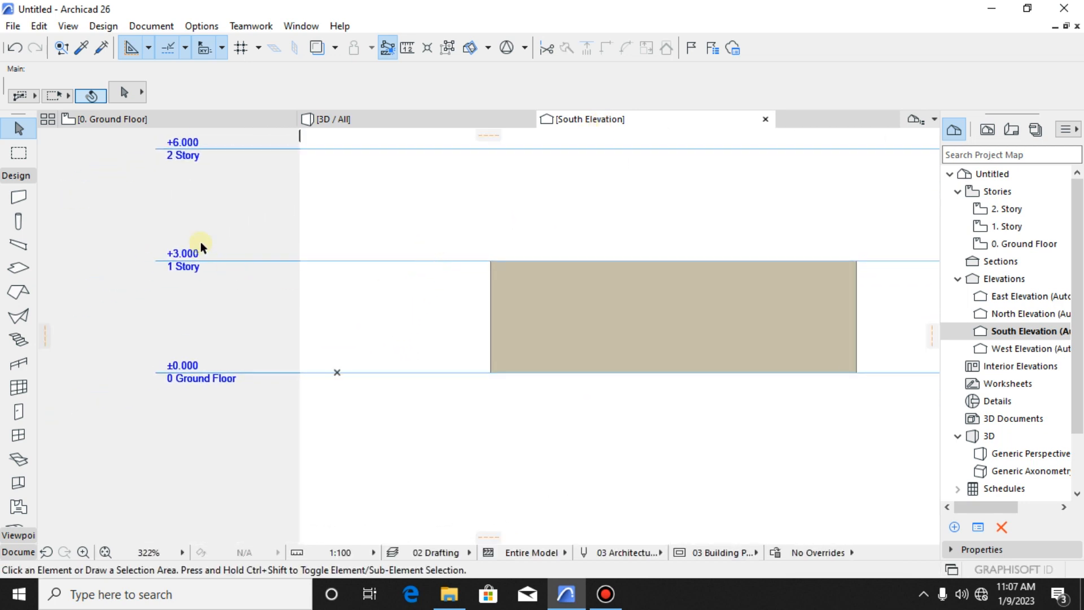
click(174, 247)
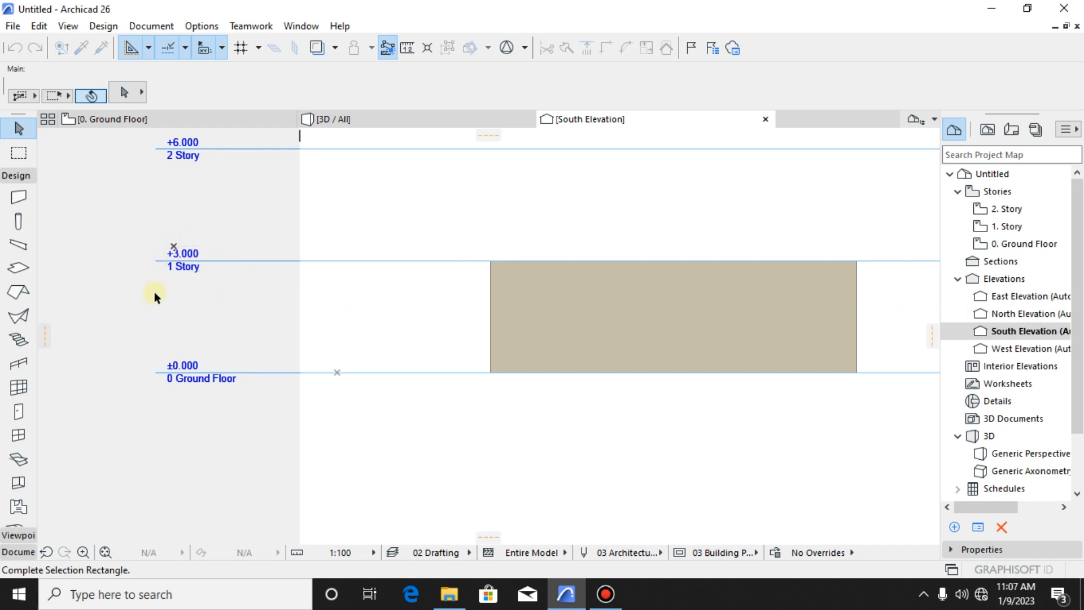
click(220, 263)
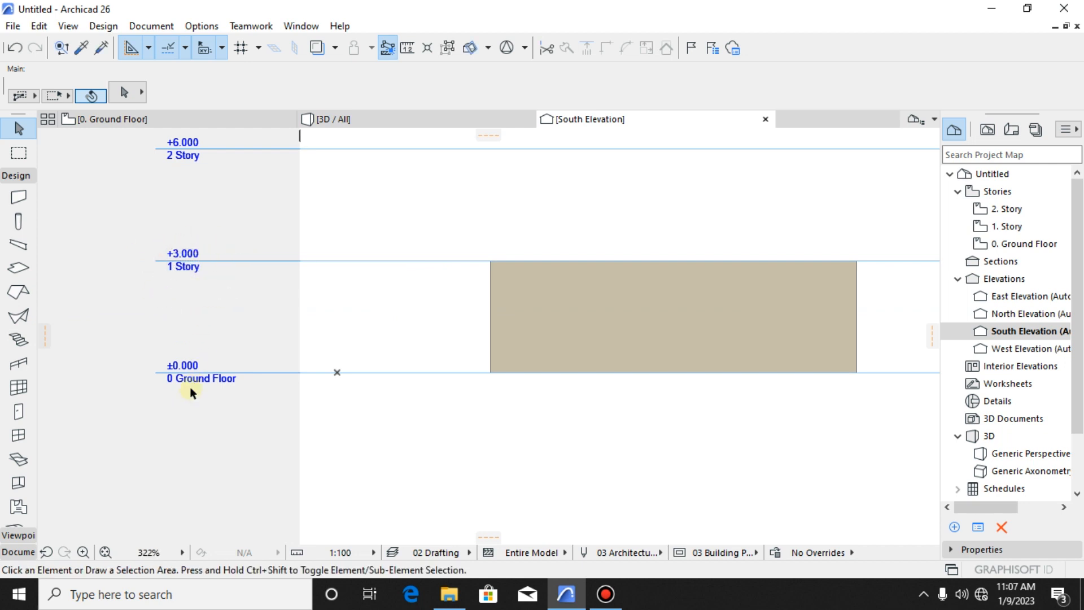
click(216, 388)
click(185, 393)
click(209, 276)
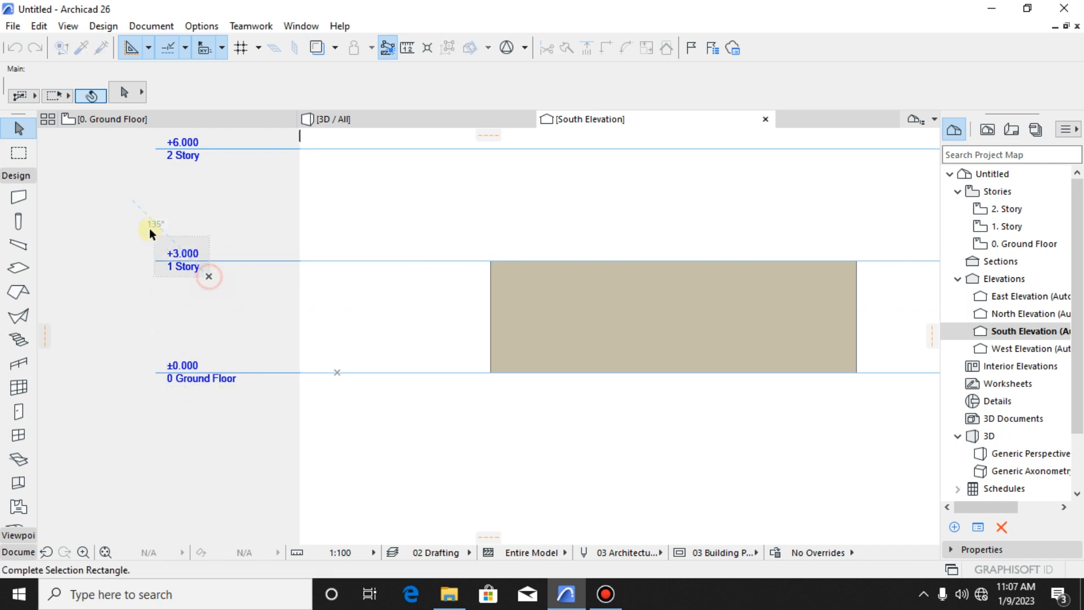
key(Escape)
scroll(278, 316, down, 4)
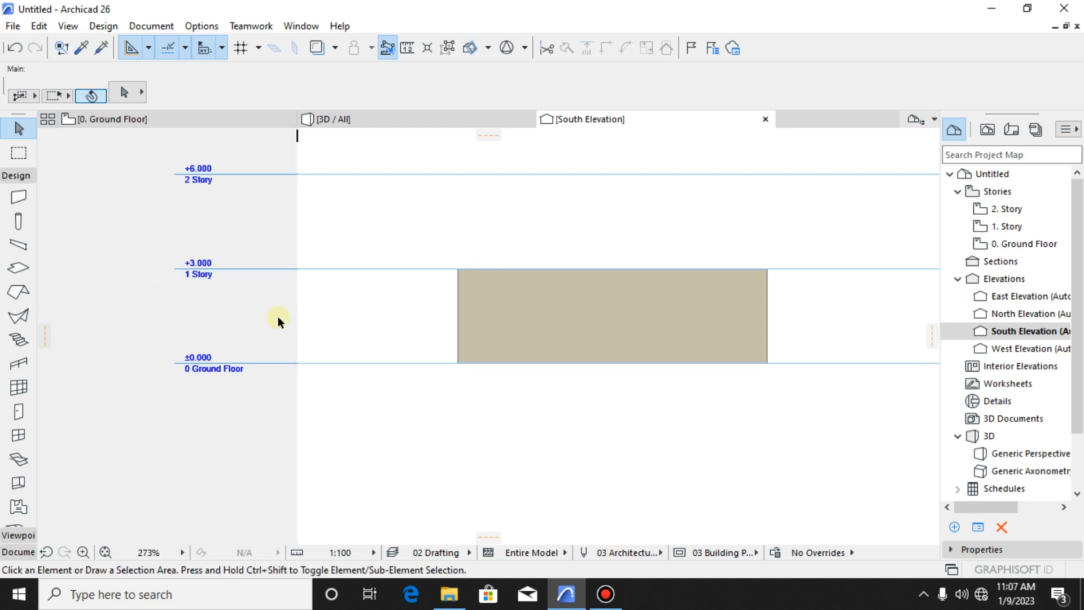
scroll(385, 337, up, 4)
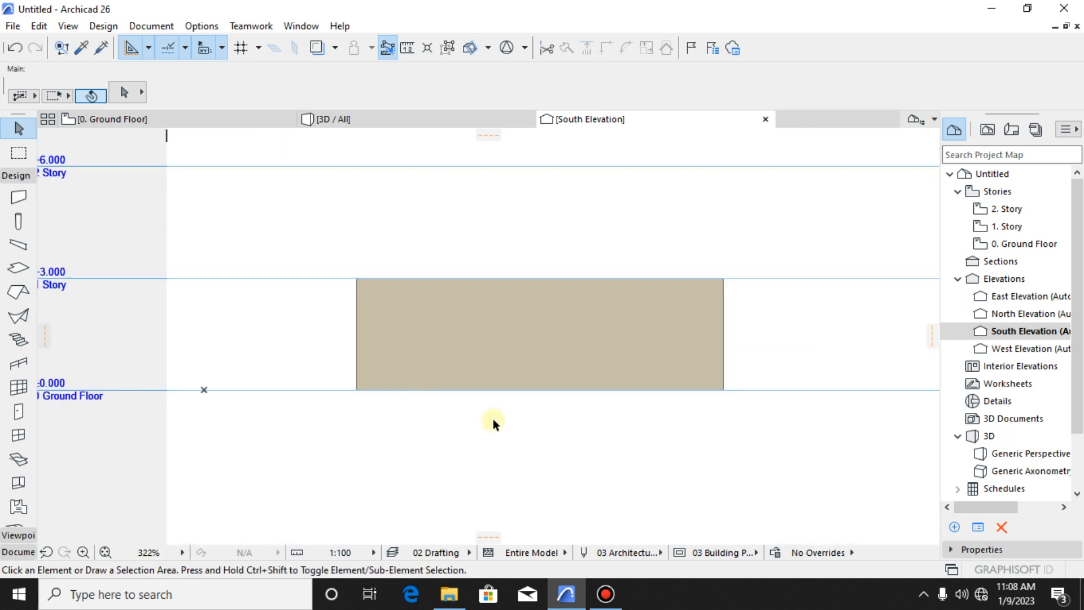
- Measure the wall's height in the South Elevation from the ground floor line to the first story line
key(m)
scroll(738, 395, up, 2)
click(728, 386)
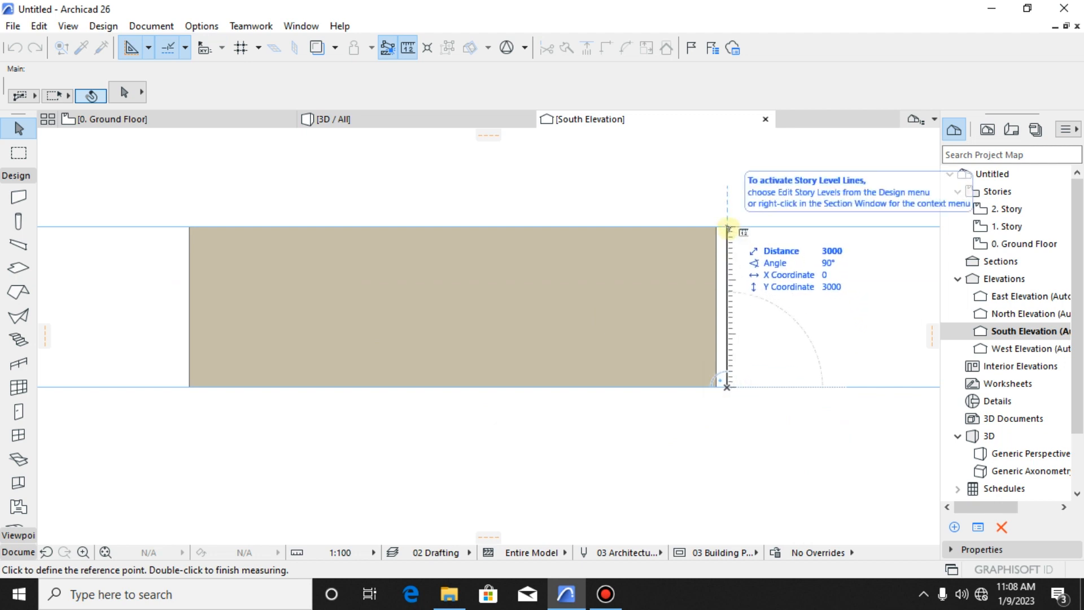
key(Escape)
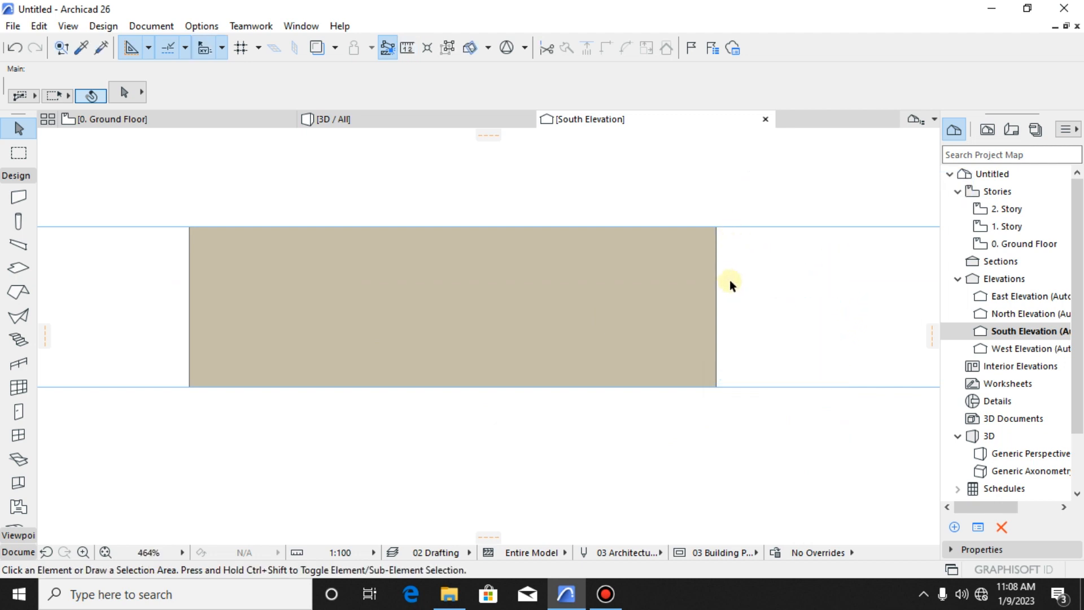
scroll(663, 324, down, 4)
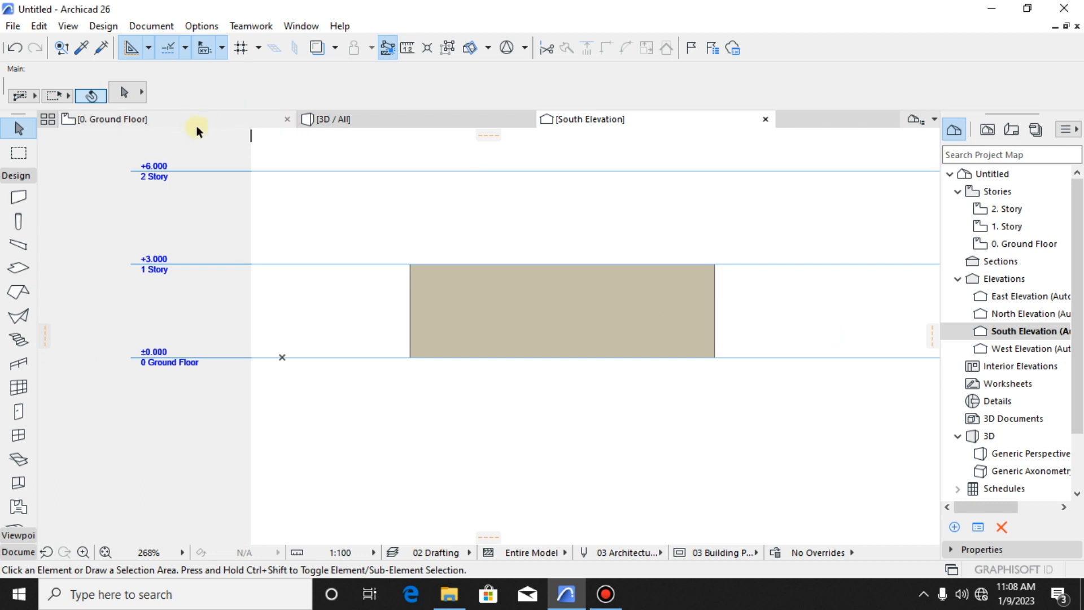
- Place a building section line on the ground floor plan, crossing the enclosure vertically near its middle and facing west
click(186, 121)
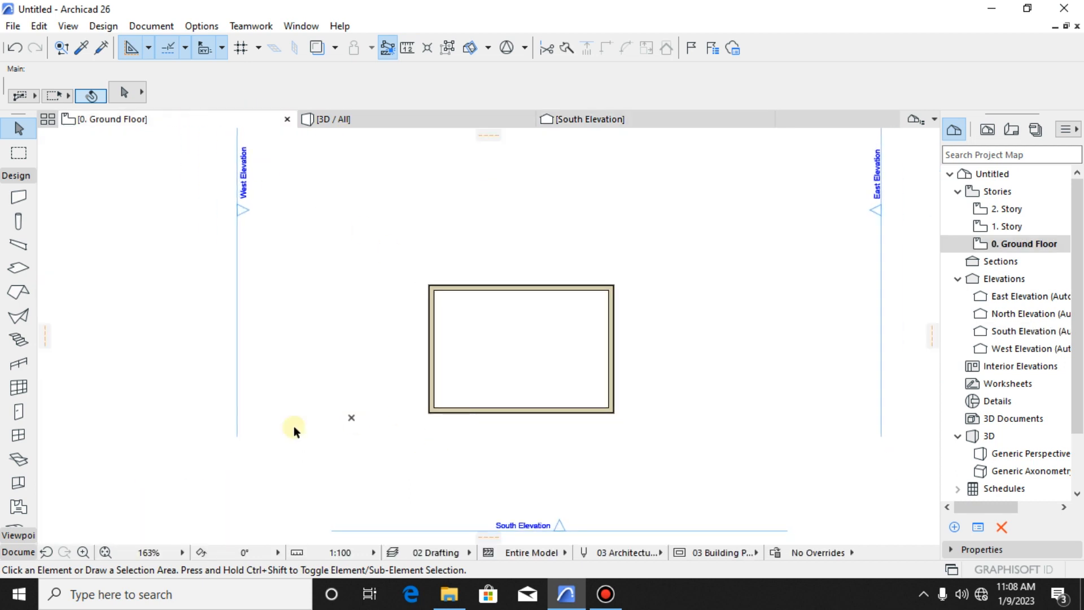
click(22, 177)
click(18, 210)
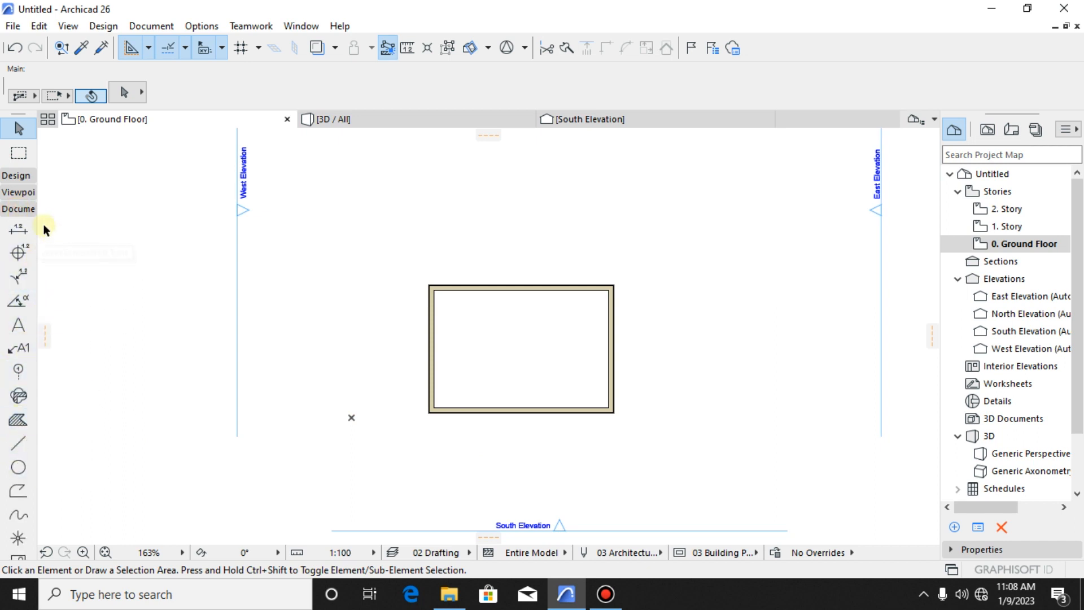
click(21, 193)
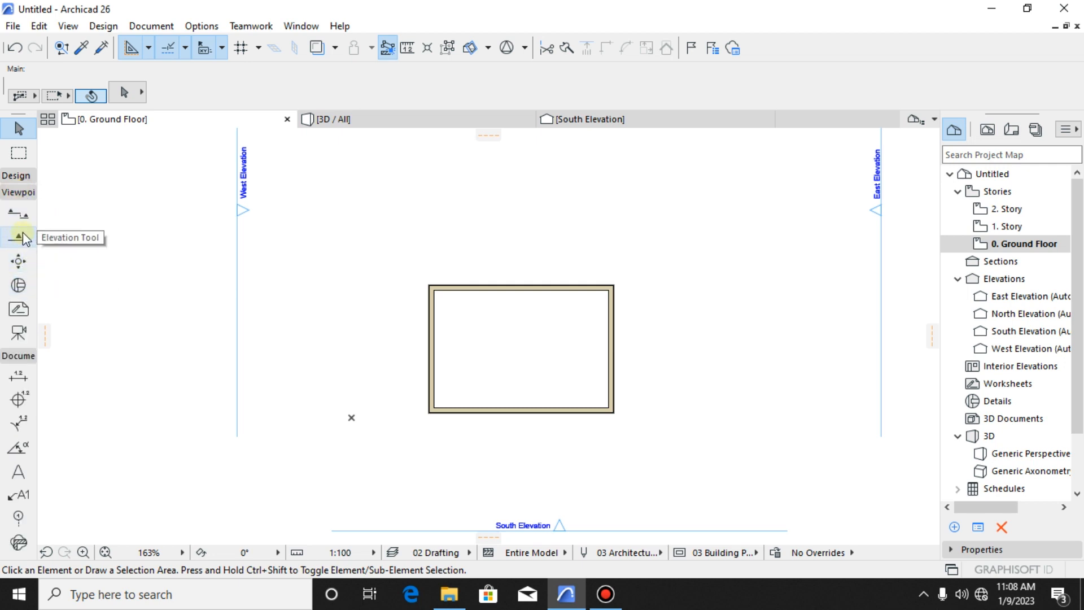
click(21, 215)
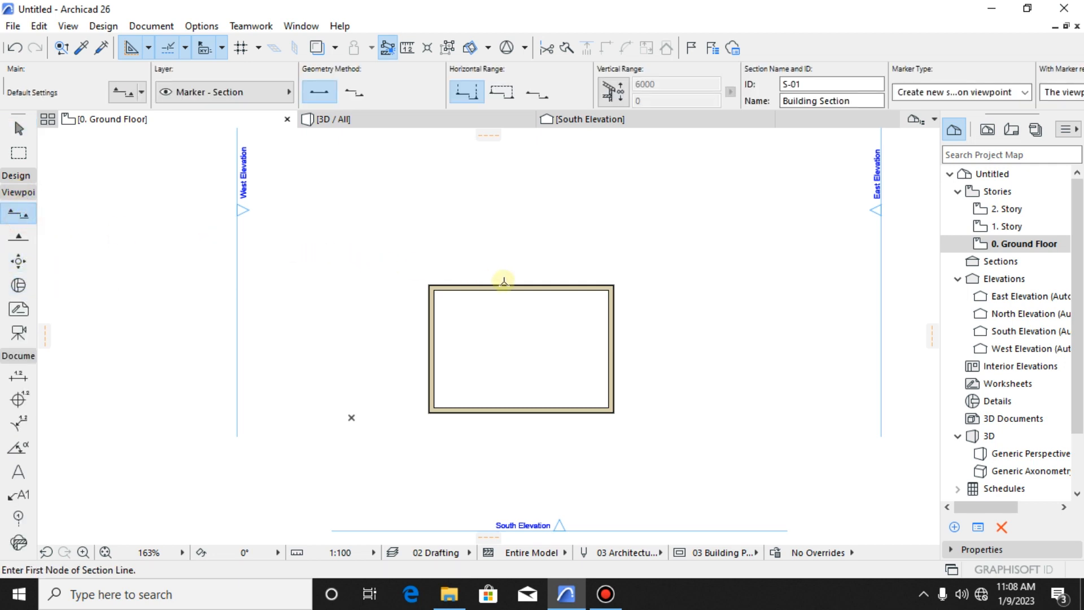
click(508, 270)
click(508, 437)
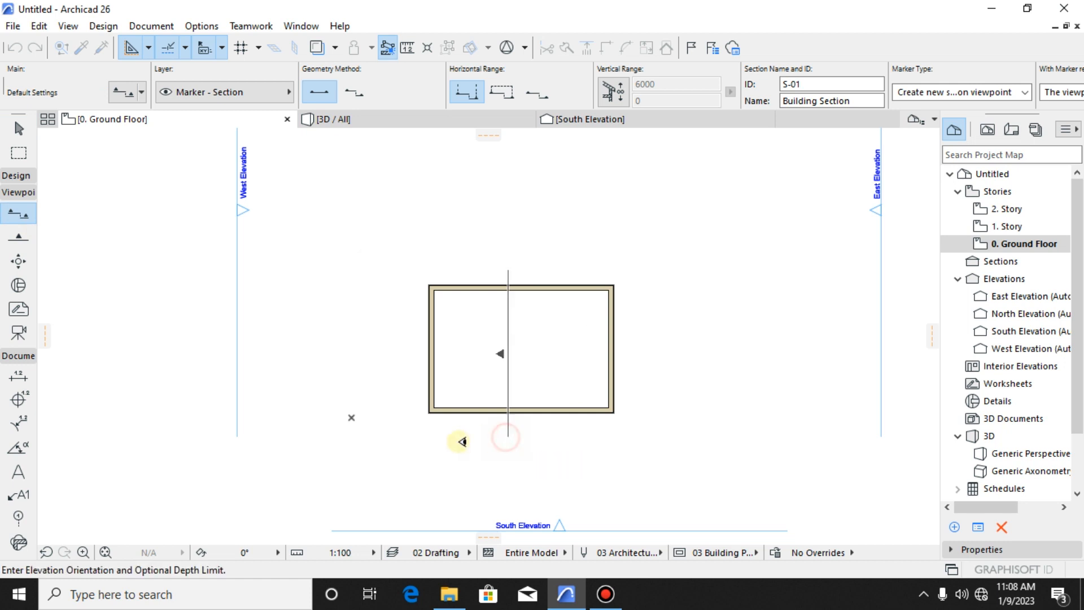
click(432, 445)
key(Escape)
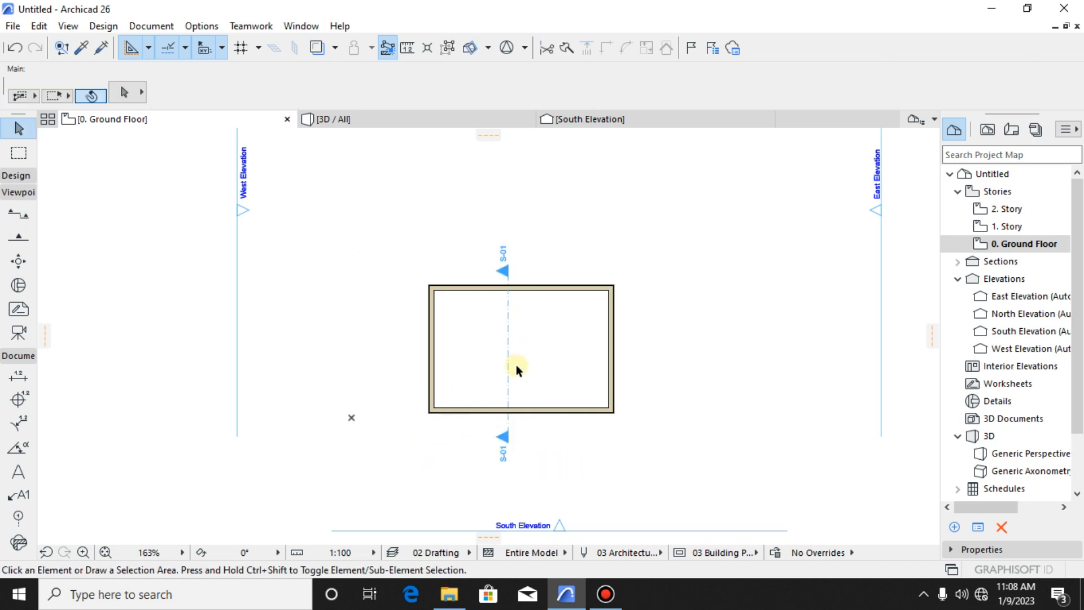
click(508, 367)
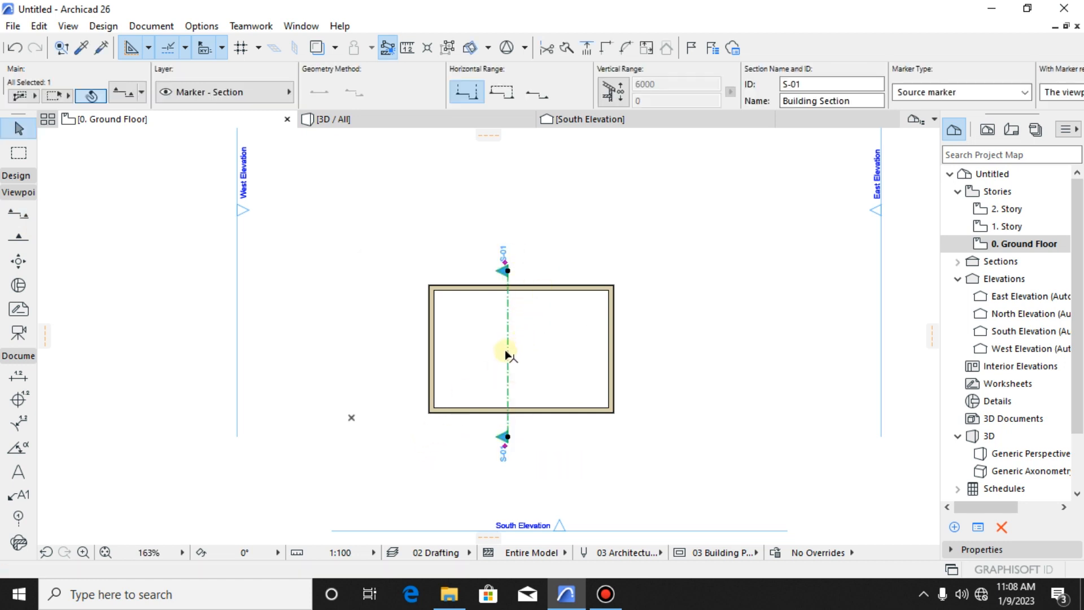
right_click(508, 345)
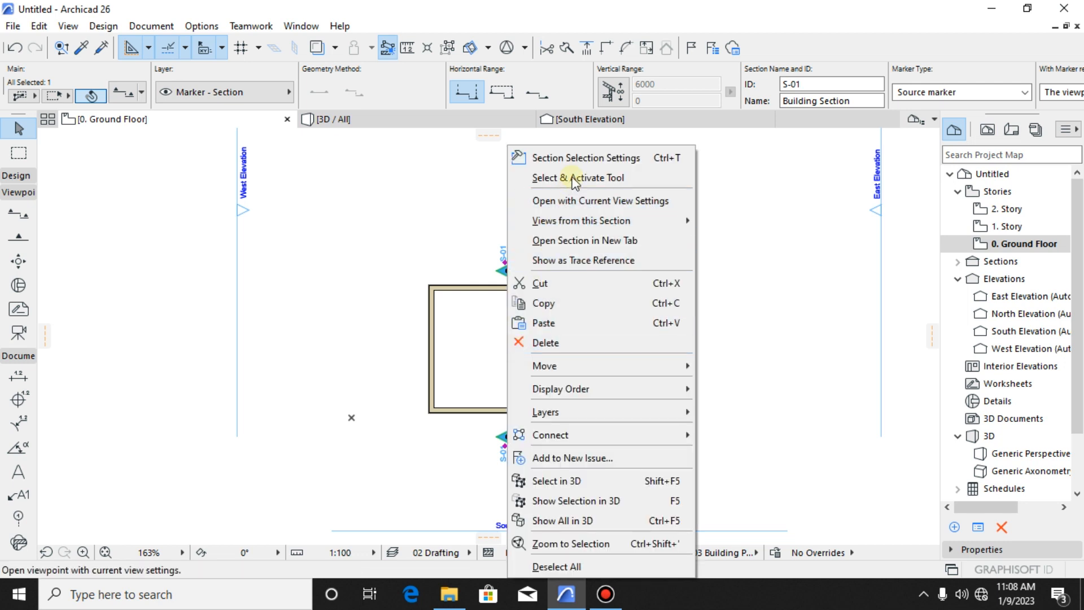
click(582, 153)
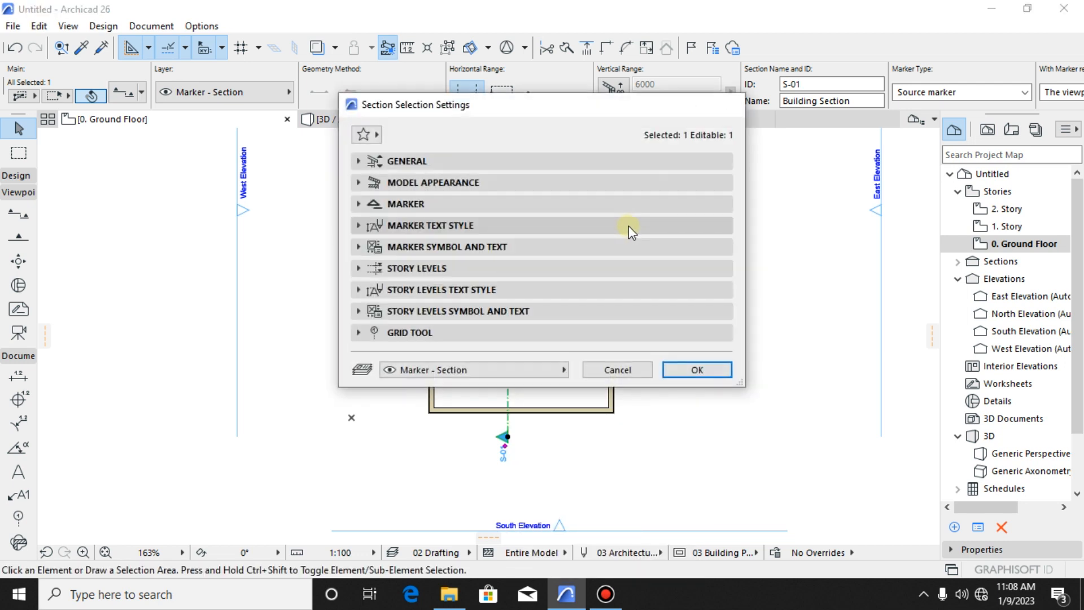
key(Escape)
- Open the building section from its marker with the current view settings
right_click(508, 339)
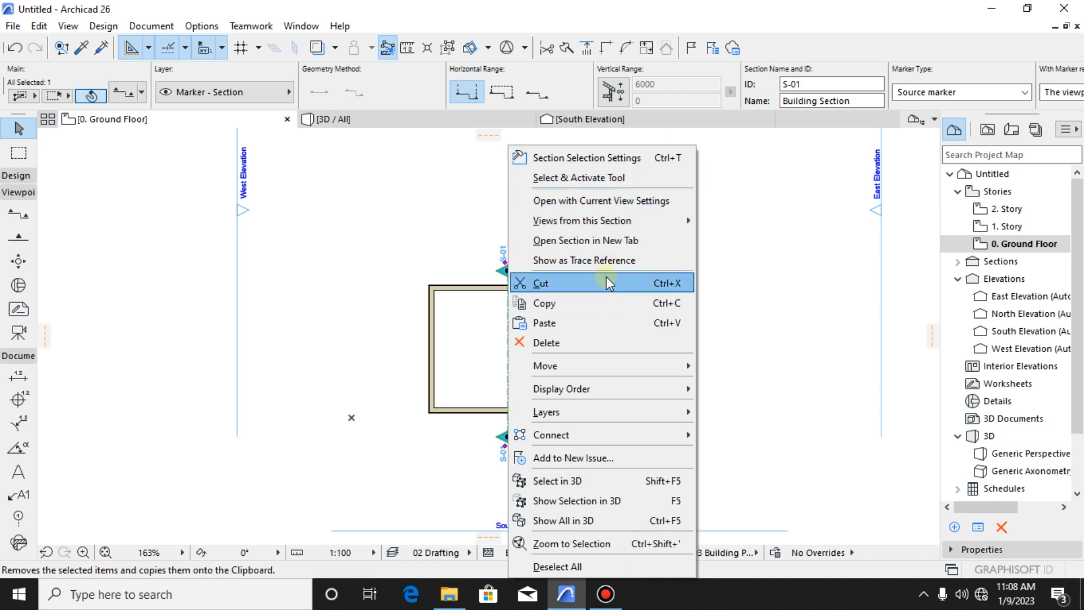
click(604, 202)
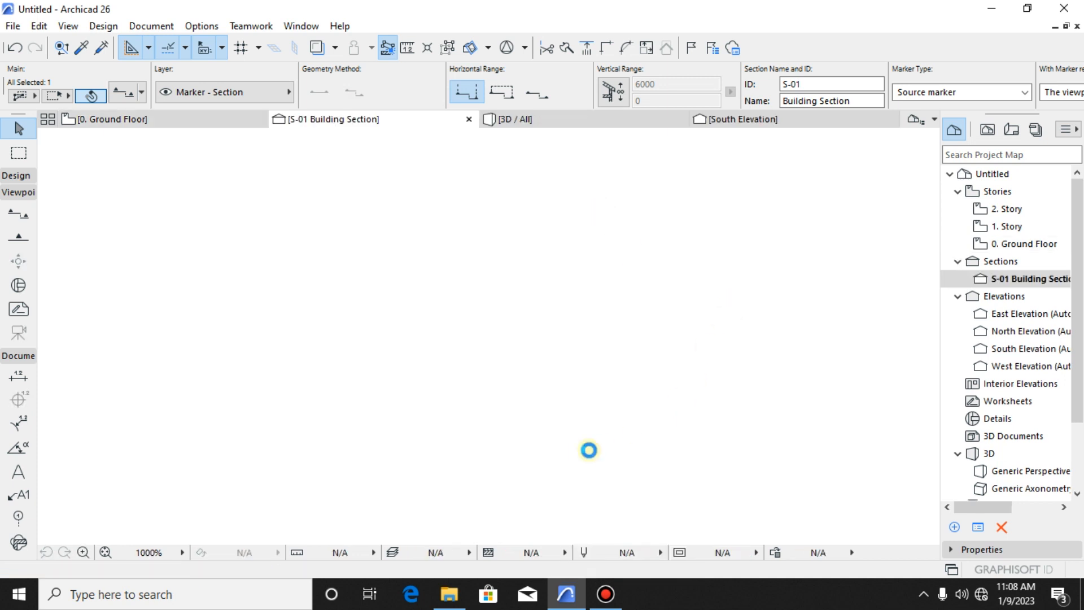
scroll(484, 446, up, 3)
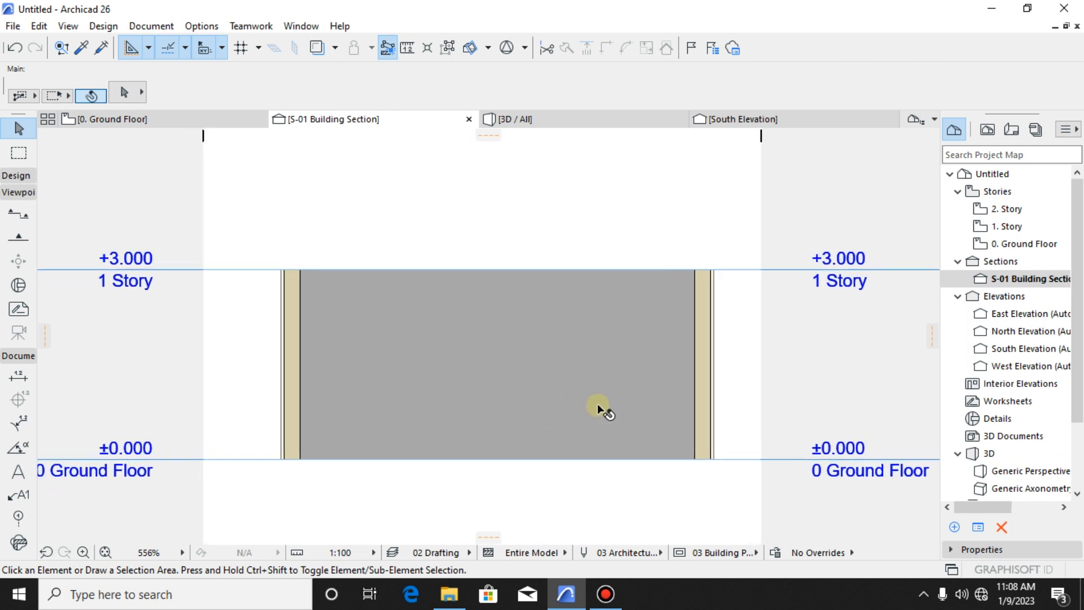
scroll(618, 446, down, 3)
scroll(701, 387, up, 4)
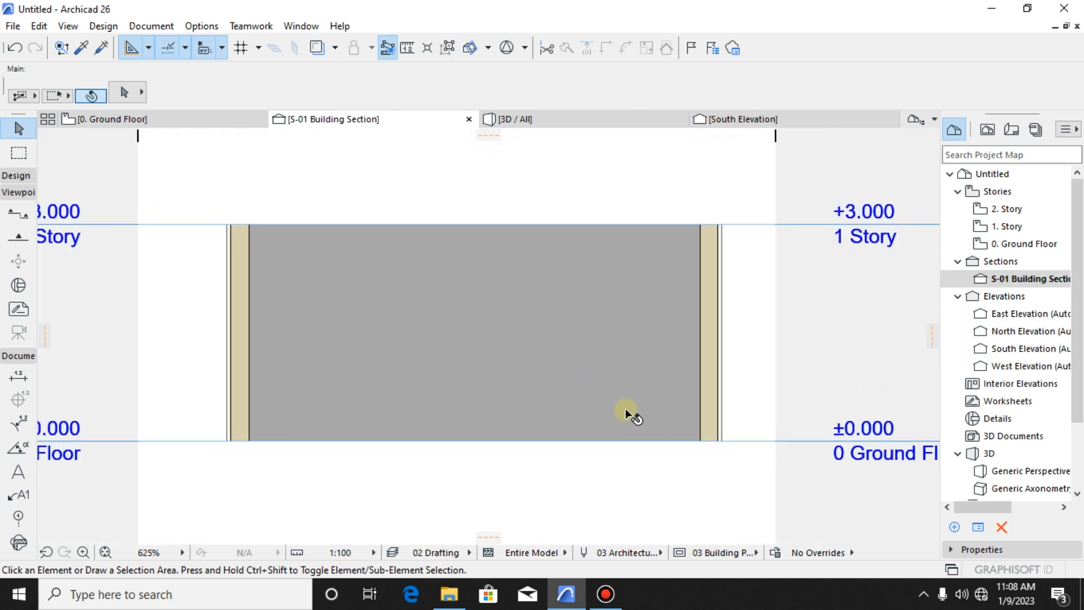
scroll(625, 408, down, 2)
scroll(695, 374, up, 1)
- Inspect the cut walls in the section, checking their top edge against the first story level line
click(716, 373)
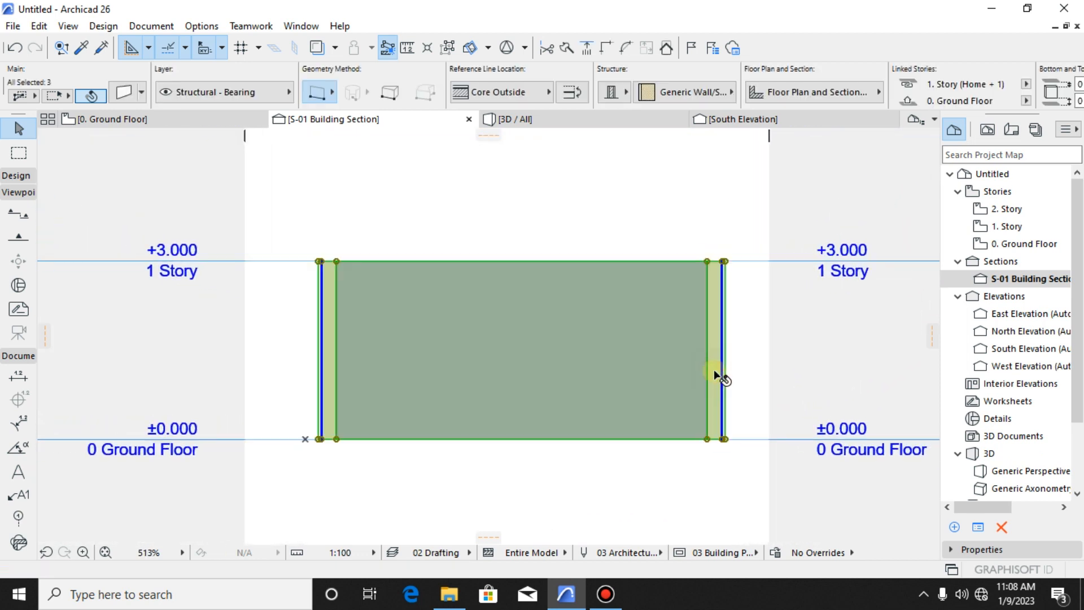
click(728, 330)
scroll(815, 268, up, 1)
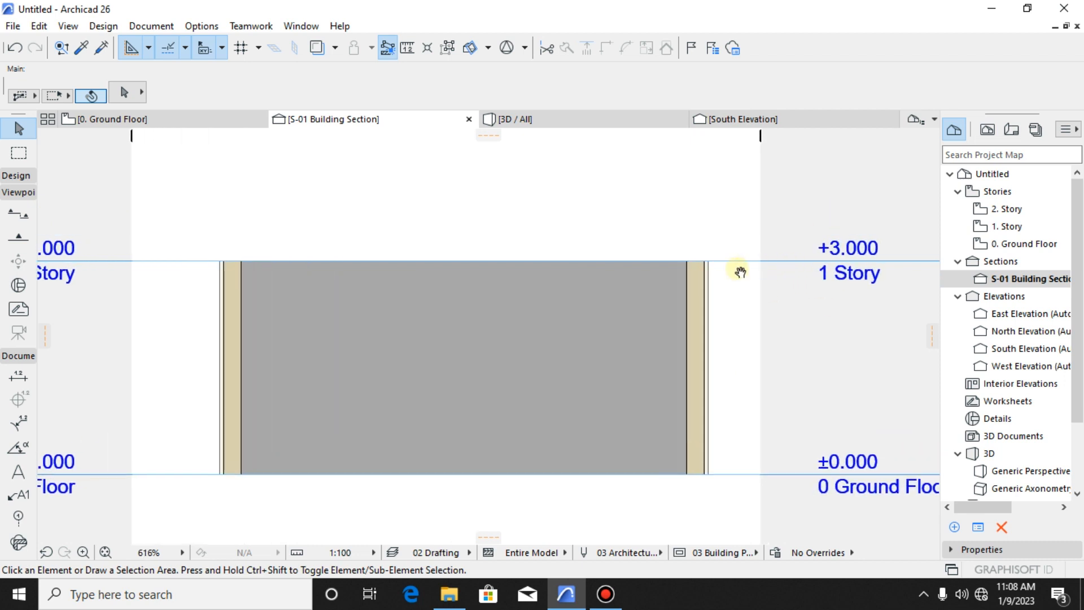
scroll(754, 456, up, 1)
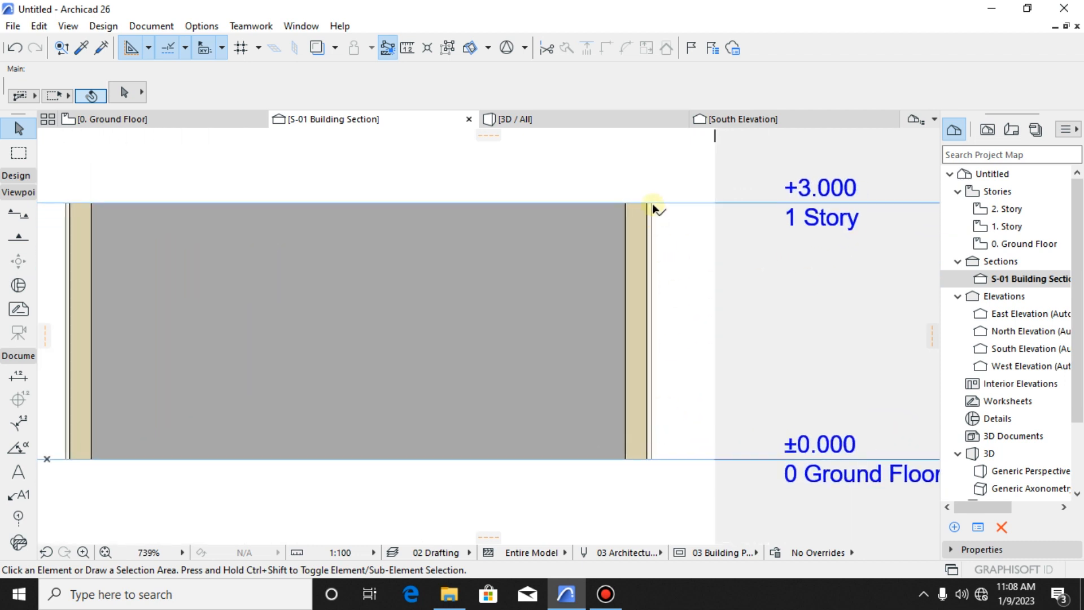
- Examine the ground floor and first story level marks beside the cut walls in the building section
scroll(646, 430, down, 3)
click(707, 425)
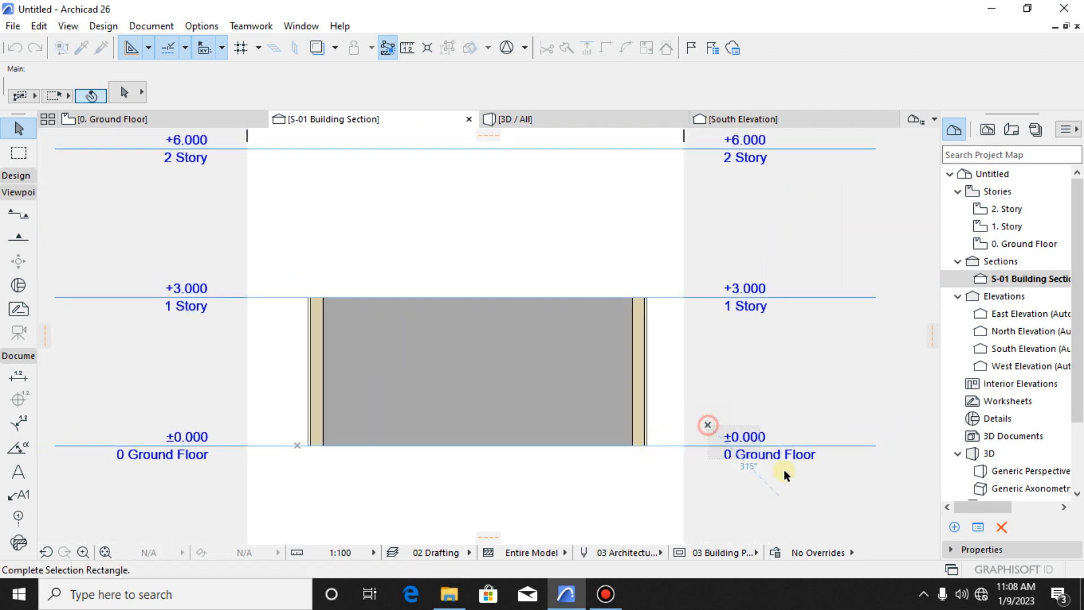
click(788, 461)
click(700, 272)
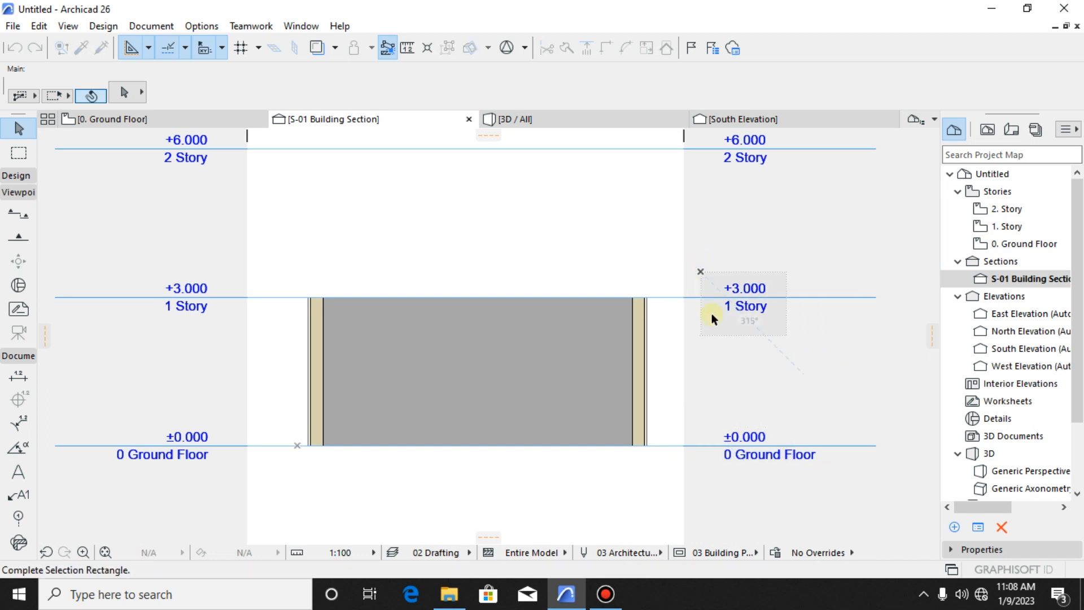
click(770, 328)
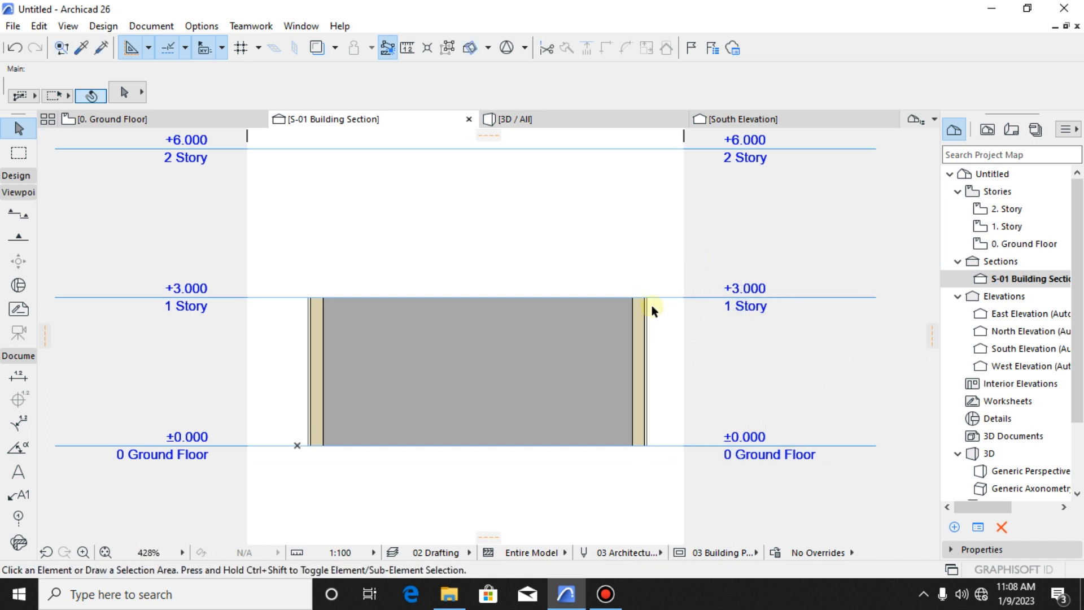
scroll(440, 289, up, 1)
scroll(364, 279, down, 2)
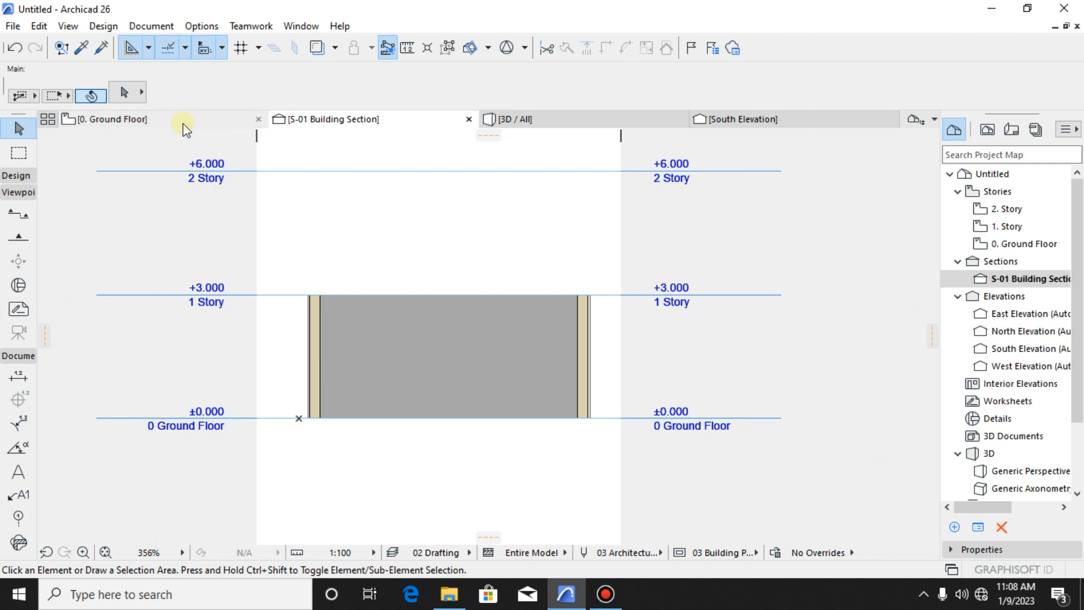
- Return to the ground floor plan and examine the section line and the enclosure's four walls
click(182, 122)
click(507, 384)
scroll(559, 353, up, 2)
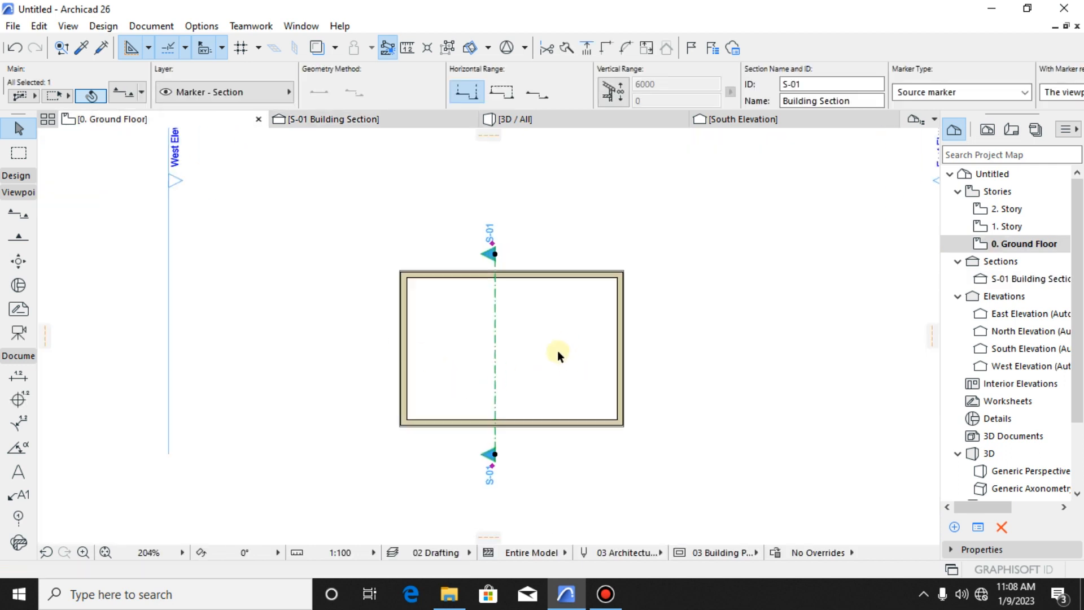
click(532, 322)
scroll(517, 373, down, 3)
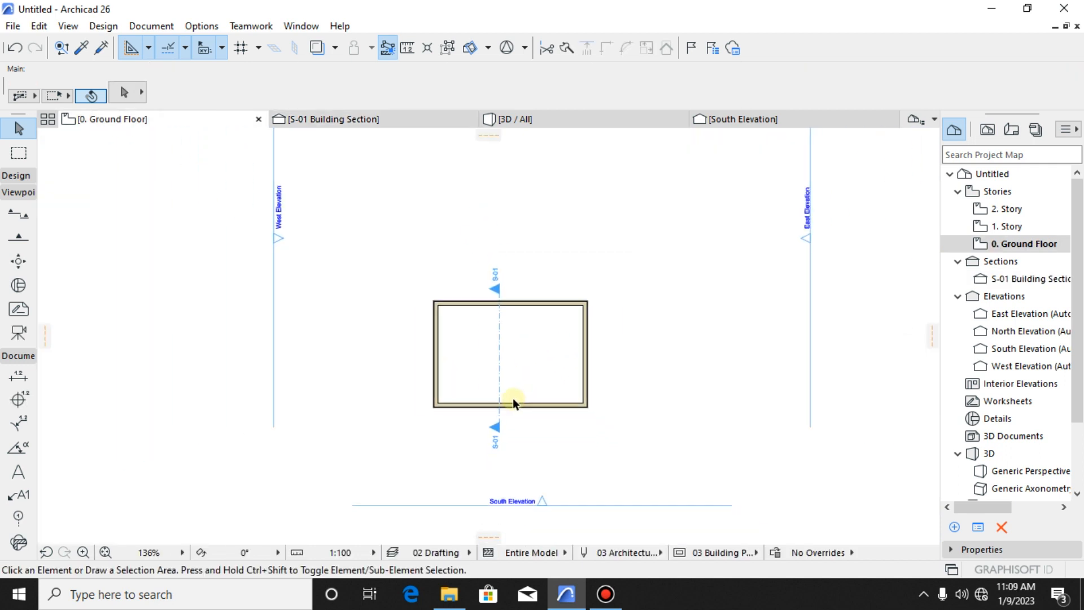
scroll(522, 362, up, 2)
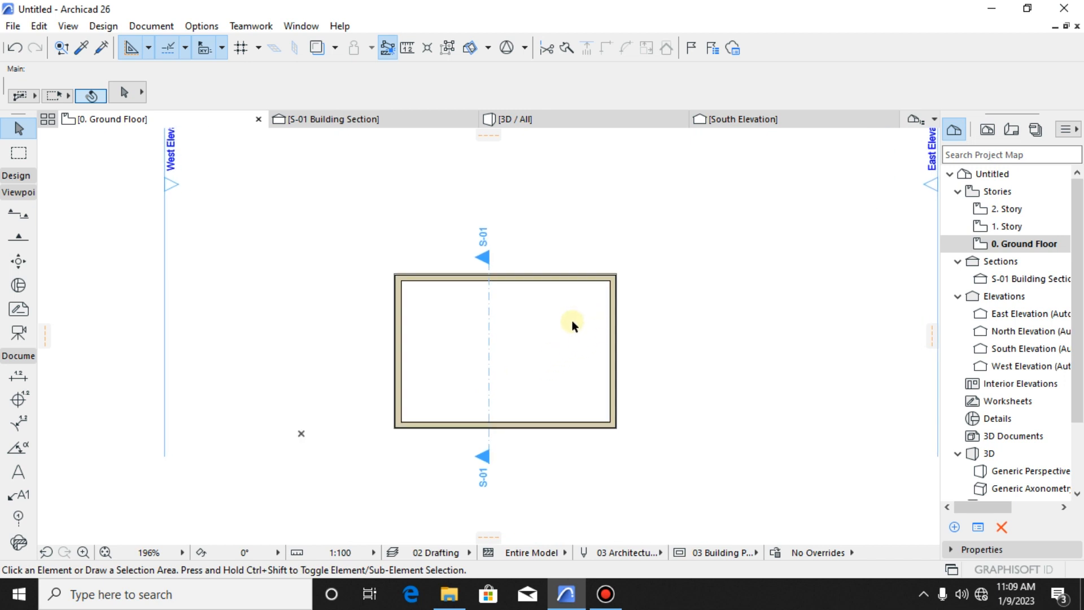
drag(673, 245, 656, 252)
drag(715, 218, 562, 461)
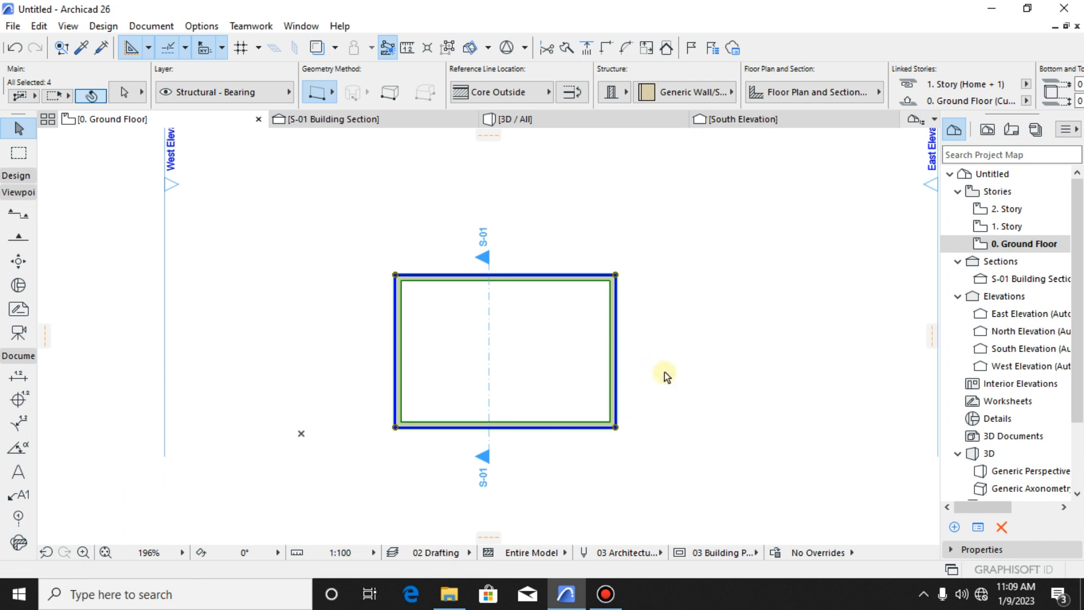
click(655, 355)
- Inspect the enclosure's lower wall up close on the ground floor plan
scroll(622, 339, up, 3)
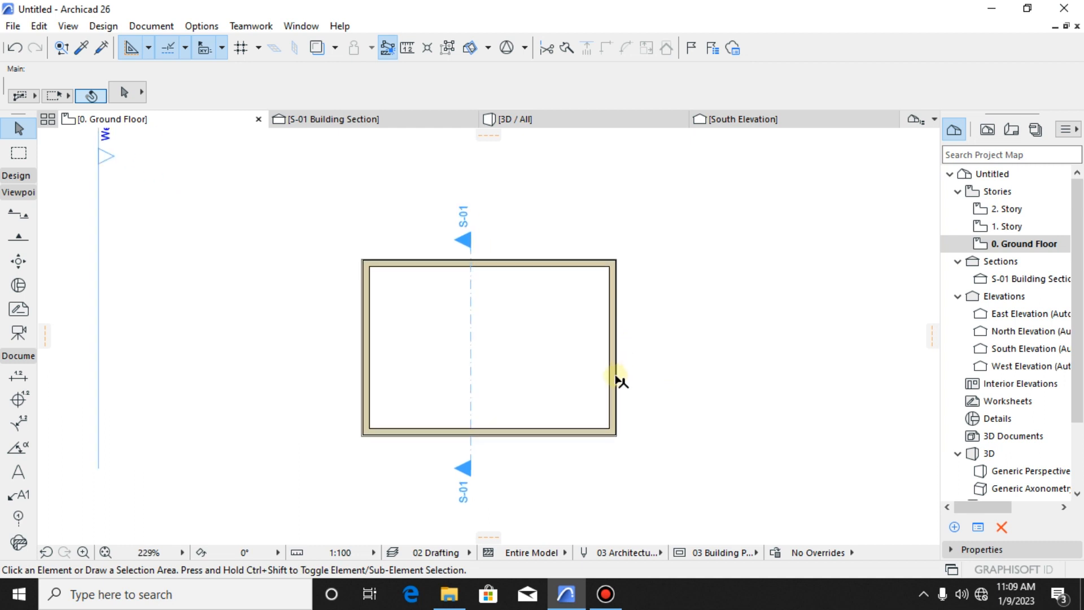
middle_drag(589, 443, 666, 383)
scroll(629, 420, up, 2)
middle_drag(627, 425, 616, 449)
scroll(623, 406, down, 2)
click(591, 411)
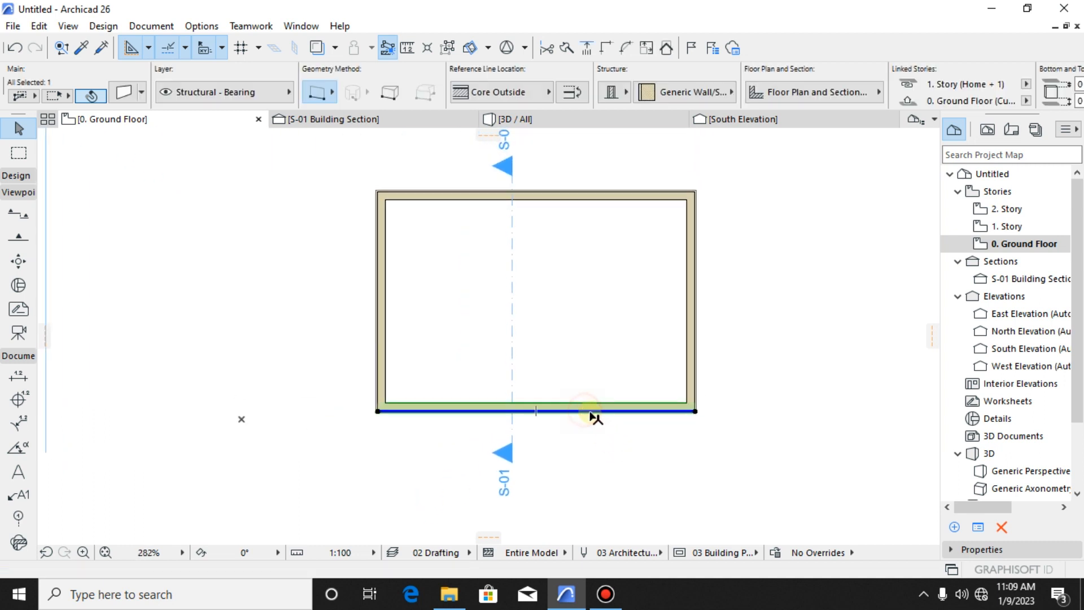
click(199, 342)
- Place a 900 x 2100 Door 26 in the lower wall, east of the section line, hinged on its east jamb and opening inward
click(17, 175)
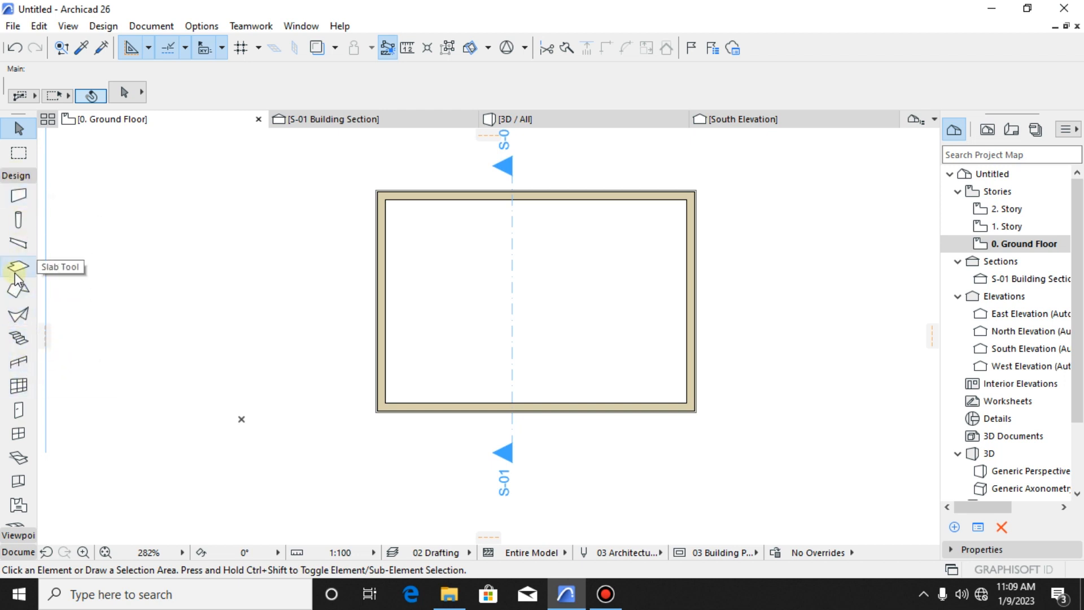
scroll(25, 257, down, 3)
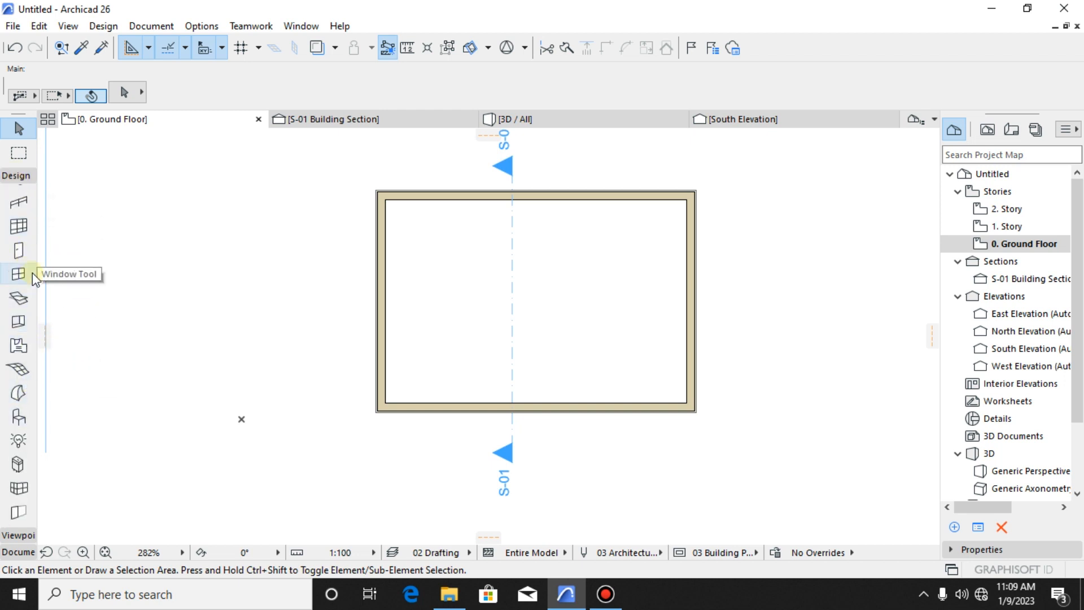
click(23, 251)
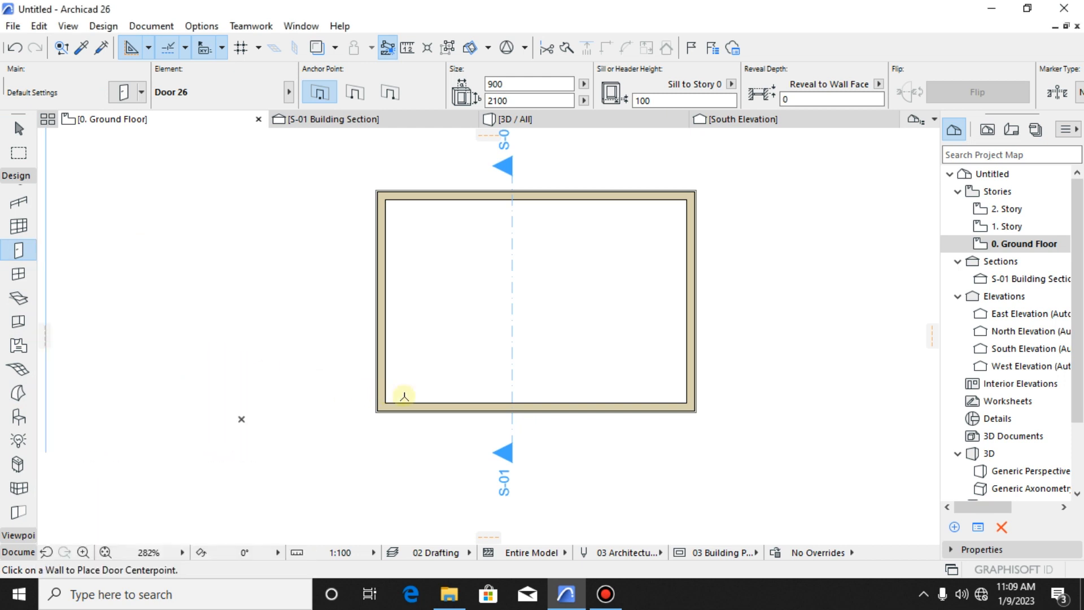
scroll(494, 411, up, 5)
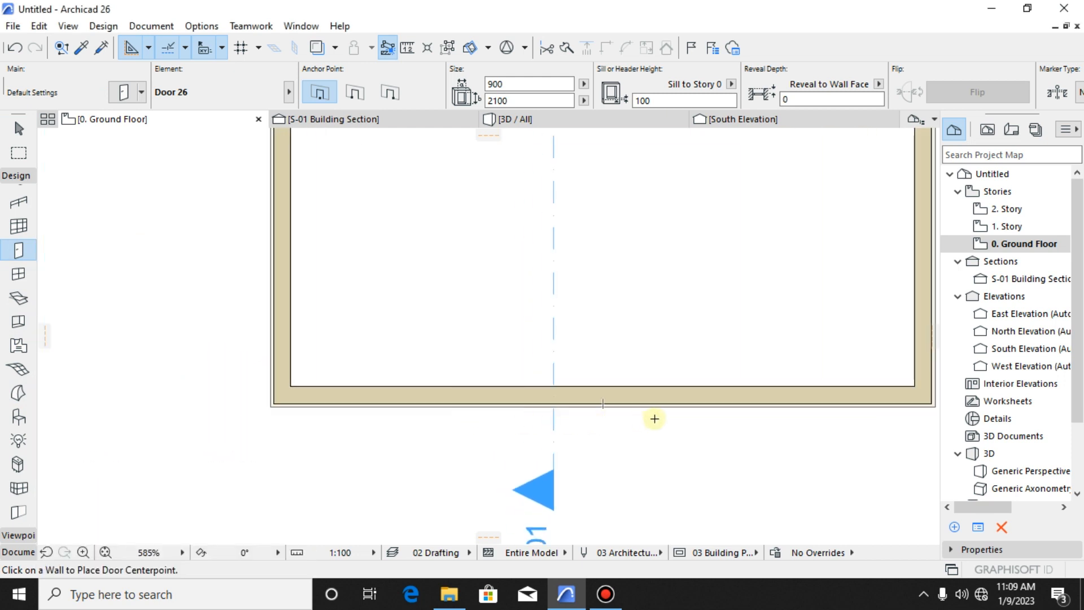
click(598, 408)
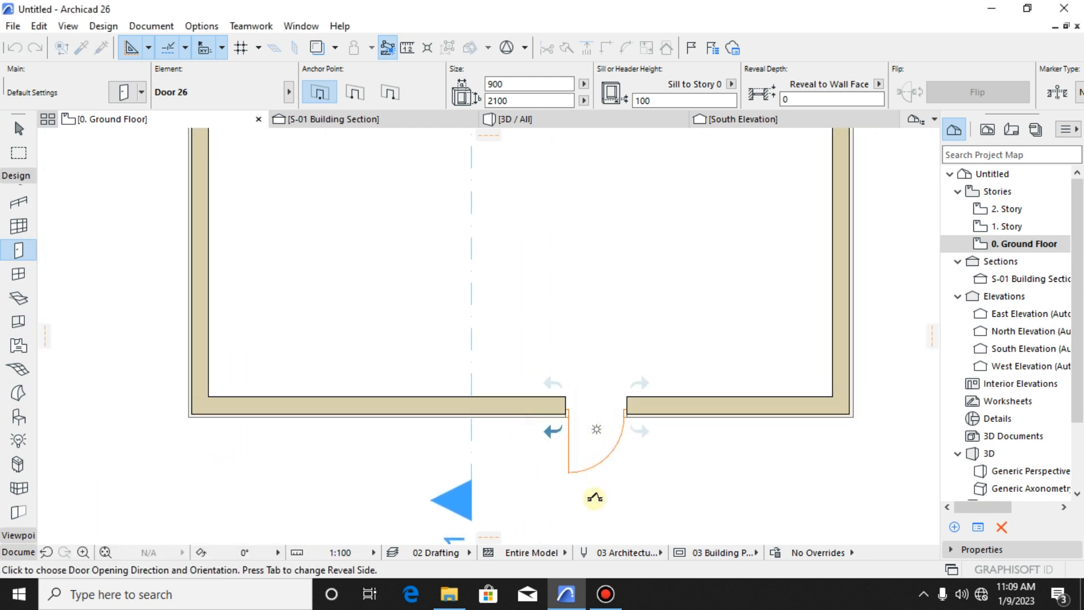
click(641, 302)
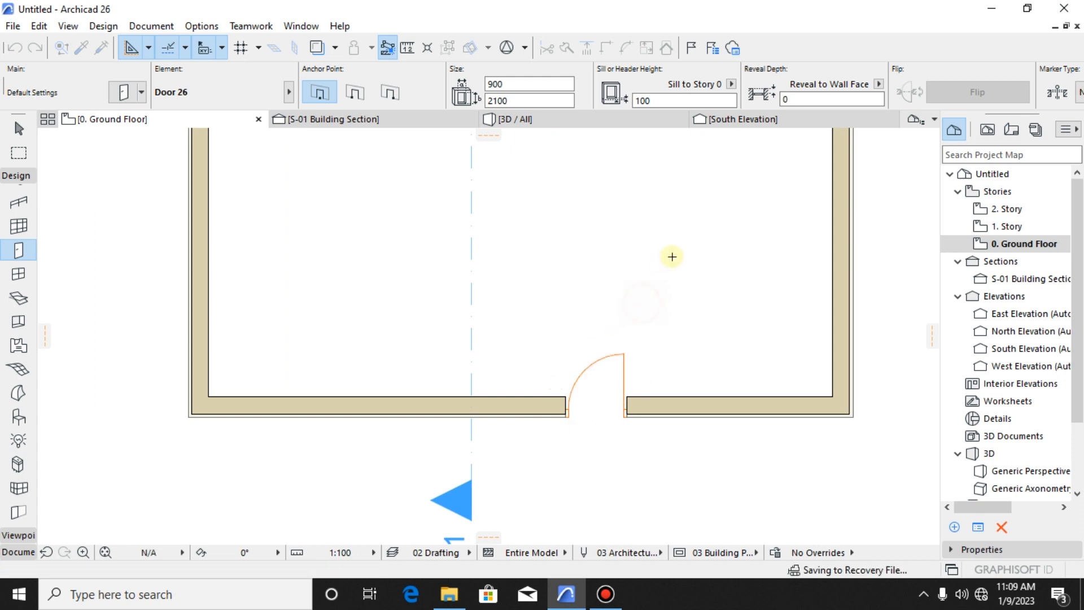
key(Escape)
- In the South Elevation, move the door straight down so its bottom edge sits on the ground floor line
scroll(646, 190, down, 2)
click(744, 120)
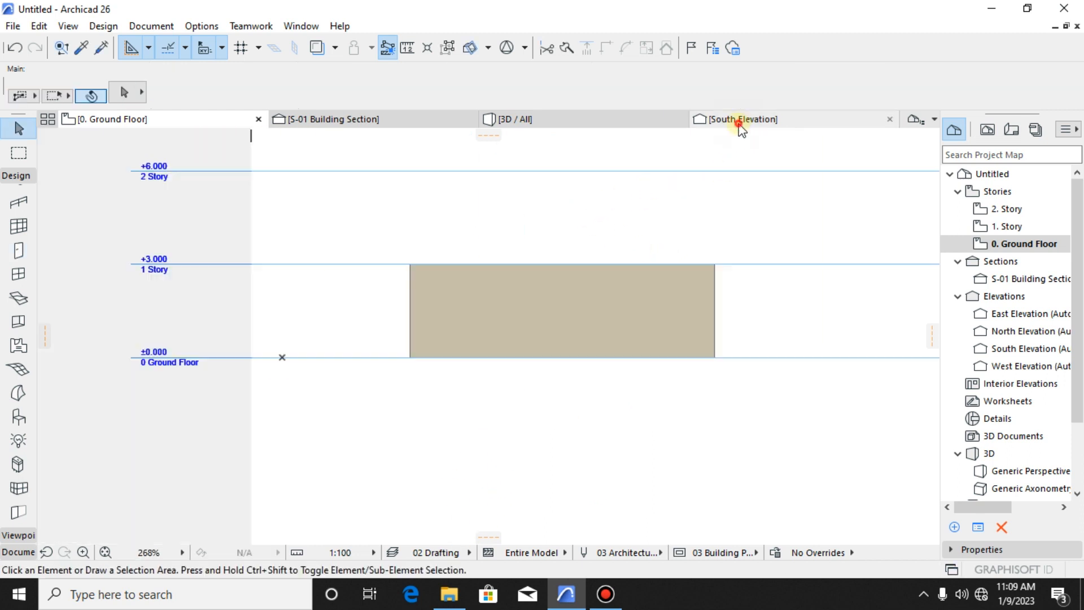
scroll(620, 365, up, 4)
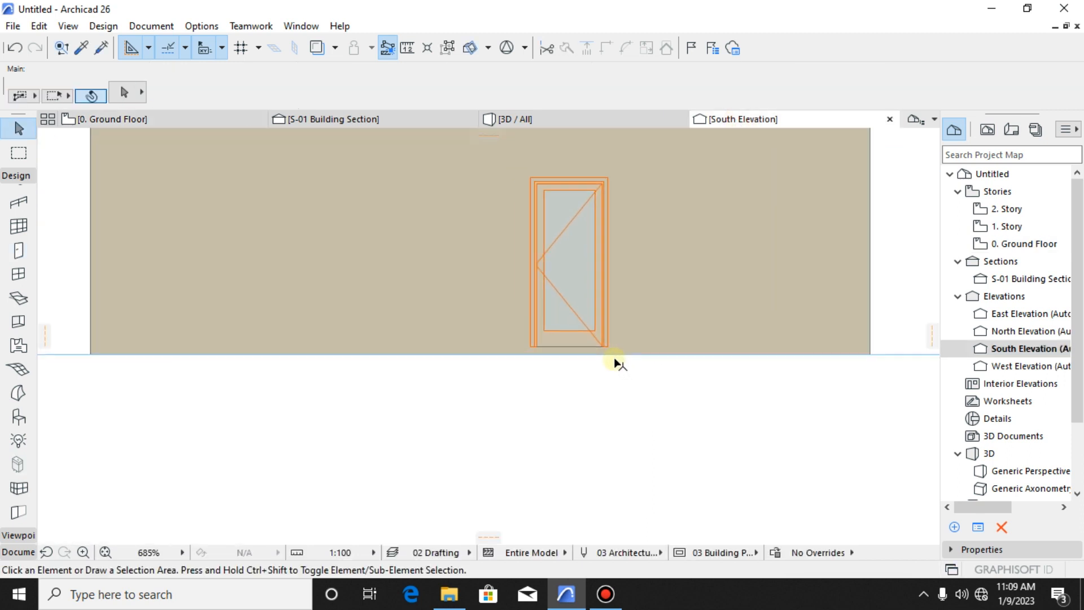
scroll(584, 328, down, 1)
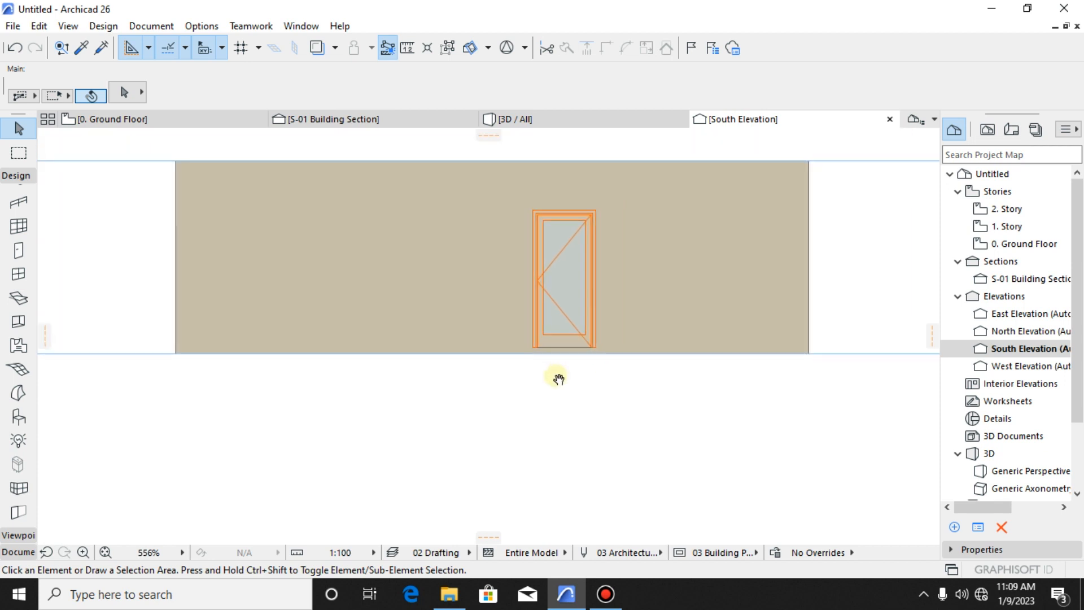
click(582, 338)
scroll(575, 337, up, 2)
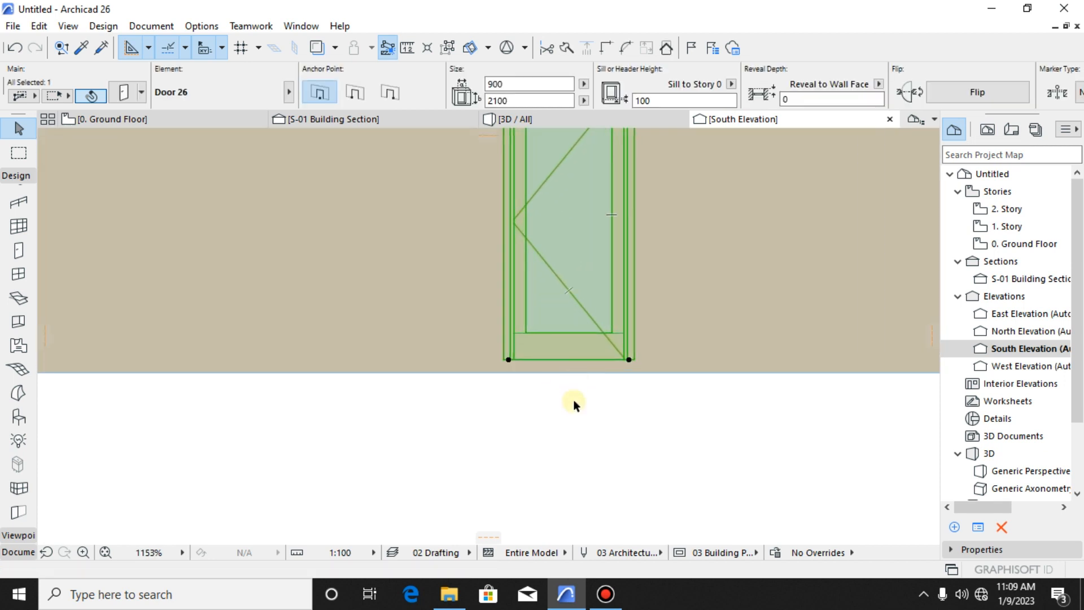
key(ctrl+d)
click(588, 362)
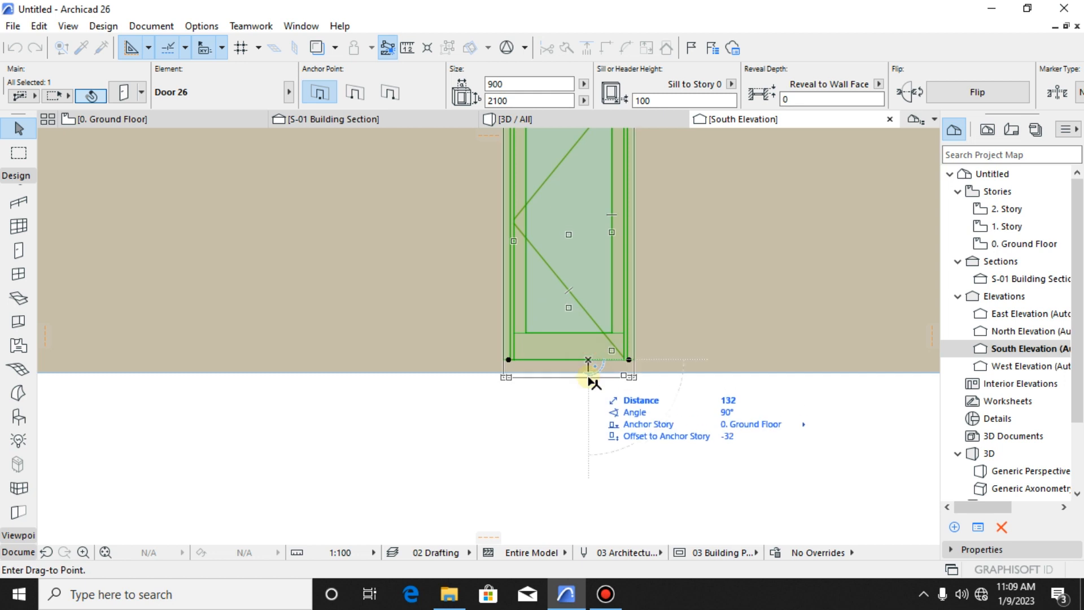
click(586, 373)
click(558, 389)
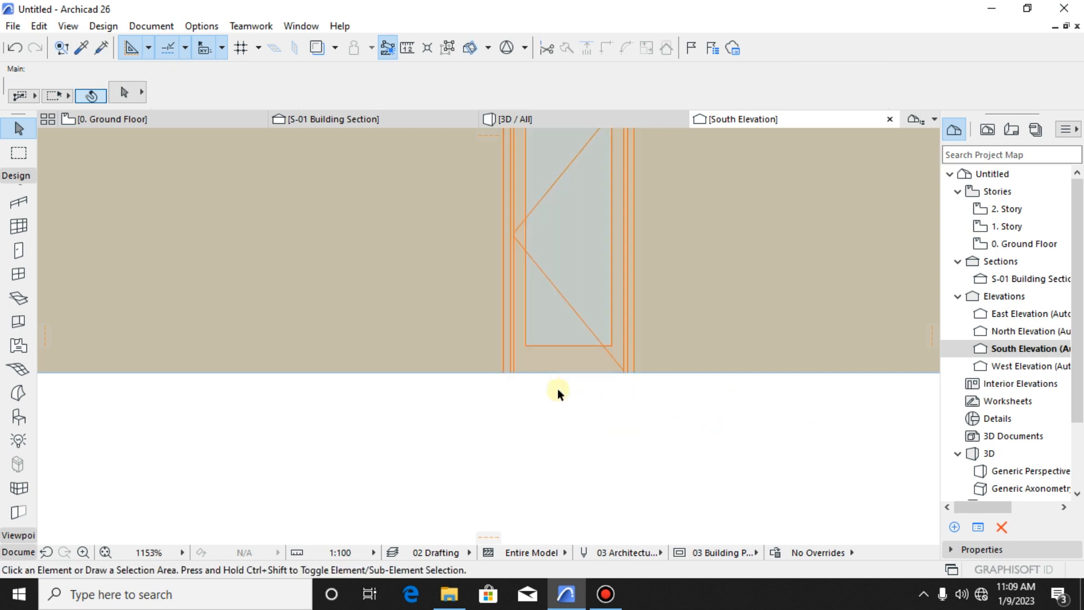
- Examine the door in the enclosure's front wall in the 3D view
scroll(557, 389, down, 3)
click(538, 121)
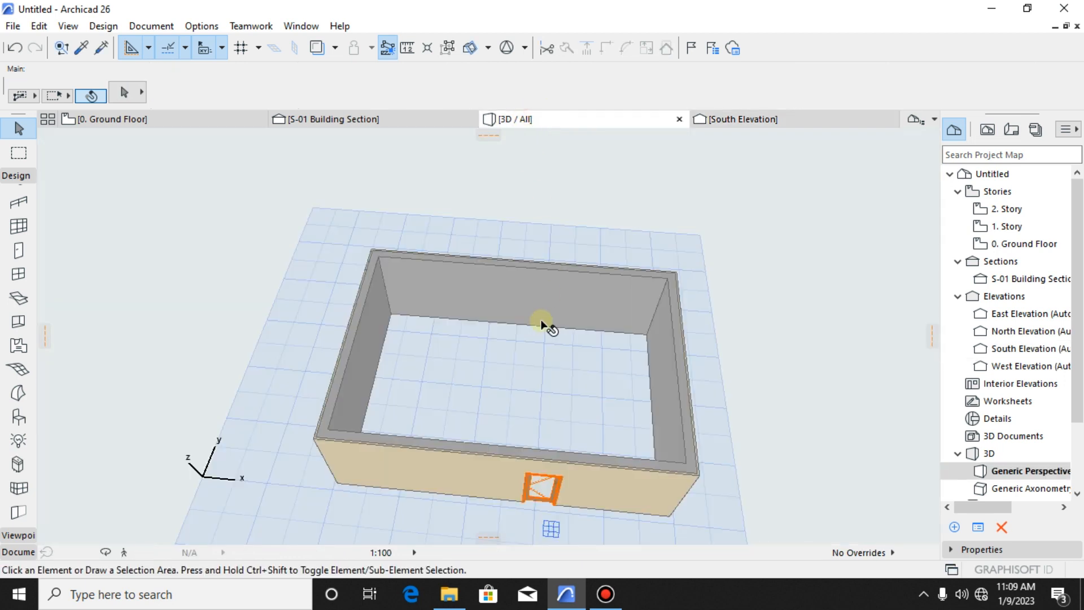
scroll(559, 485, up, 6)
shift+middle_drag(567, 483, 619, 450)
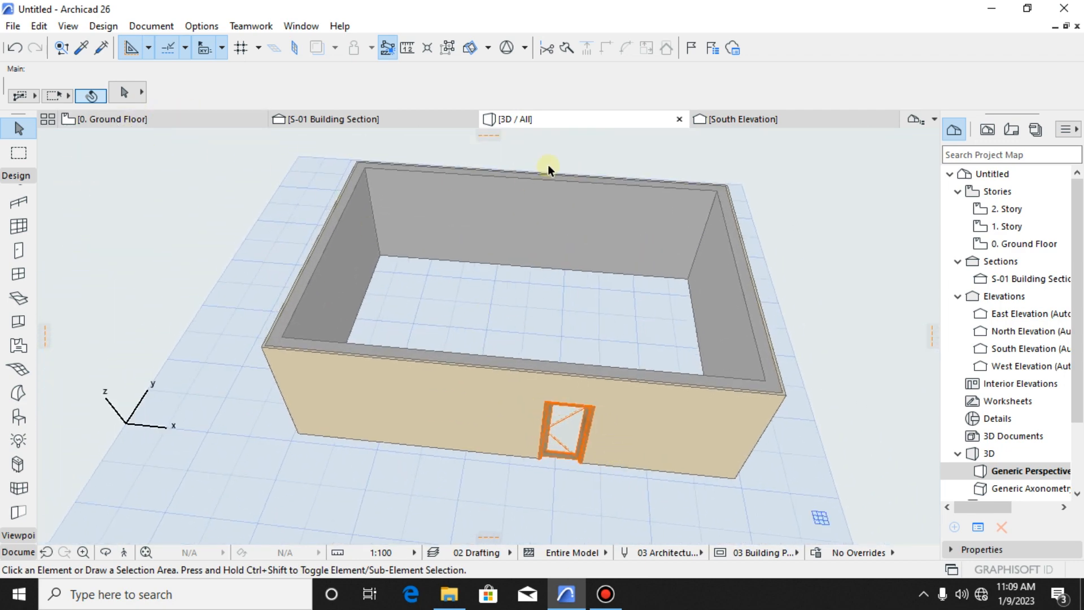
- Return to the South Elevation and examine the wall and door against the story level lines
click(751, 118)
scroll(602, 351, down, 3)
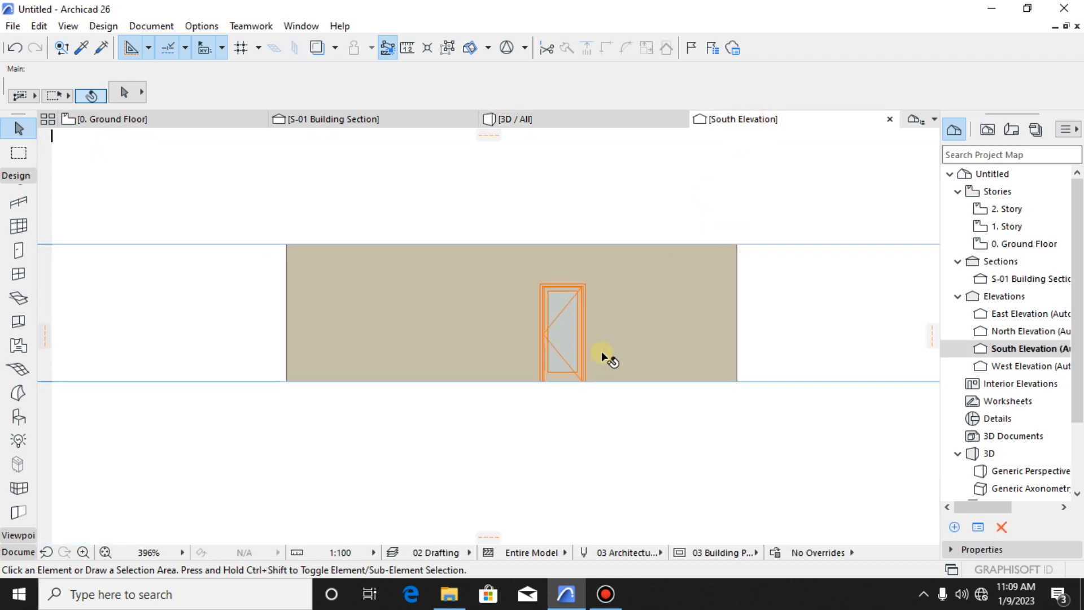
middle_drag(677, 357, 611, 342)
scroll(710, 309, down, 3)
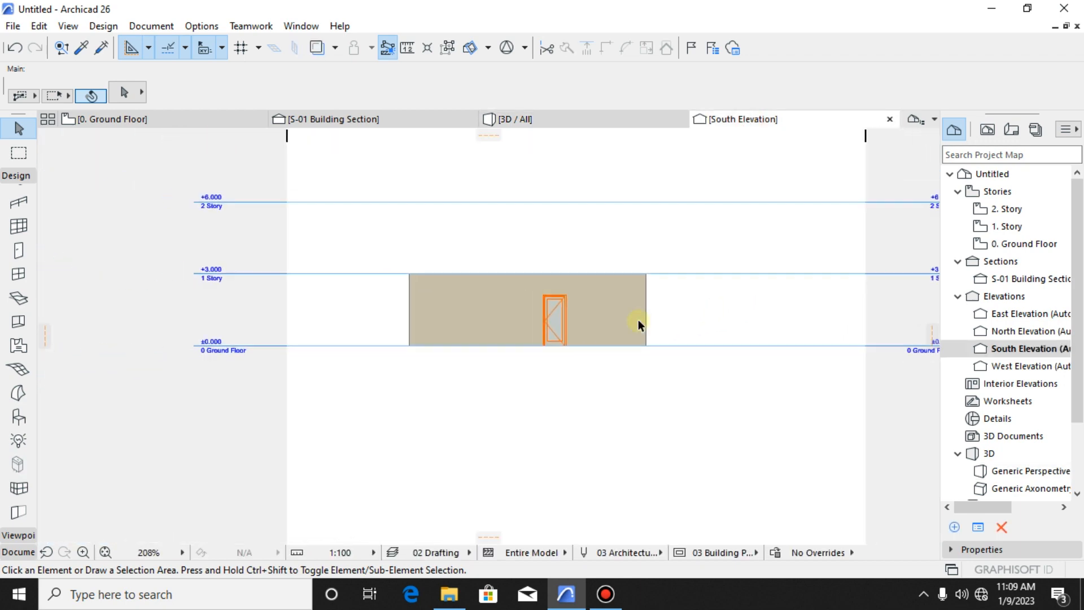
scroll(563, 320, up, 5)
scroll(477, 309, down, 1)
click(653, 341)
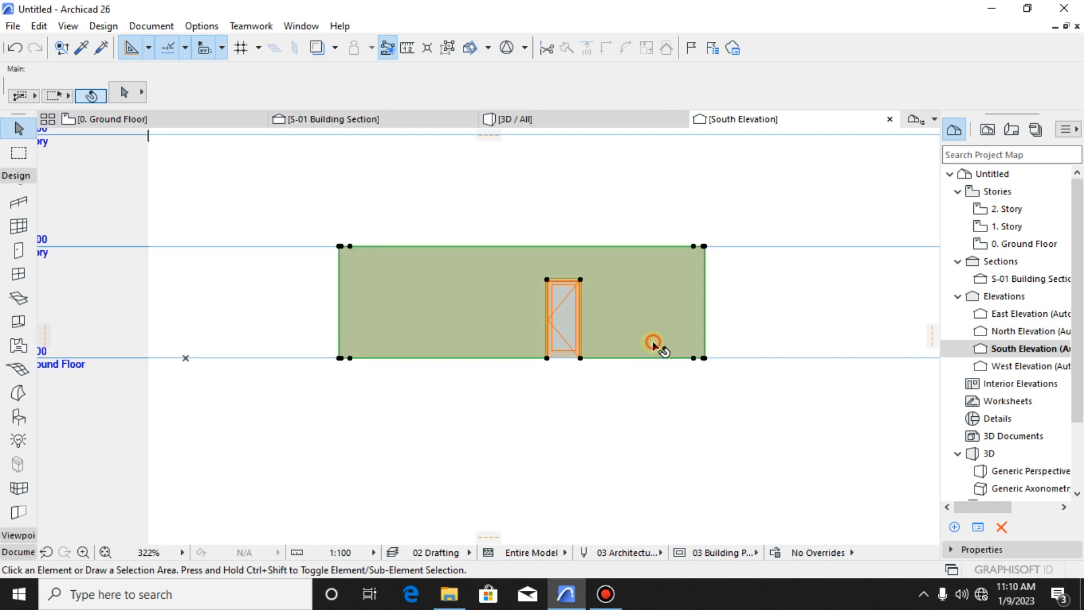
key(Escape)
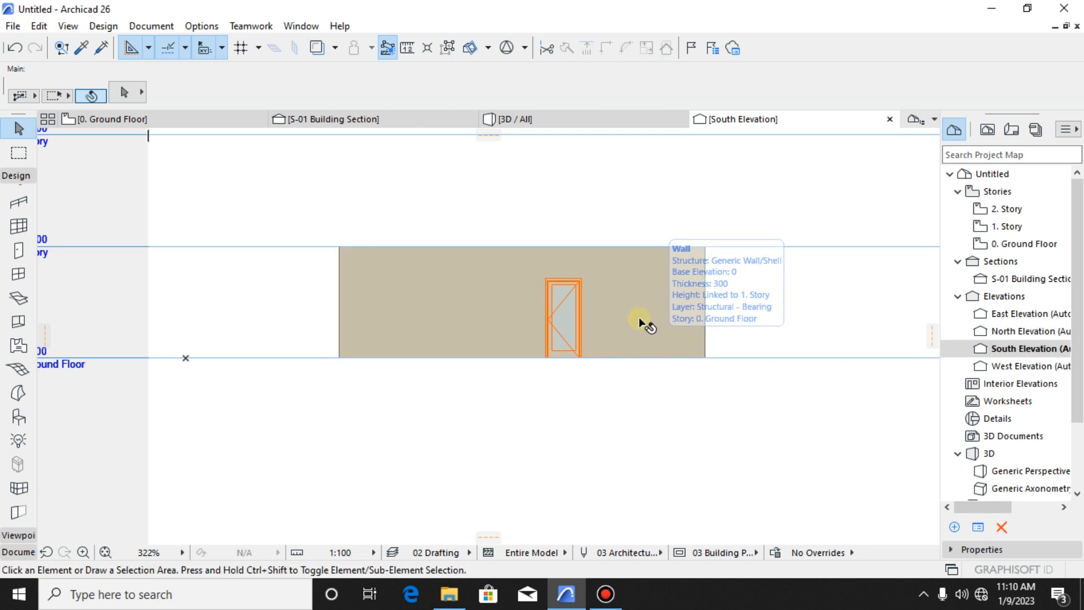
- Go back to the ground floor plan and examine the enclosure walls around the new door
click(208, 126)
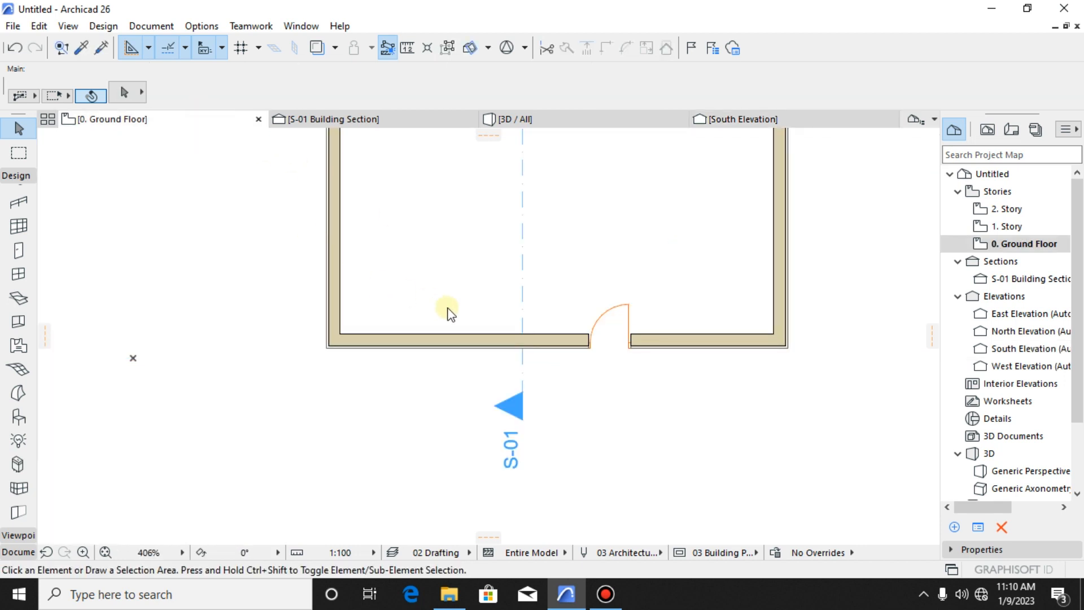
scroll(438, 351, down, 3)
middle_drag(547, 368, 528, 308)
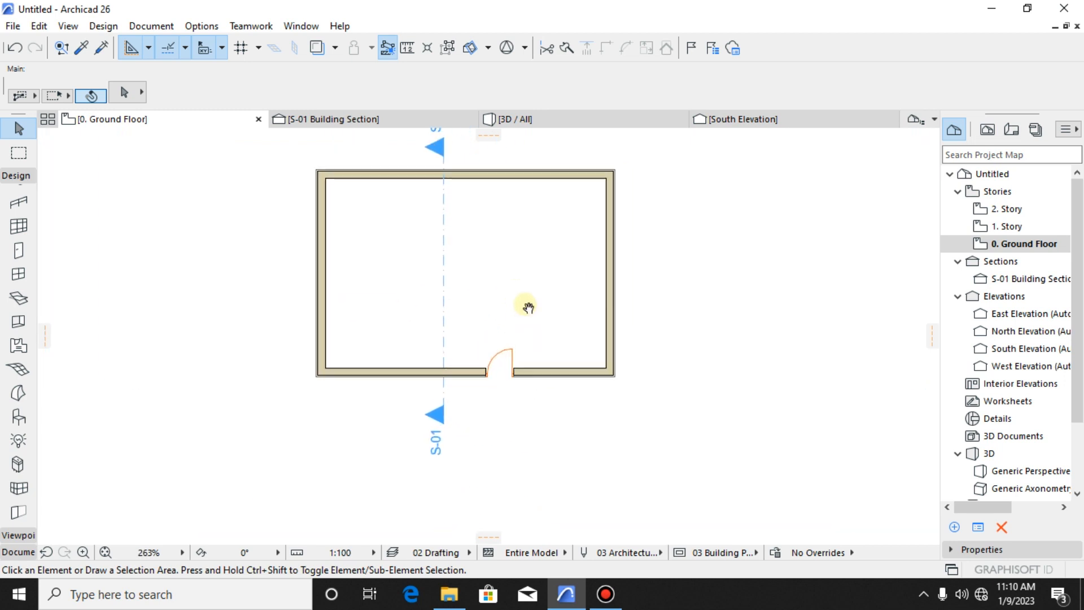
scroll(565, 367, up, 2)
click(595, 401)
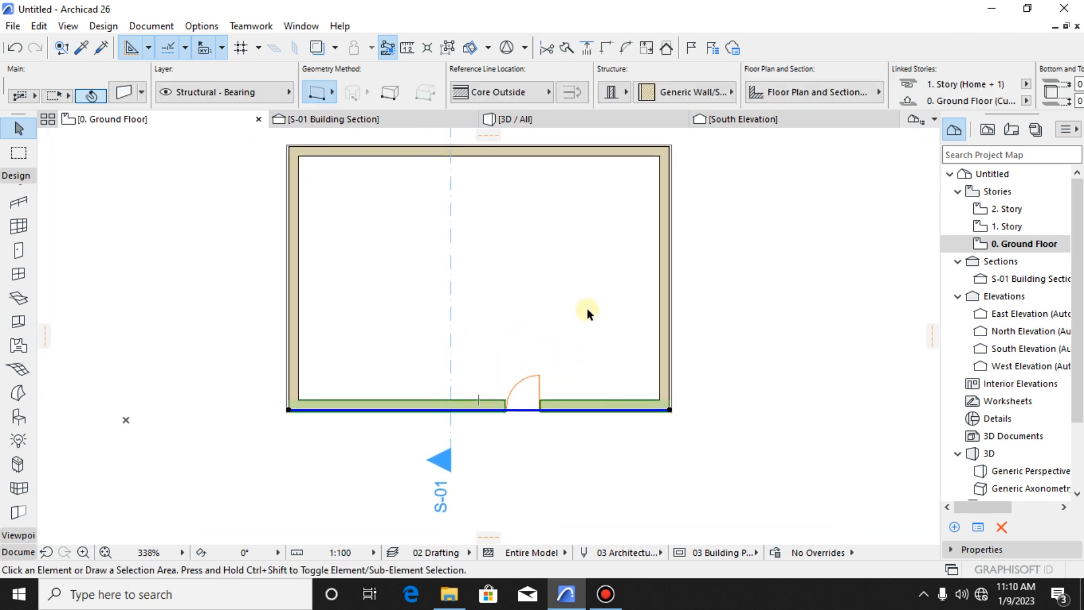
click(635, 337)
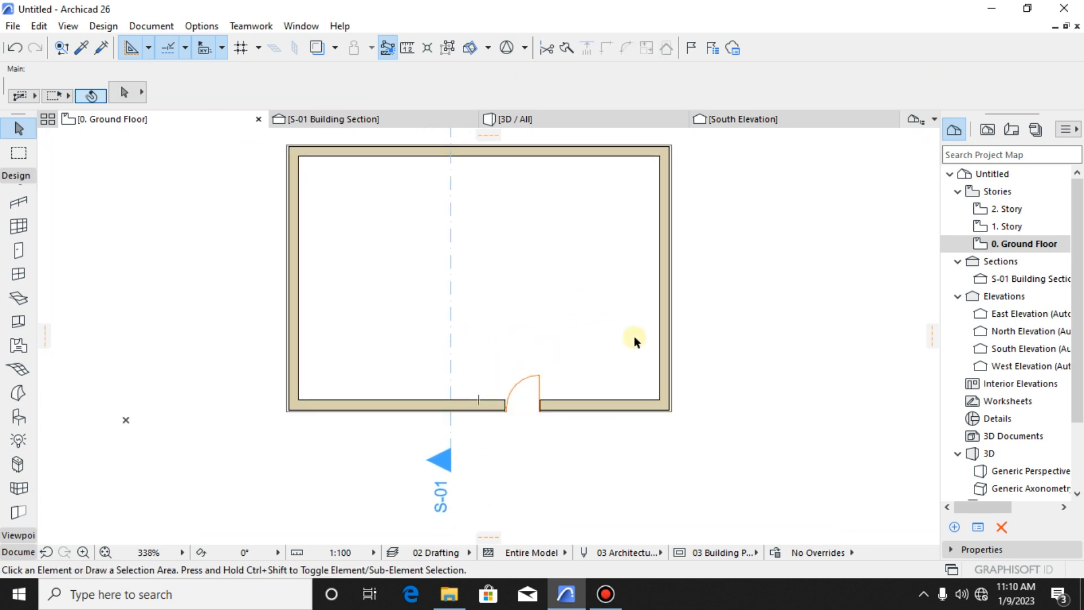
click(671, 349)
scroll(569, 234, down, 1)
click(560, 213)
click(585, 335)
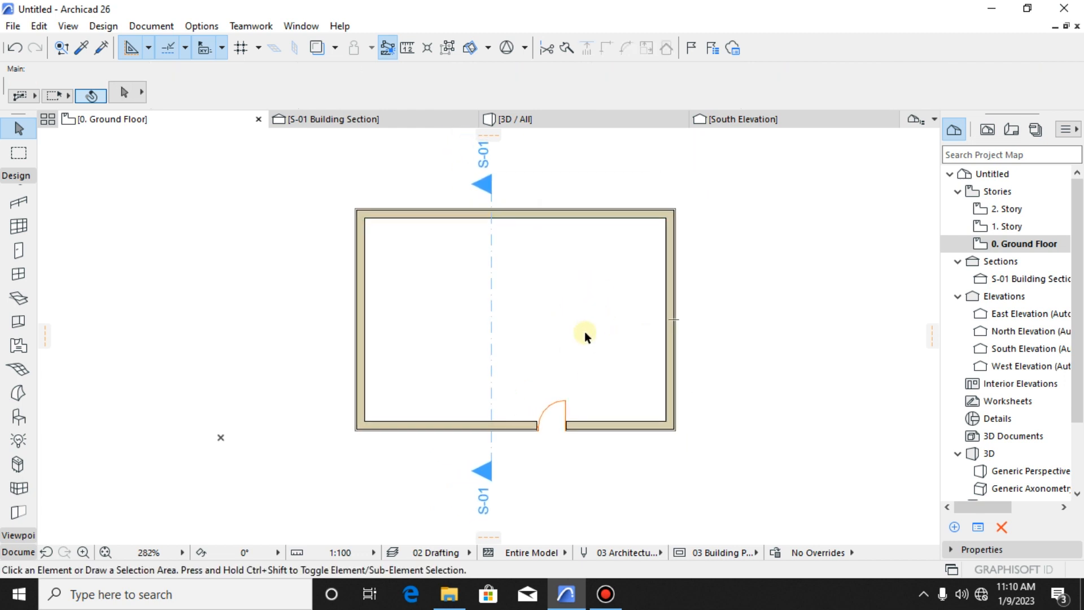
- Open the settings of the enclosure's front wall containing the door and show its geometry and positioning parameters
scroll(585, 330, up, 3)
scroll(596, 395, down, 2)
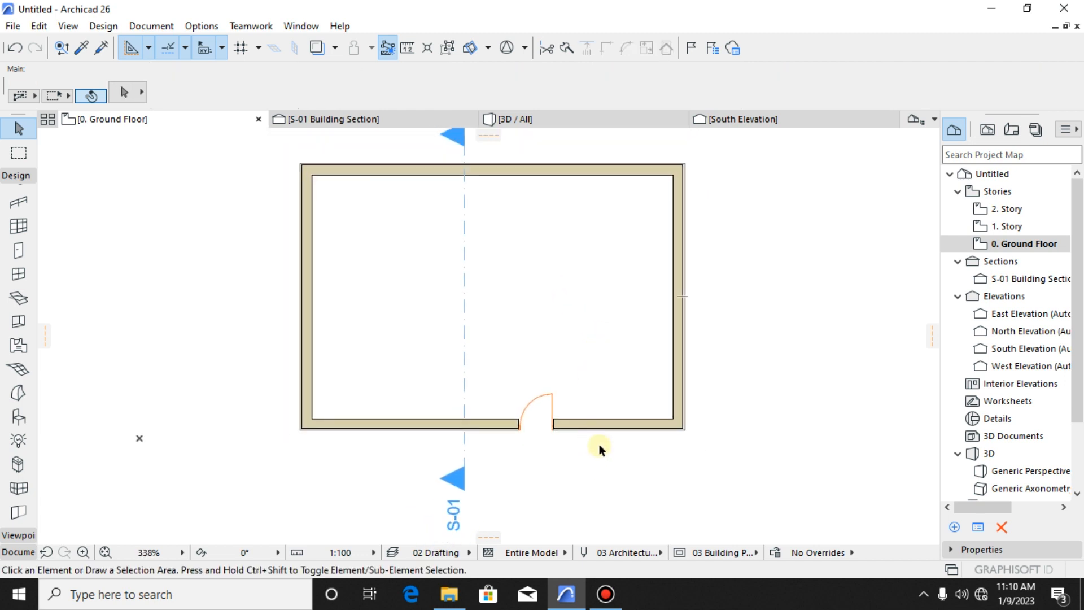
click(626, 431)
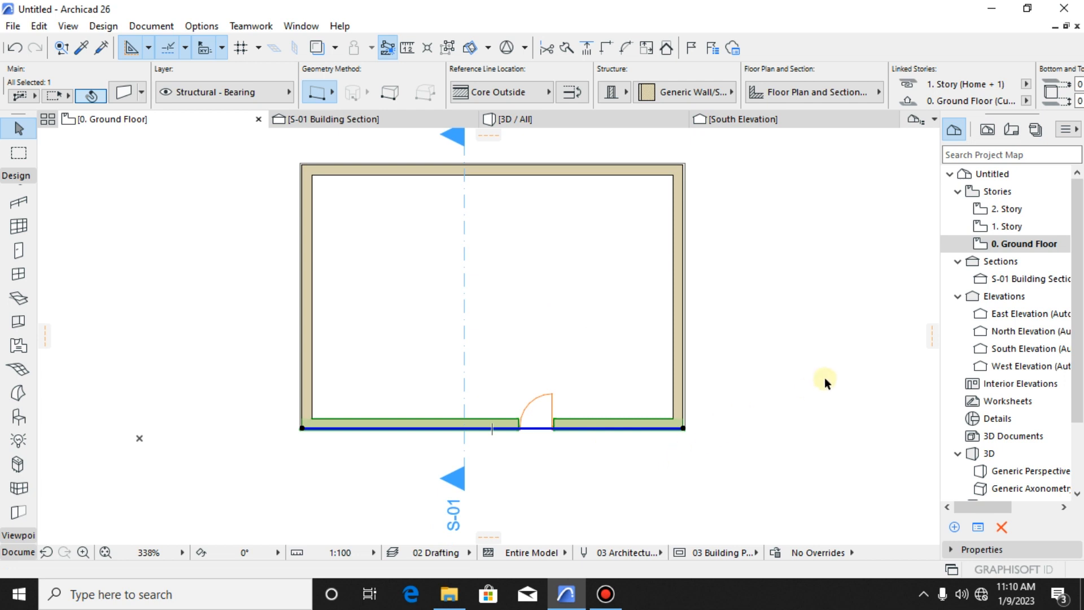
click(123, 89)
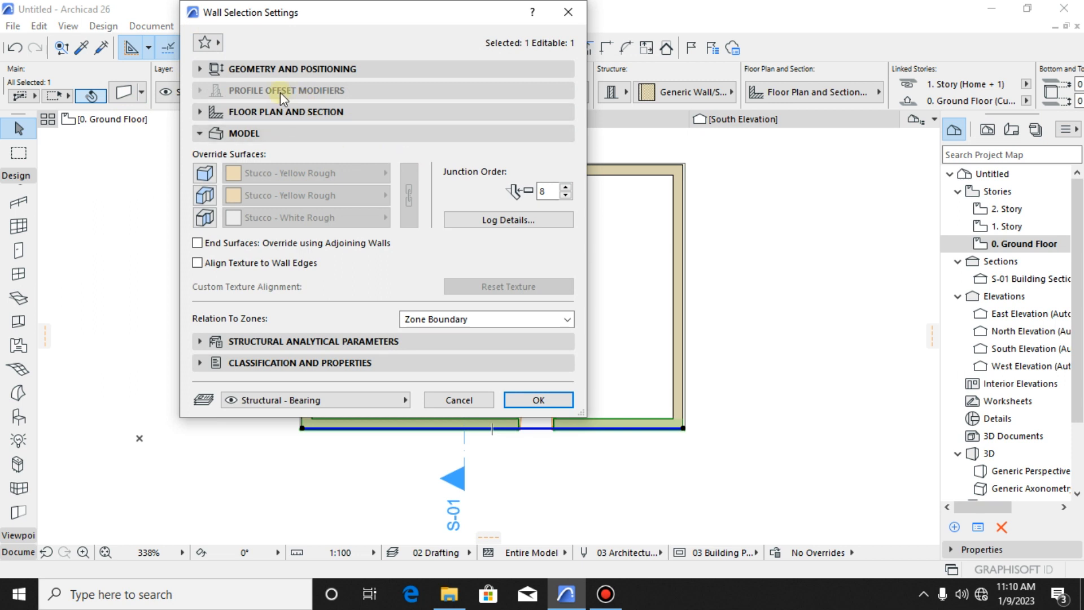
click(308, 70)
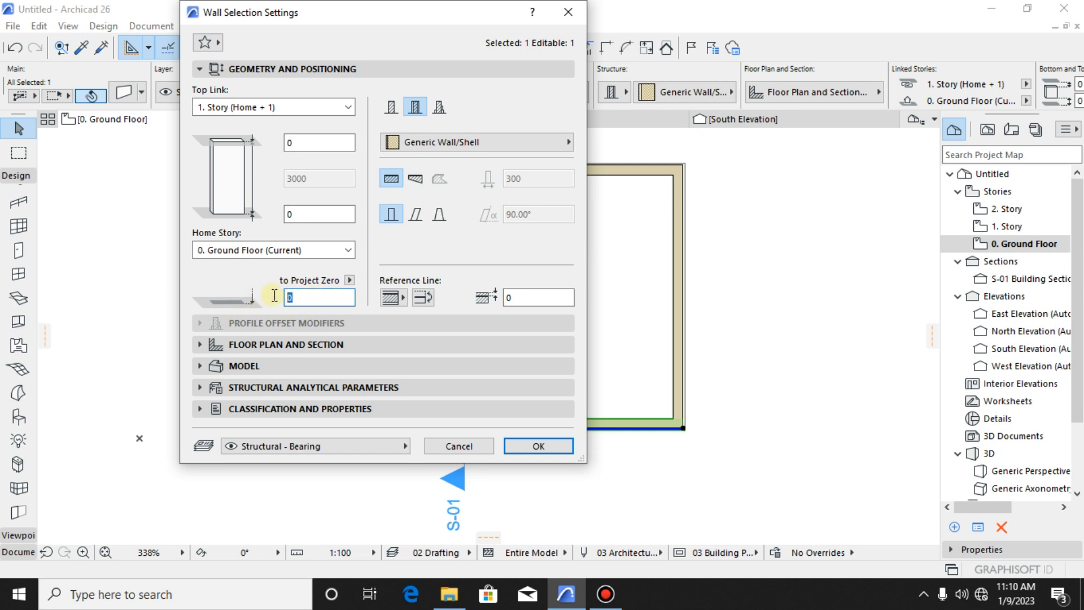
- Set the front wall's top offset to -400 from its 1. Story top link and apply the settings
click(311, 215)
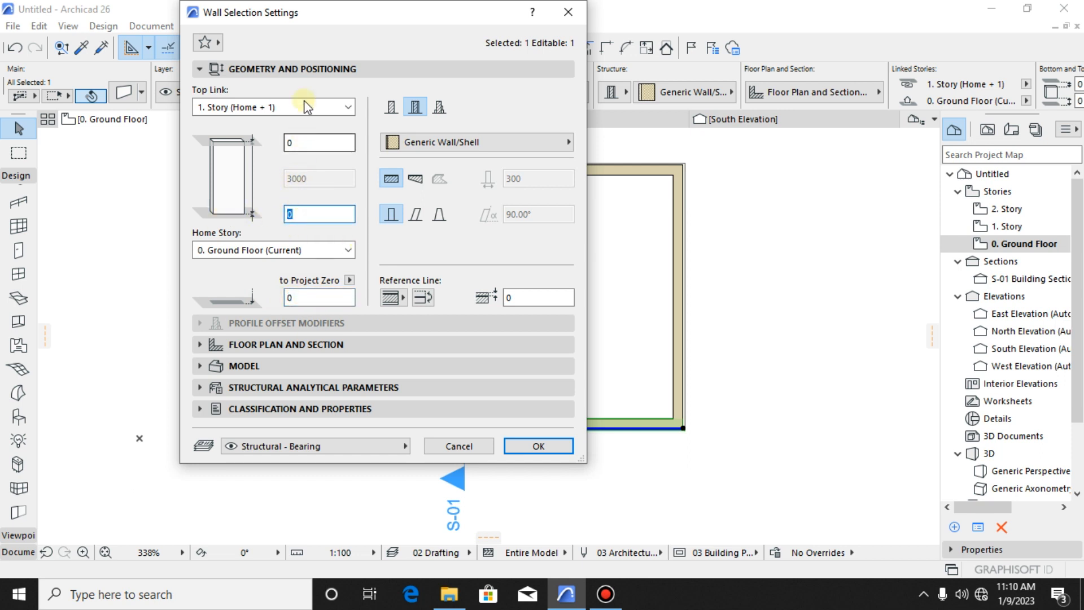
drag(333, 13, 455, 151)
click(432, 328)
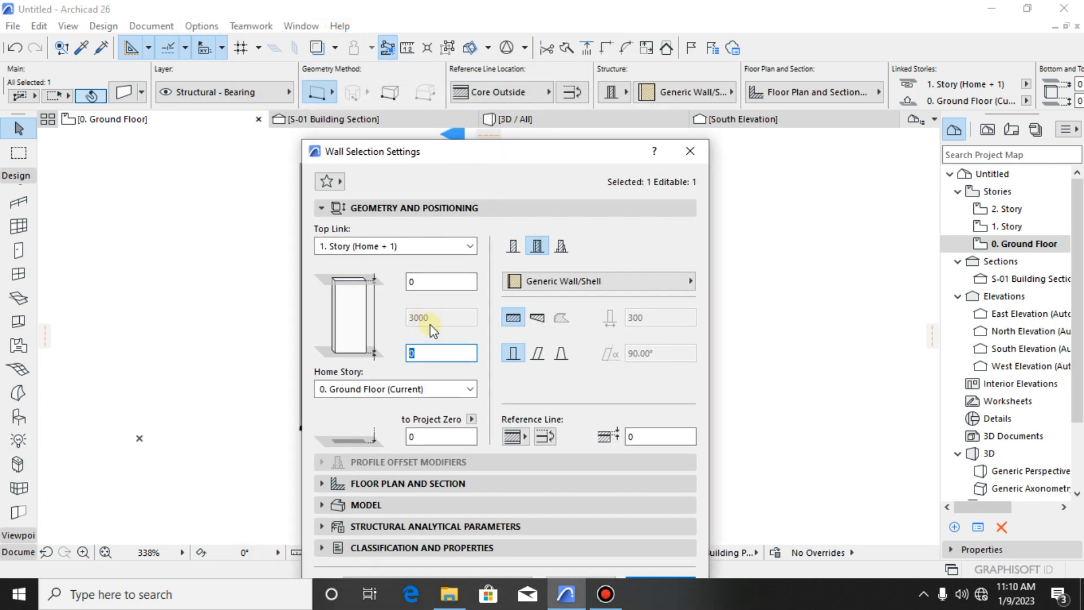
click(416, 284)
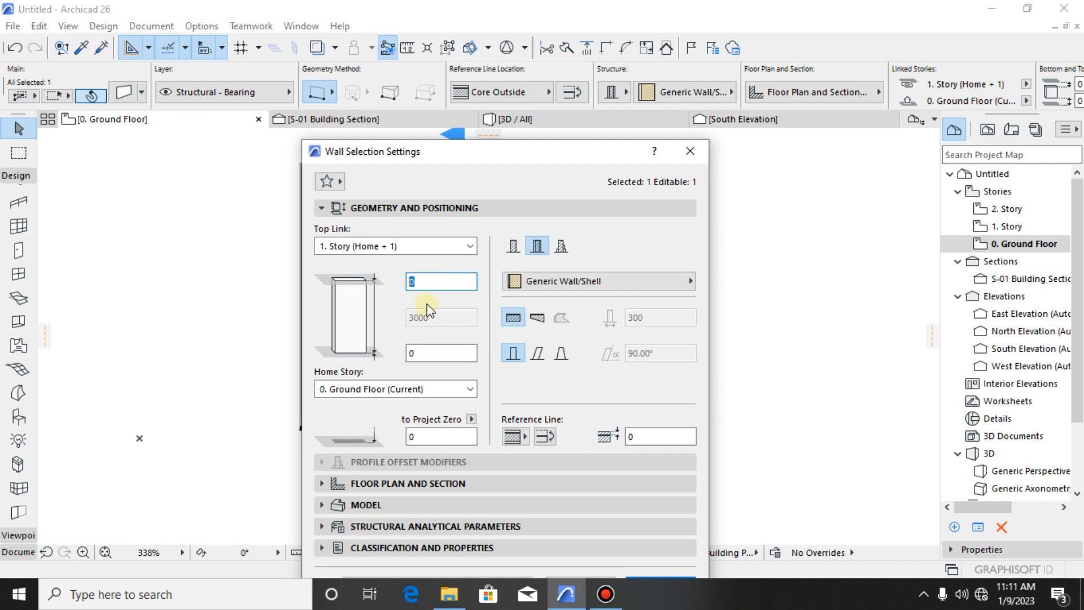
text(400)
double_click(431, 284)
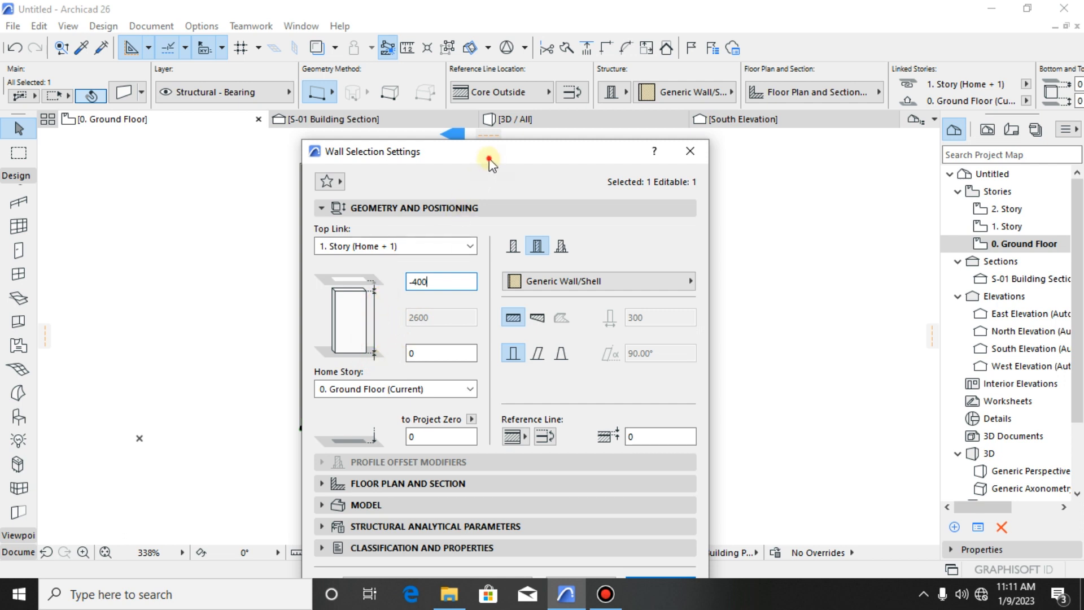
drag(489, 159, 469, 107)
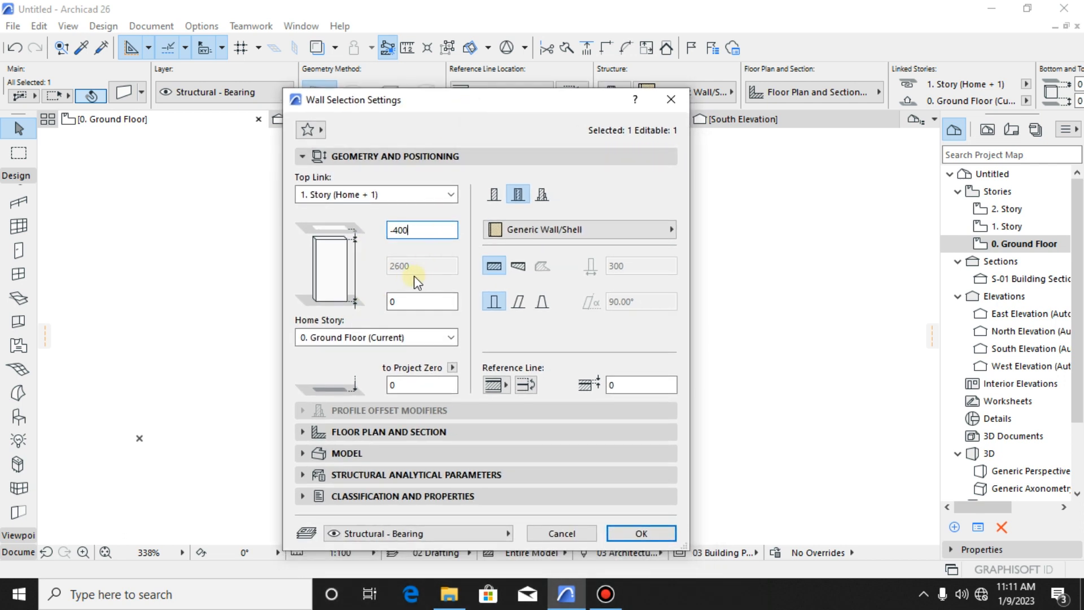
click(642, 533)
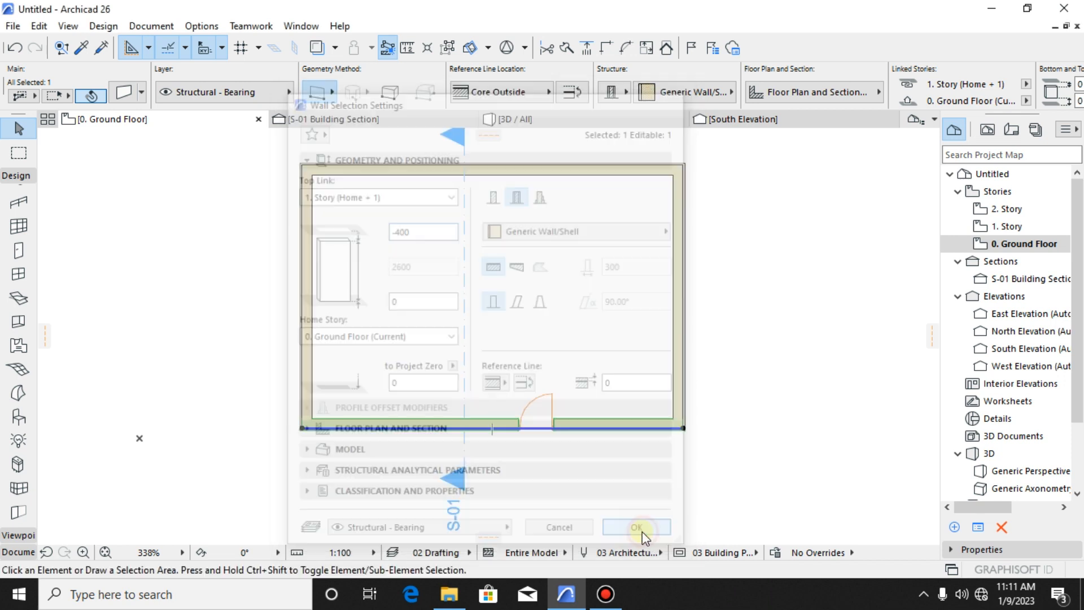
- Deselect the front wall and examine its top edge against the adjoining walls in the 3D view
scroll(581, 445, up, 2)
middle_drag(581, 446, 603, 454)
key(Escape)
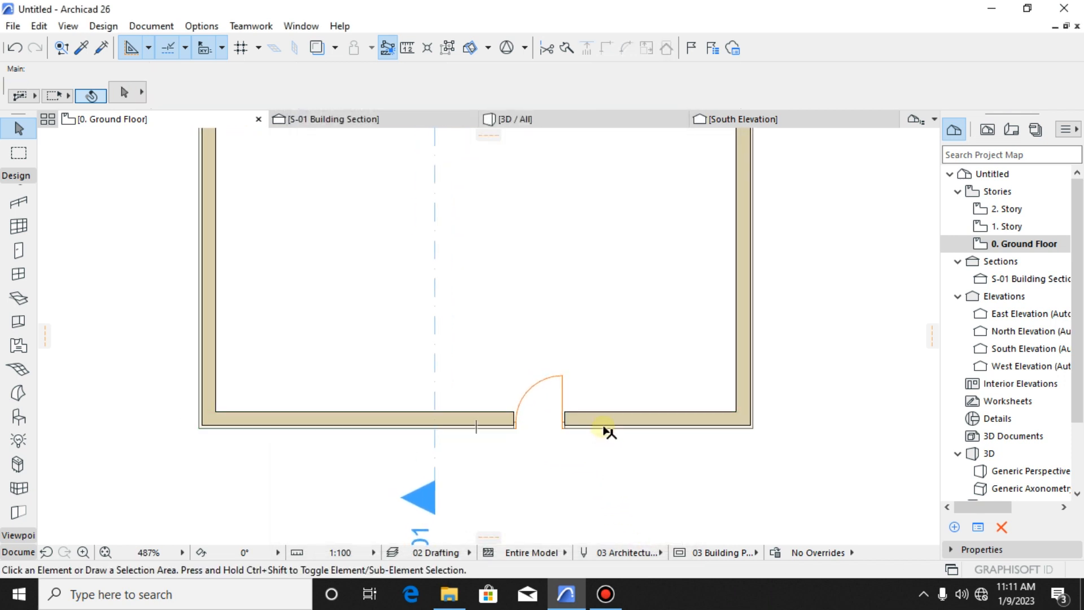
click(563, 123)
shift+middle_drag(507, 483, 443, 359)
click(402, 343)
key(Escape)
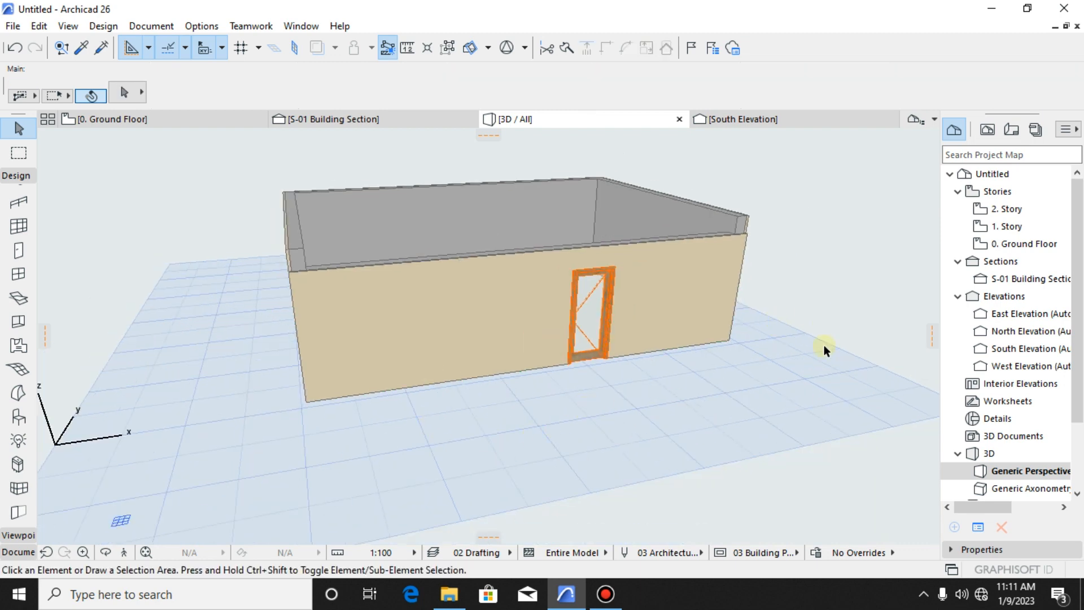
- Examine the front wall's top edge against the story level lines in the South Elevation
click(745, 119)
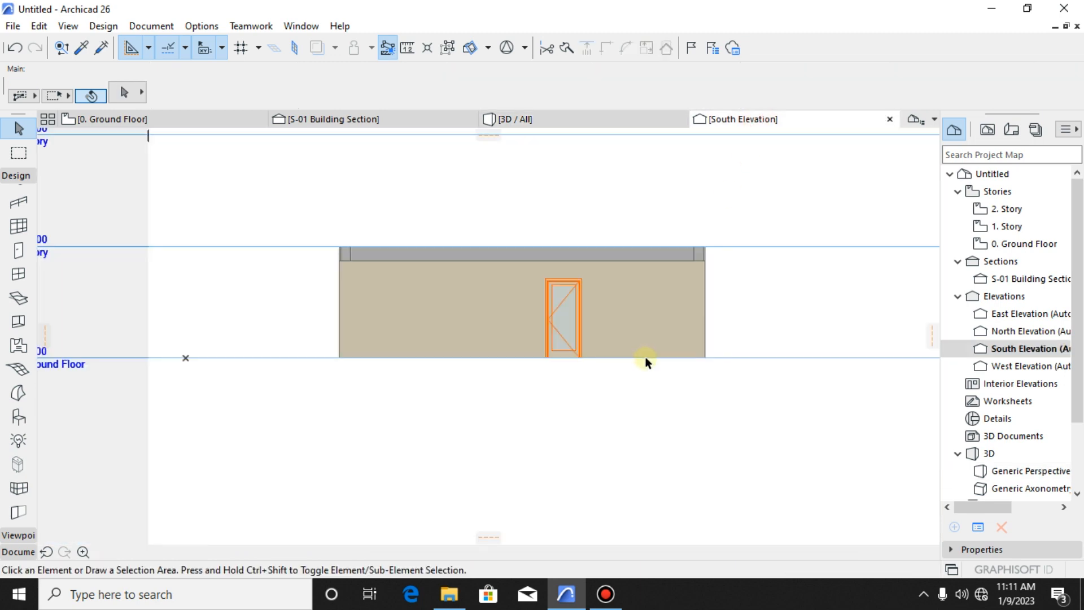
scroll(599, 250, up, 4)
click(683, 347)
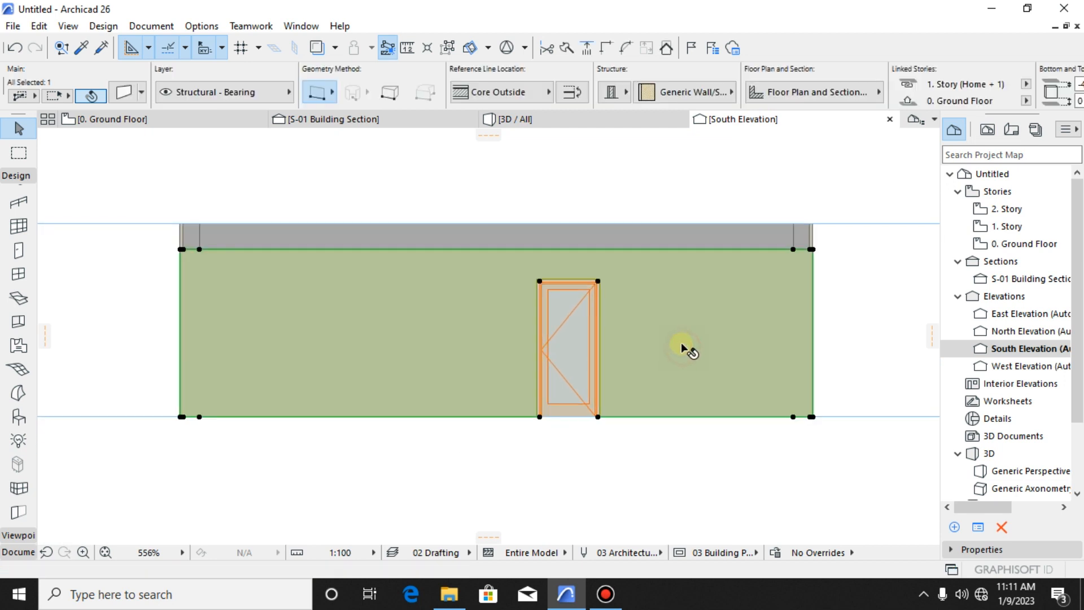
scroll(601, 361, down, 5)
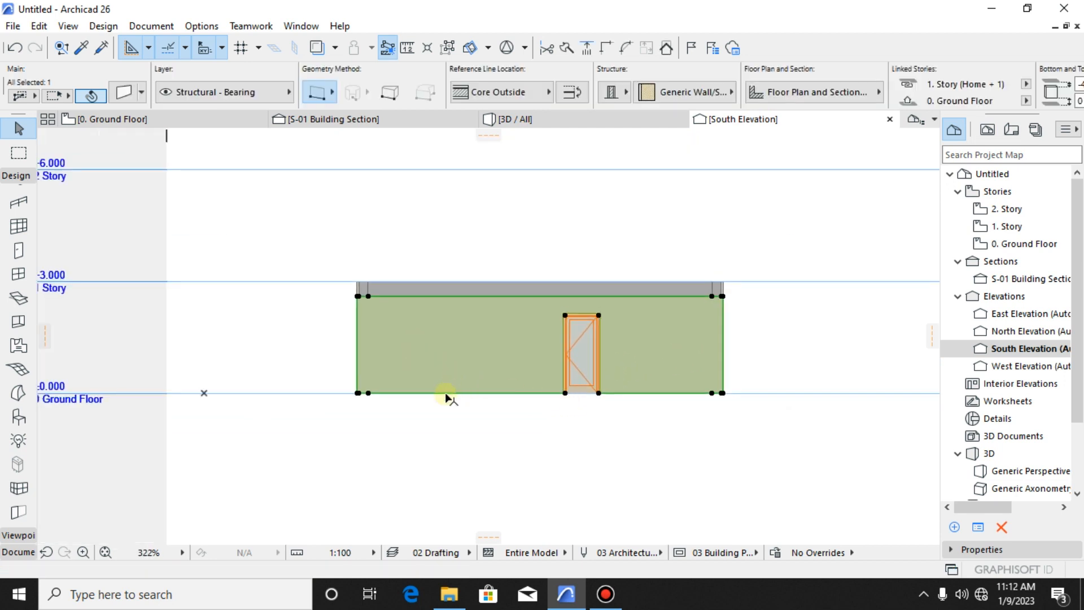
click(388, 409)
scroll(406, 381, up, 5)
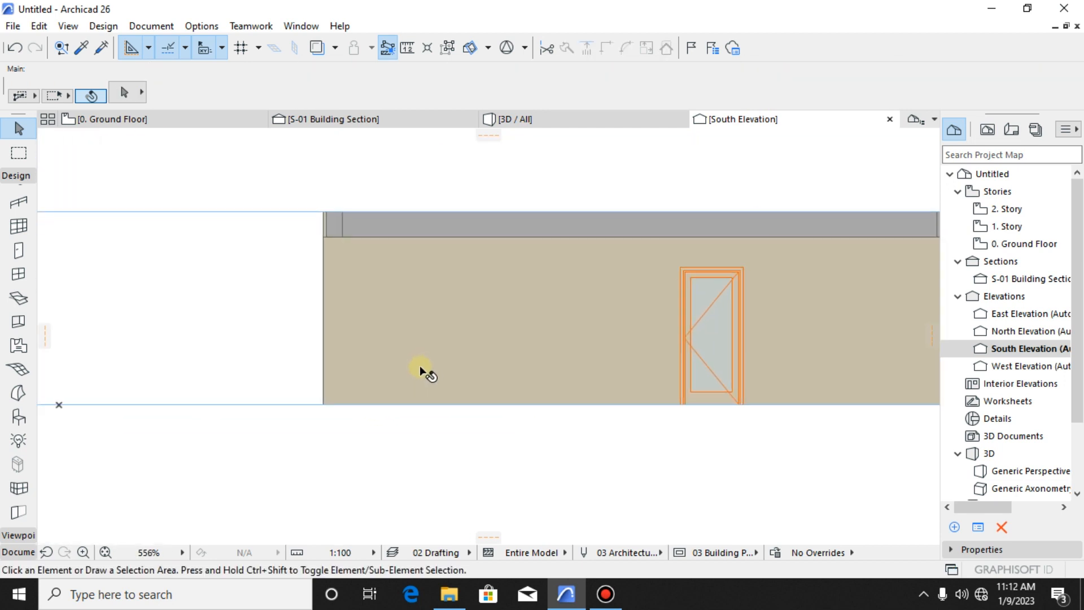
- Measure the front wall's height from the ground floor line to its top edge
key(m)
scroll(396, 407, up, 3)
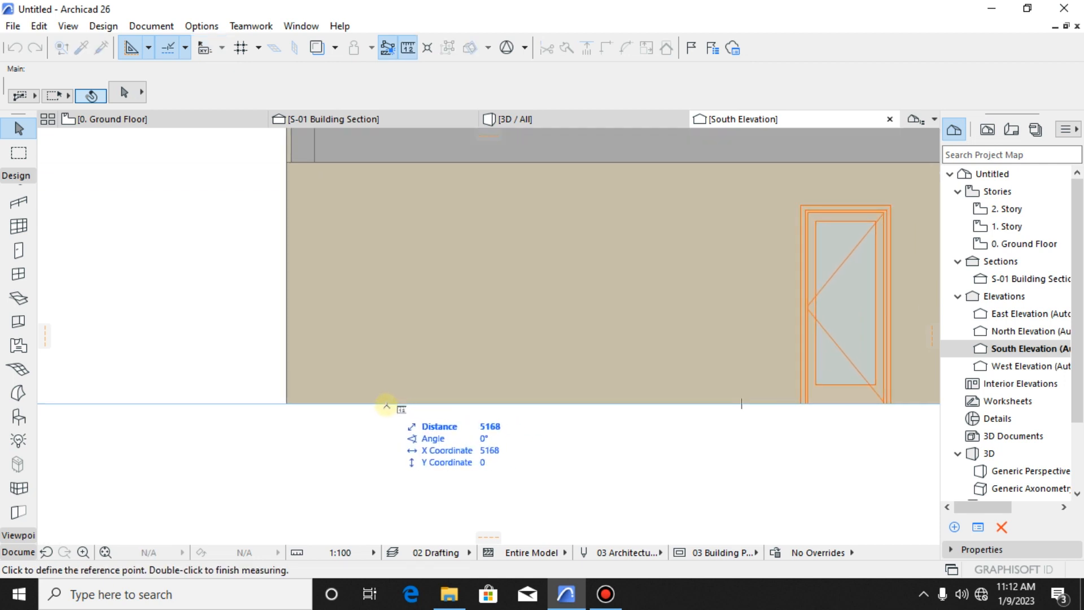
scroll(387, 407, down, 5)
scroll(399, 406, up, 3)
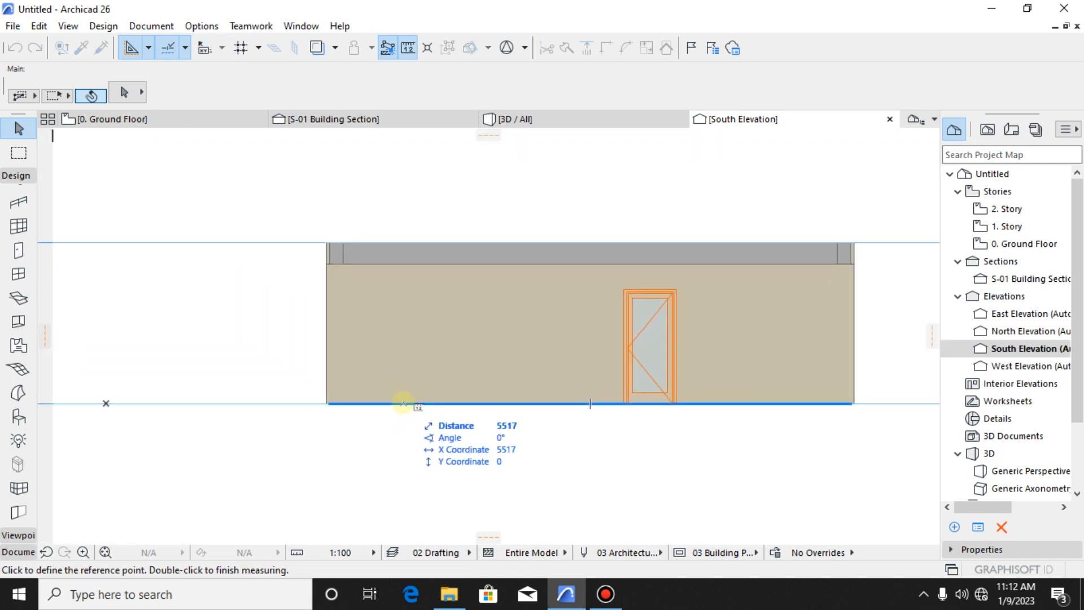
click(404, 403)
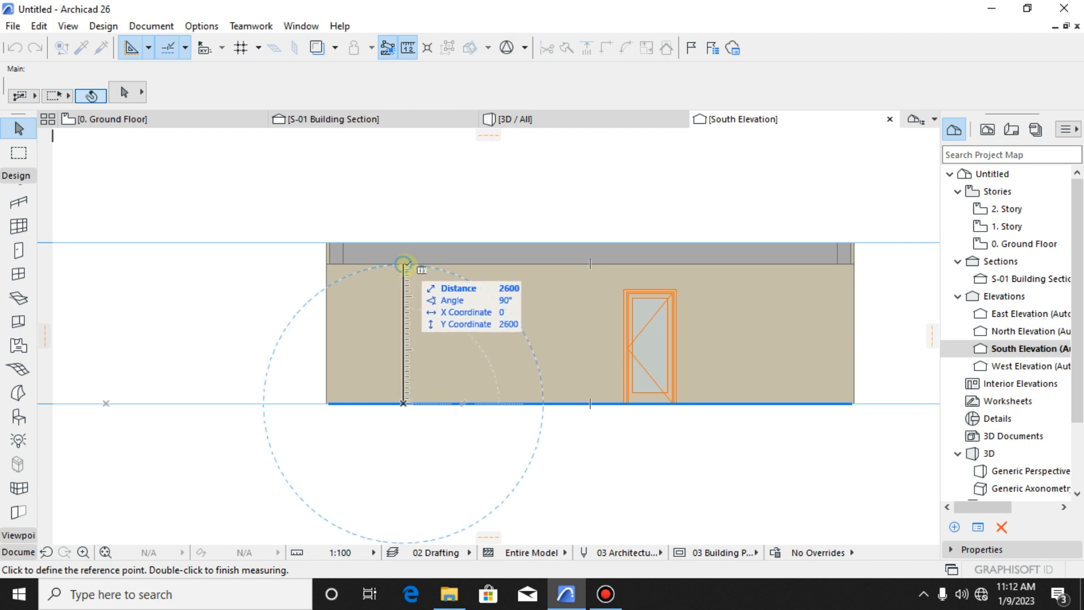
key(Escape)
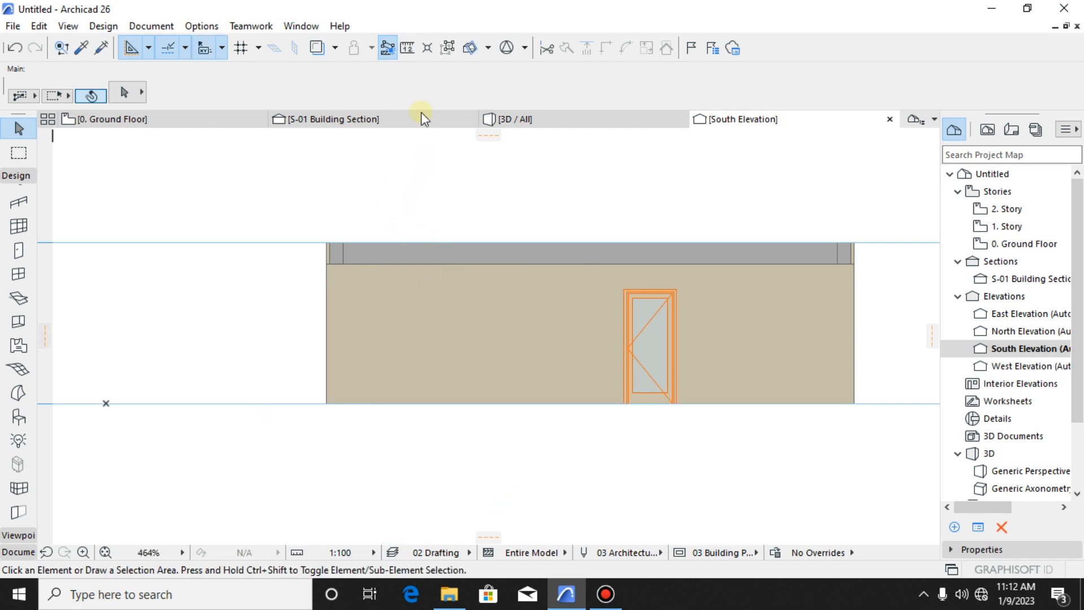
- Examine the cut walls against the story levels in the S-01 Building Section
click(385, 121)
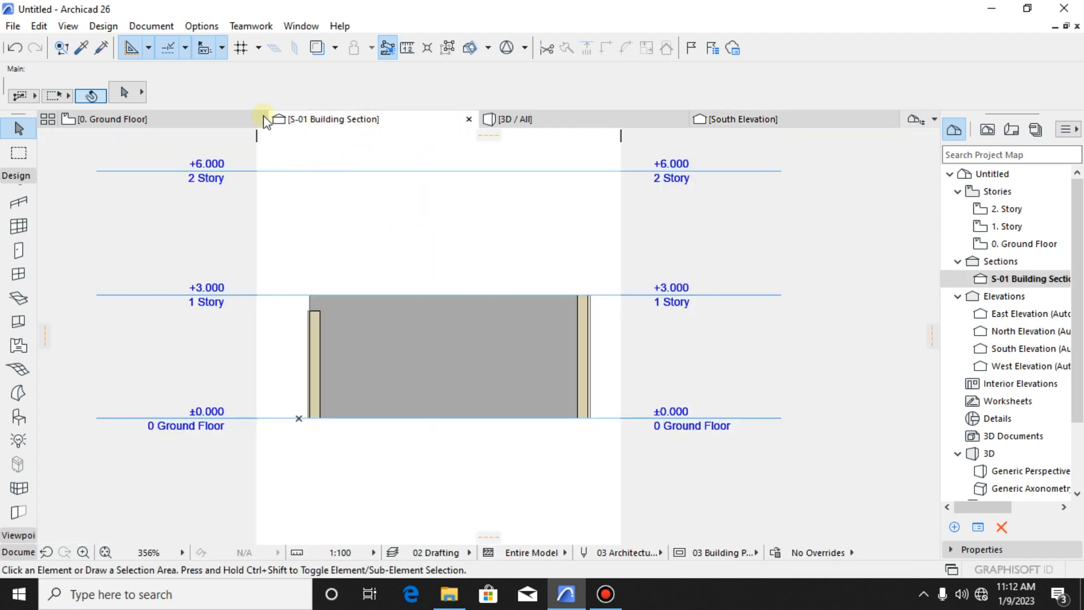
scroll(320, 161, up, 1)
scroll(356, 240, down, 5)
scroll(390, 372, up, 5)
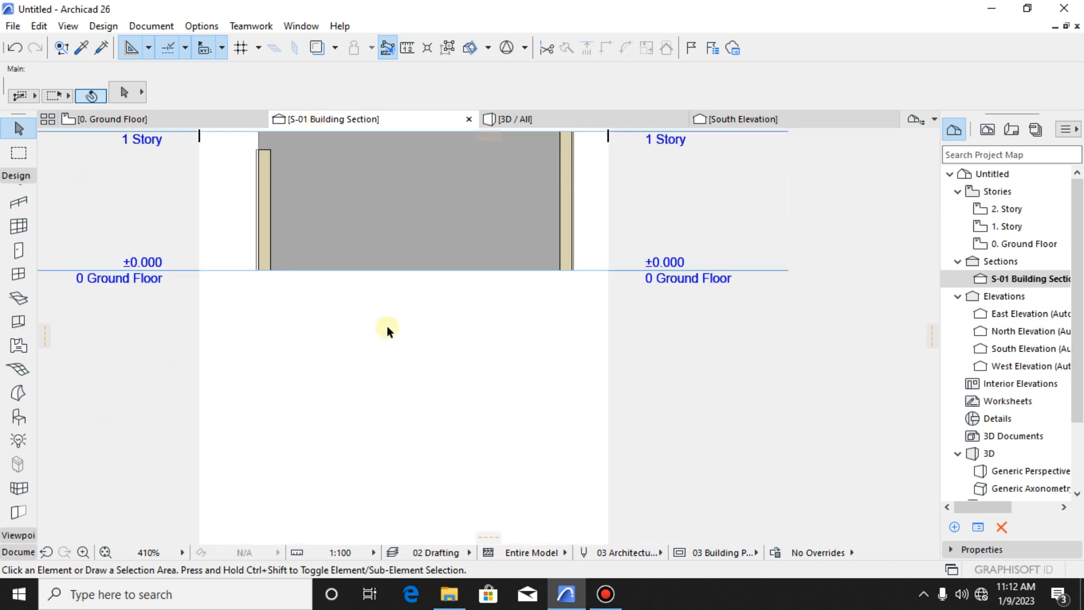
middle_drag(388, 328, 437, 449)
scroll(356, 300, up, 4)
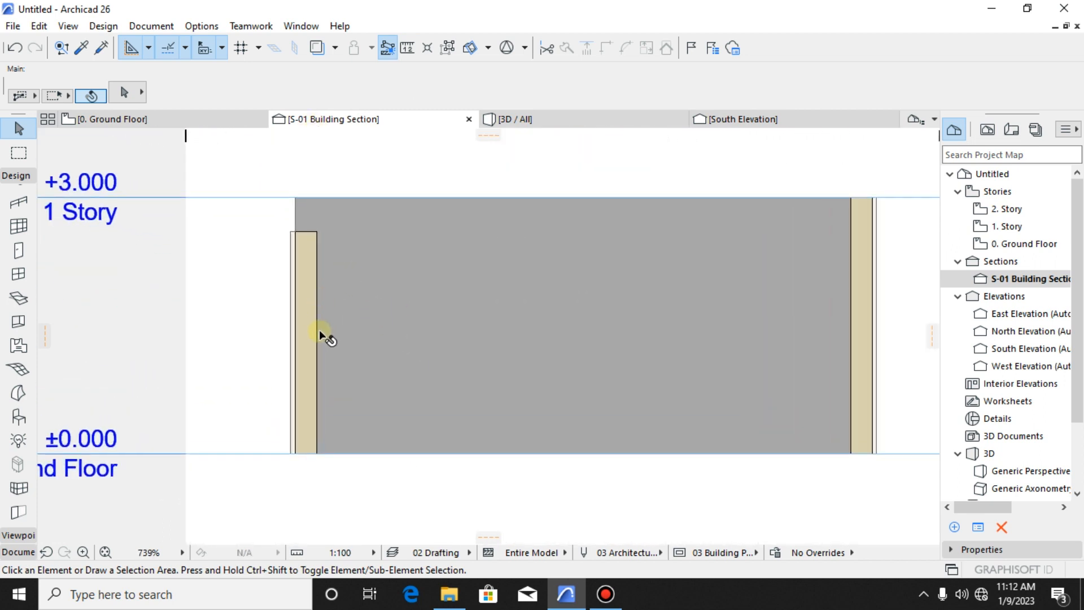
- Select the shorter cut wall in the section to check its extents, leaving it deselected
click(312, 339)
key(Escape)
scroll(296, 344, down, 6)
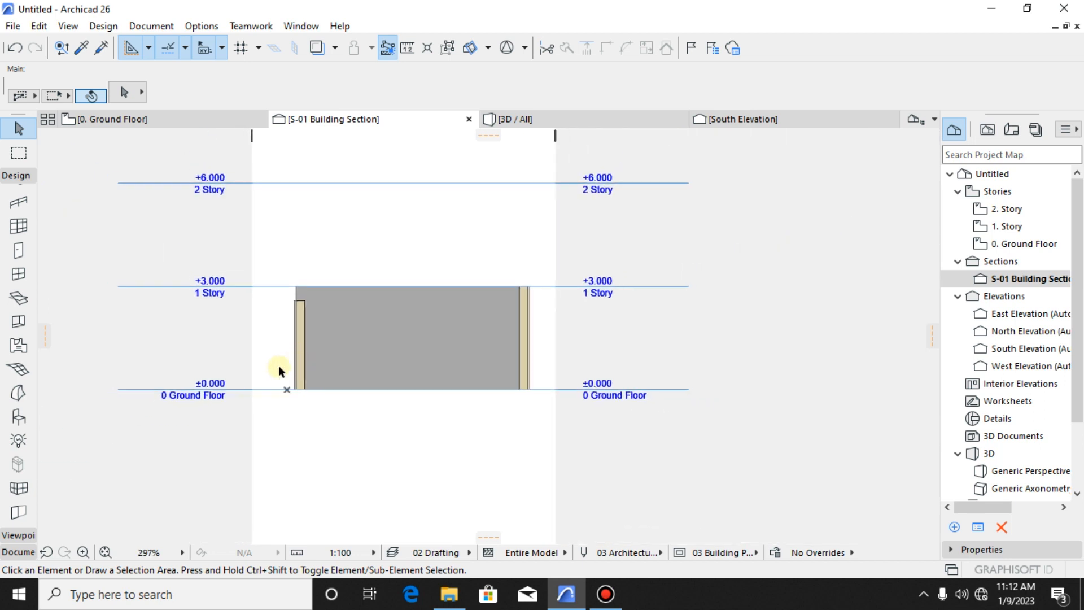
scroll(316, 342, up, 5)
click(345, 337)
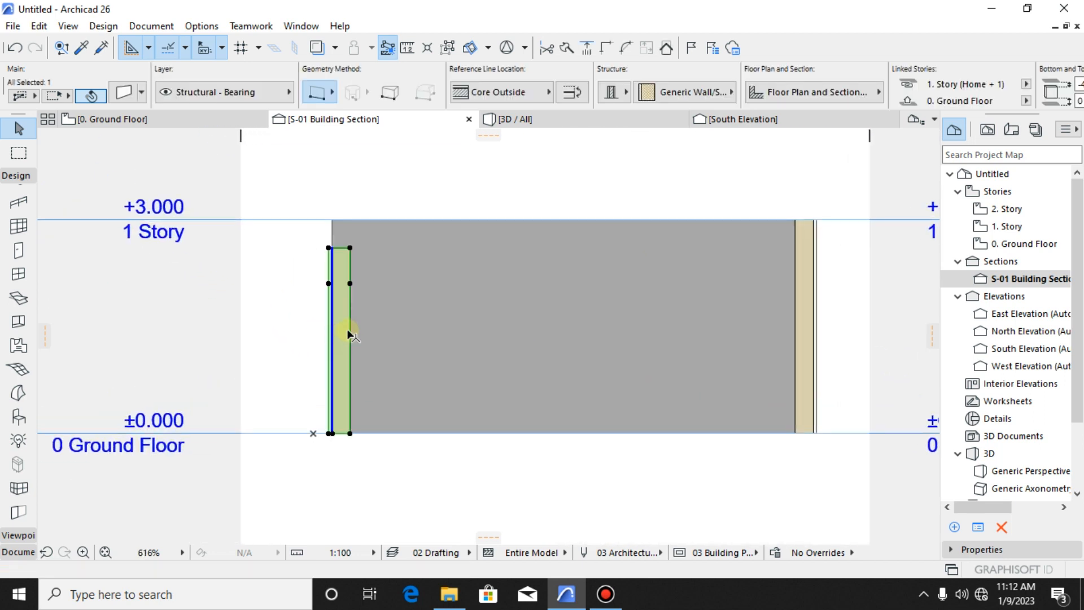
key(Escape)
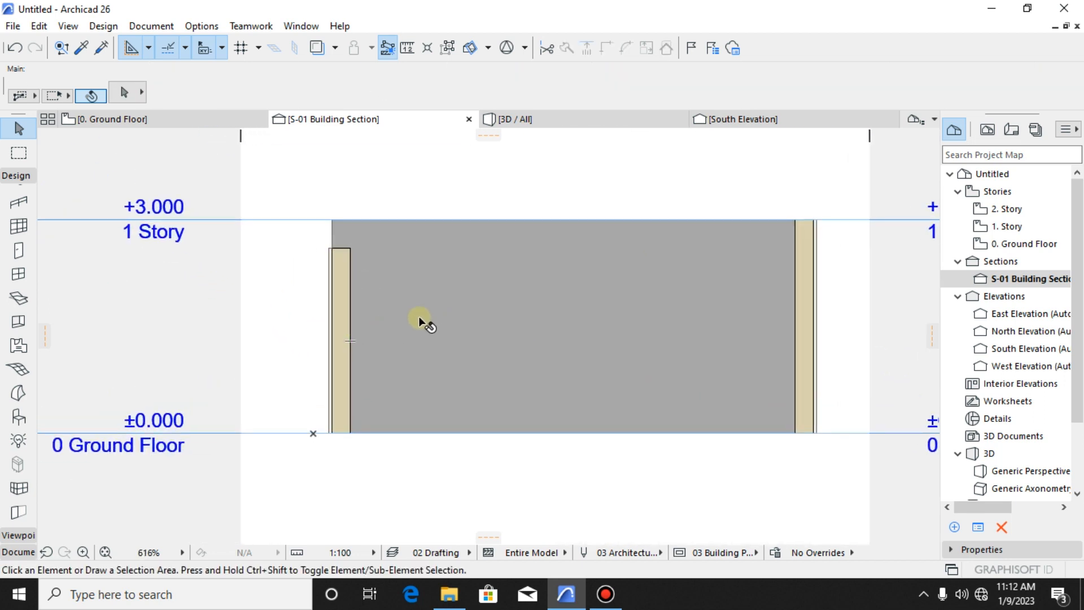
click(348, 309)
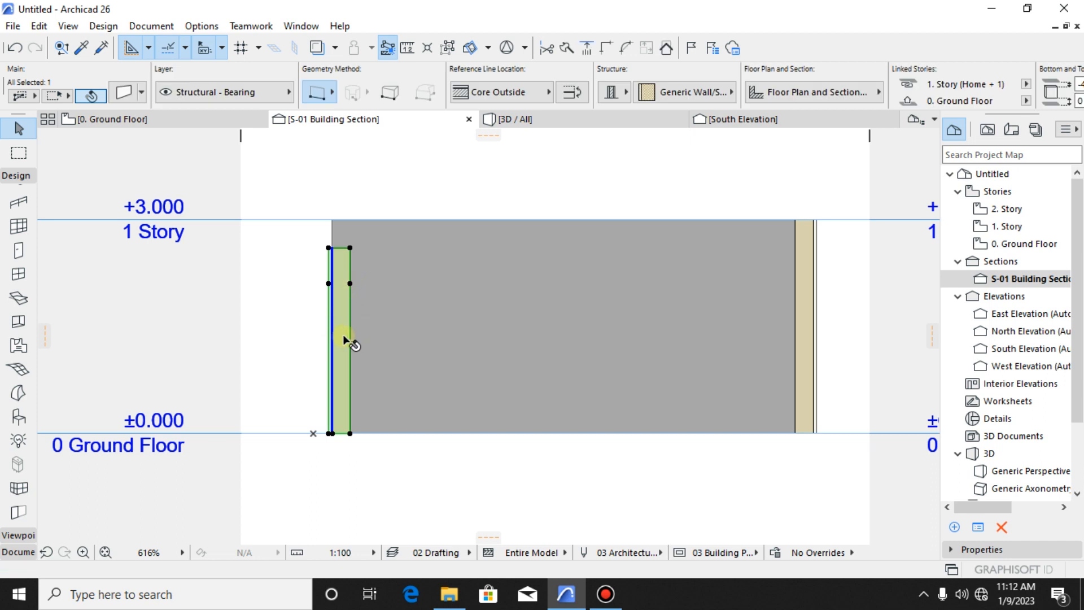
key(Escape)
scroll(417, 330, down, 4)
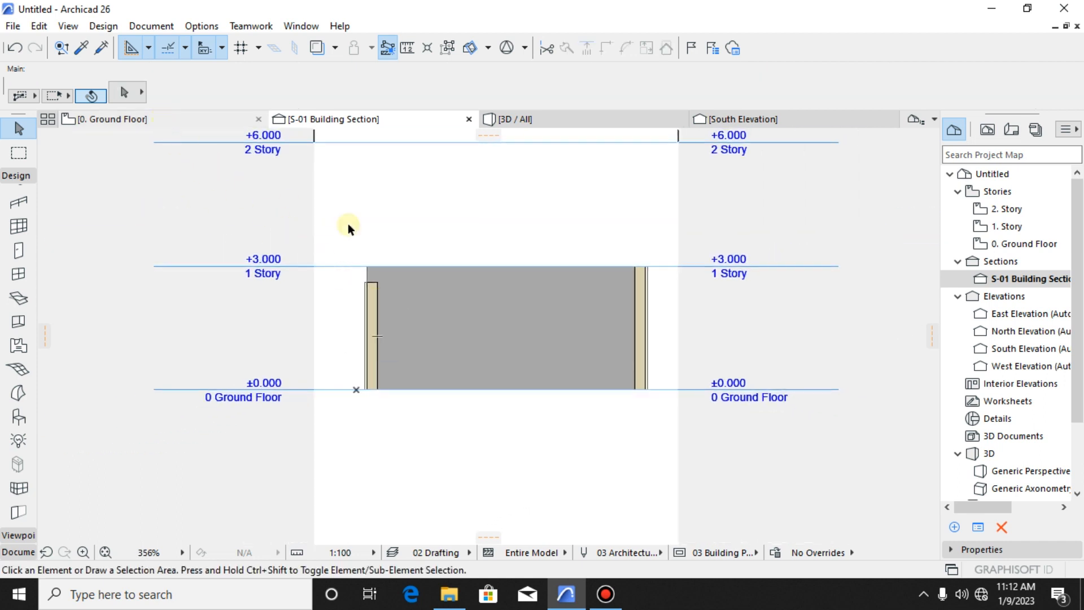
- Glance at the ground floor plan, then in the 3D view pick up the door wall's settings for the Wall tool
click(208, 125)
scroll(531, 339, down, 5)
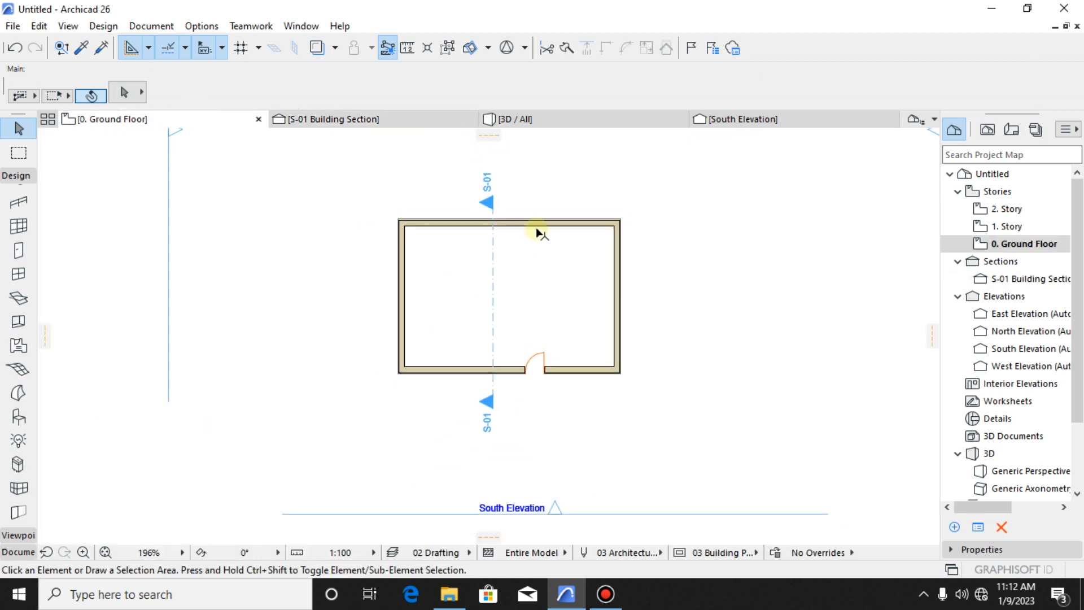
click(551, 129)
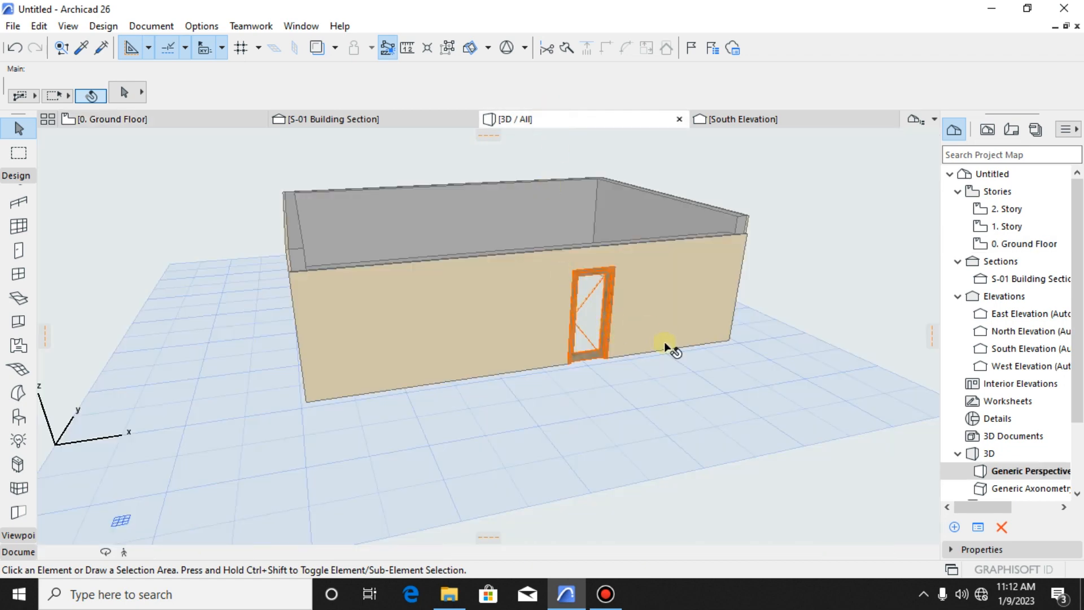
shift+middle_drag(666, 342, 592, 455)
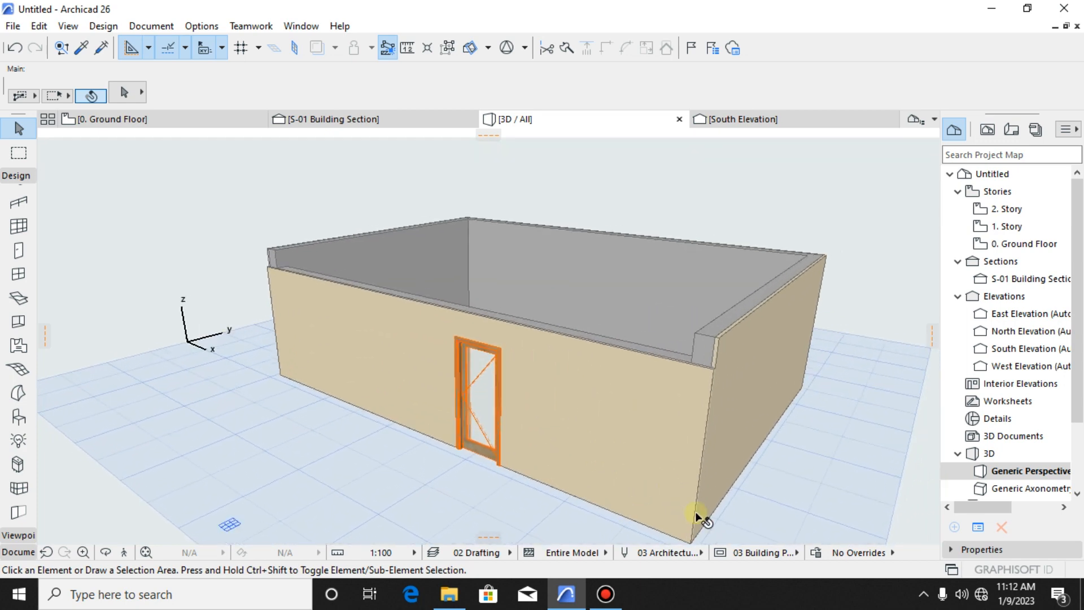
alt+click(620, 406)
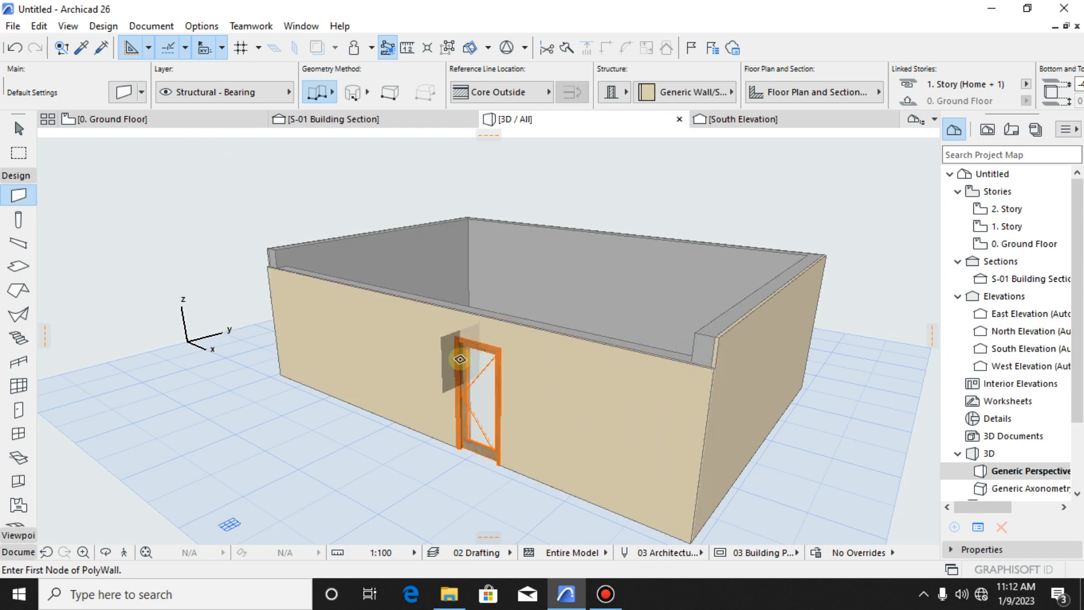
- Examine the enclosure from several sides in 3D, comparing the front wall's top edge with the other walls
scroll(456, 362, down, 1)
middle_drag(516, 389, 441, 400)
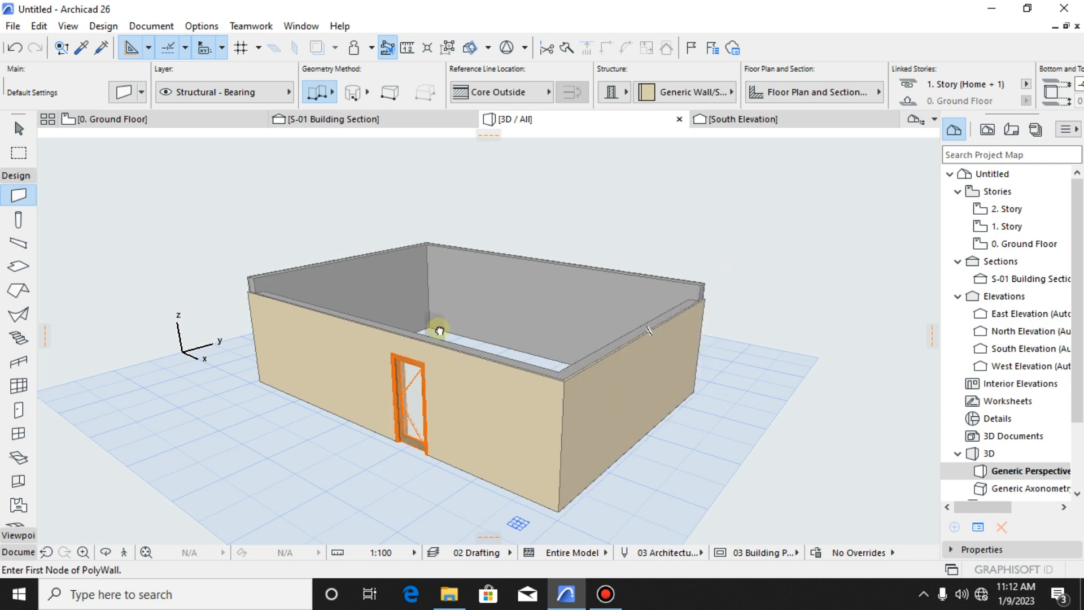
scroll(612, 400, up, 5)
middle_drag(612, 400, 506, 235)
scroll(506, 235, up, 3)
middle_drag(496, 389, 646, 378)
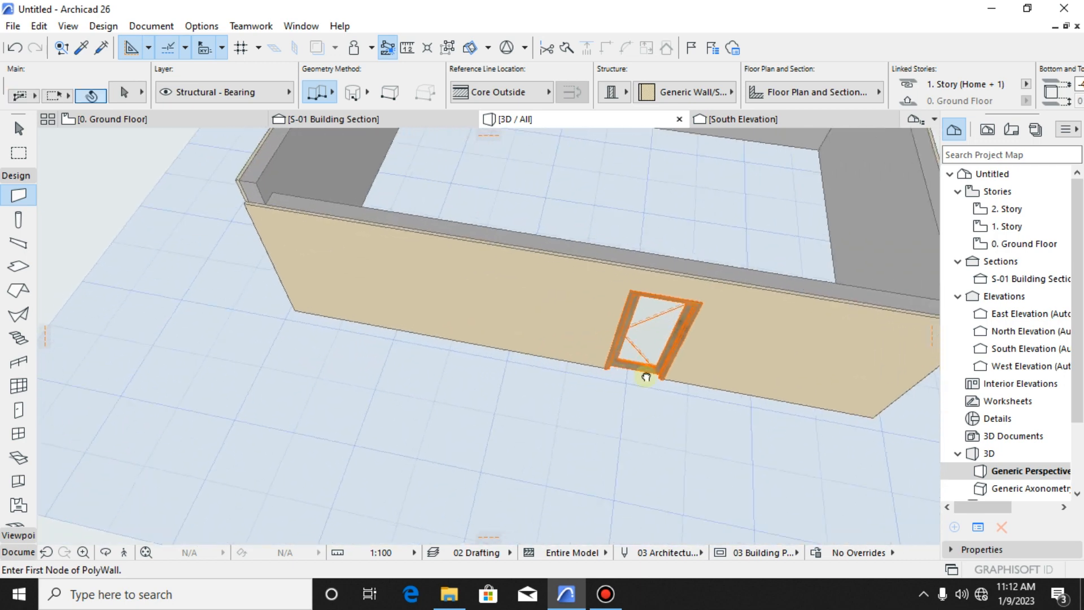
scroll(646, 378, down, 3)
middle_drag(482, 359, 431, 394)
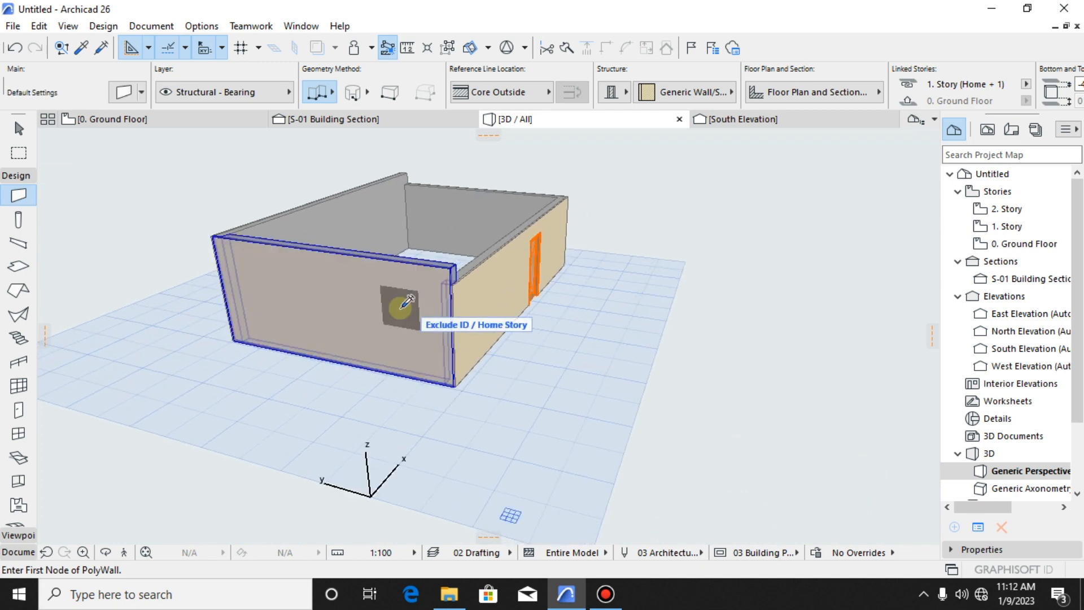
- Apply the picked-up wall settings to the taller wall opposite the door, viewing the enclosure from the door side
shift+middle_drag(404, 303, 723, 330)
scroll(459, 332, up, 3)
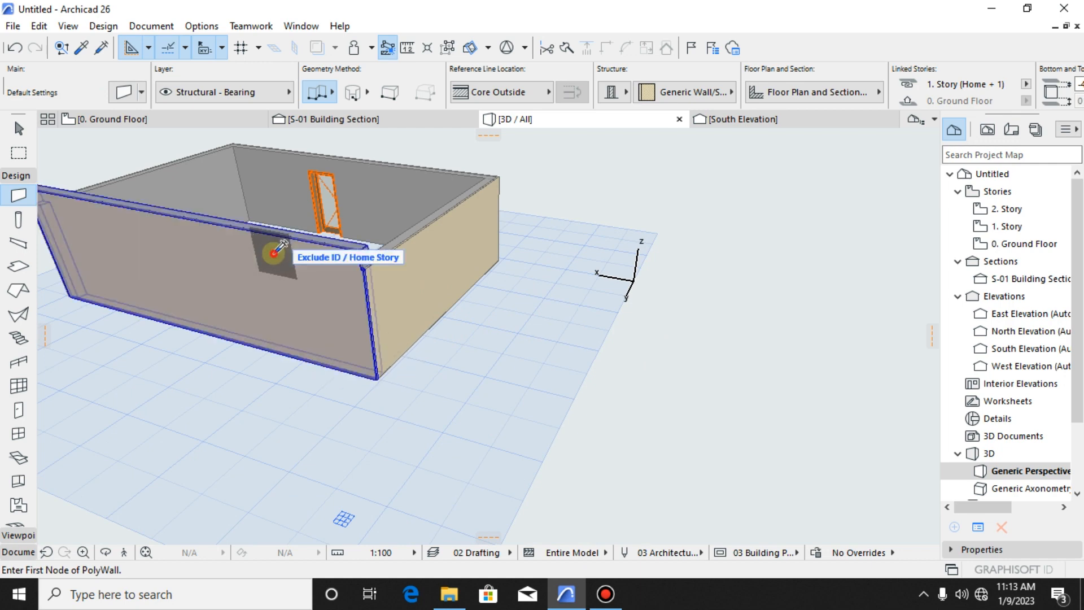
ctrl+click(273, 250)
shift+middle_drag(472, 279, 460, 368)
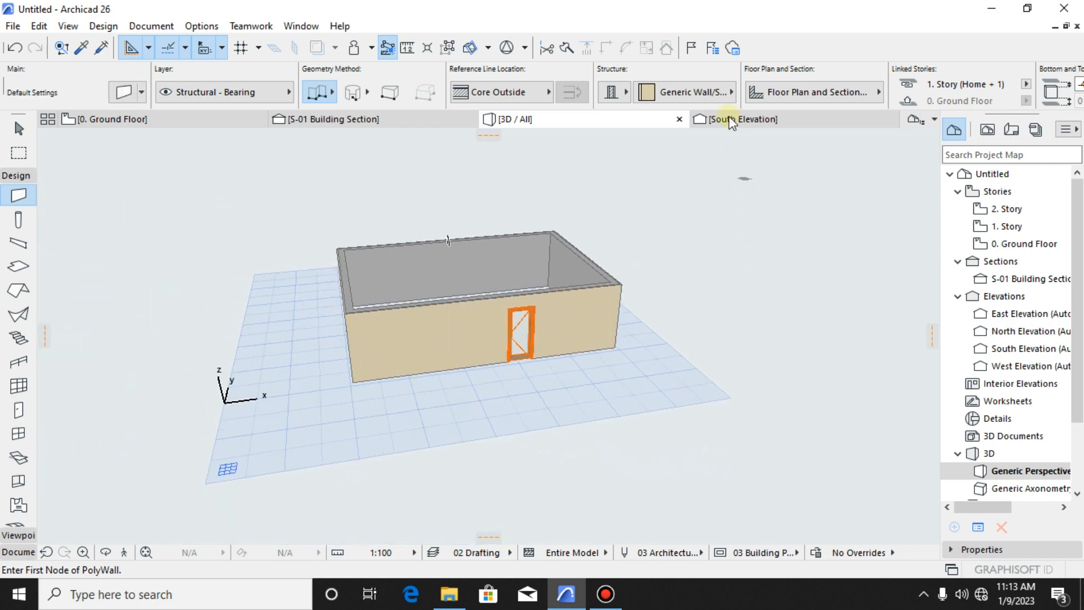
- Examine the door wall's top edge against the story levels in the South Elevation, leaving the Wall tool
click(742, 123)
scroll(655, 452, down, 3)
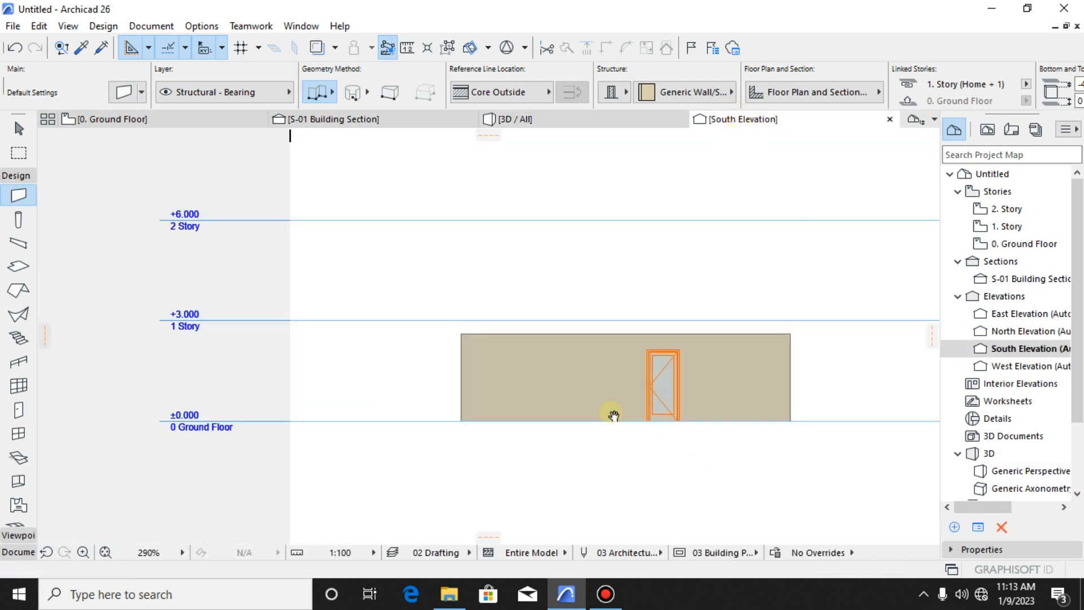
middle_drag(612, 416, 571, 316)
scroll(622, 307, up, 5)
scroll(646, 298, down, 4)
scroll(602, 346, up, 1)
scroll(603, 346, up, 2)
scroll(578, 338, down, 1)
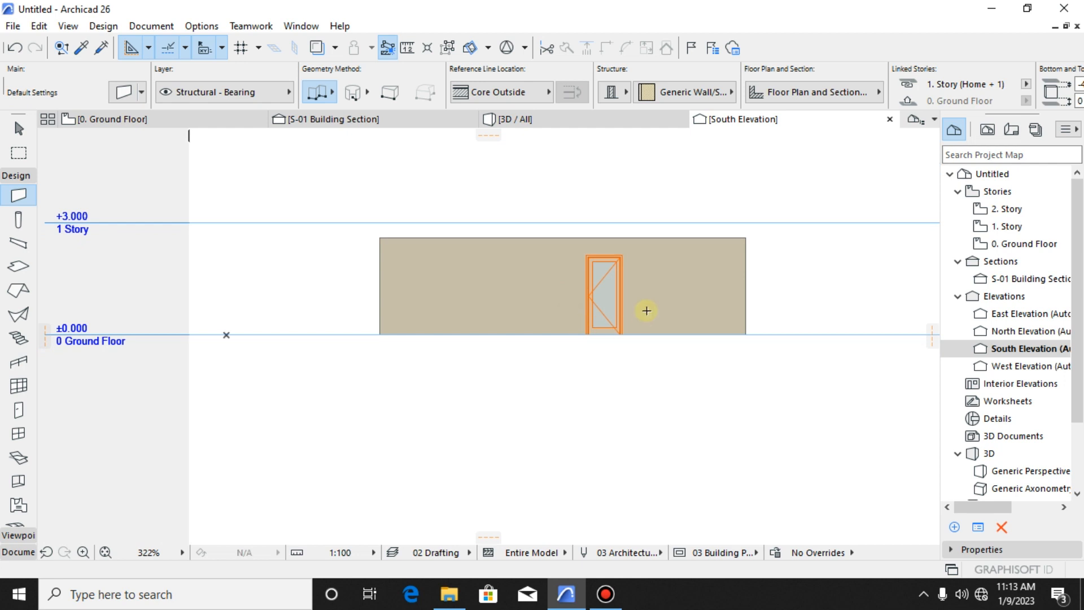
key(Escape)
scroll(671, 275, up, 2)
scroll(672, 278, down, 1)
middle_drag(658, 281, 655, 341)
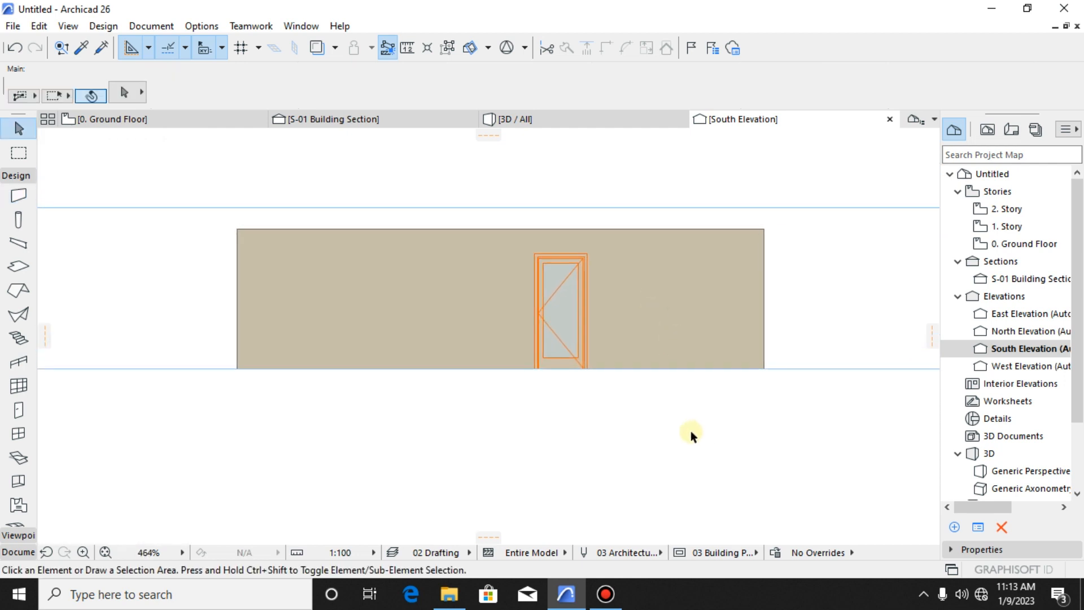
- Measure the door wall's height from the ground floor line to its top edge in the South Elevation
key(m)
scroll(678, 392, up, 5)
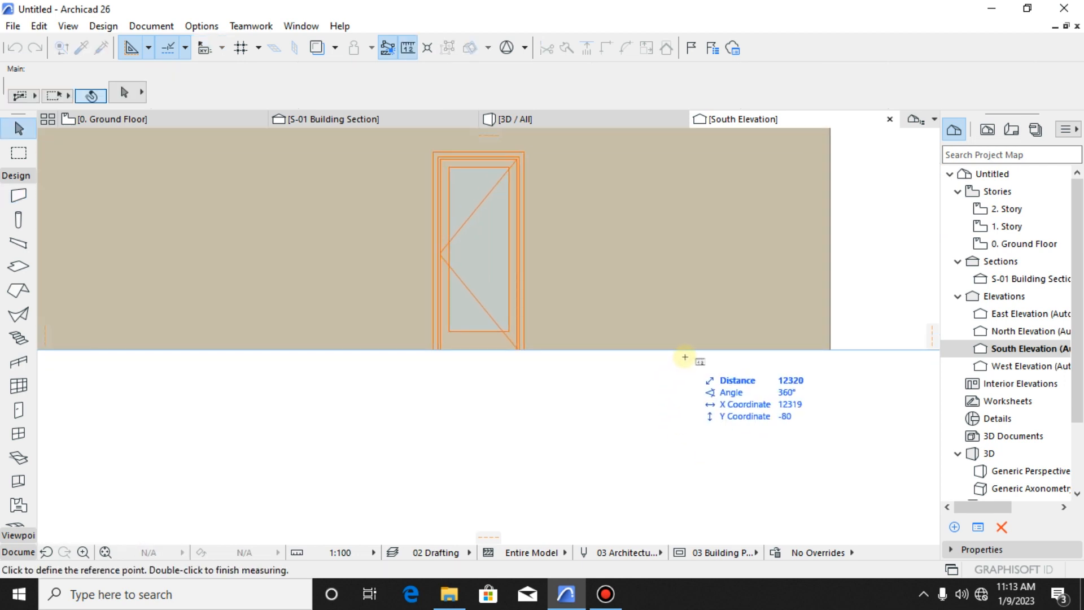
scroll(685, 350, down, 5)
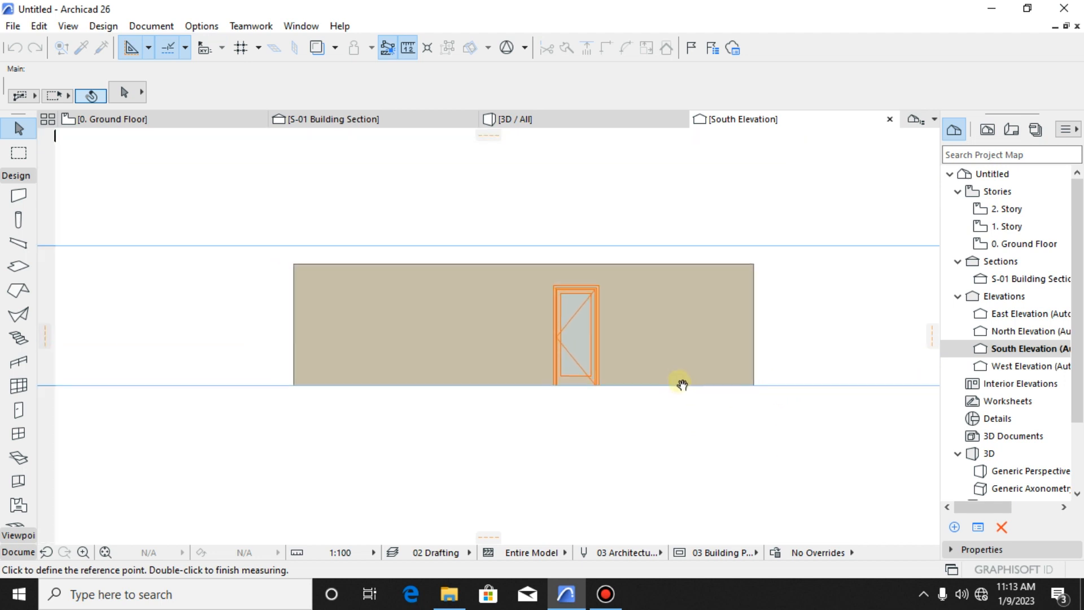
scroll(714, 332, up, 4)
click(667, 429)
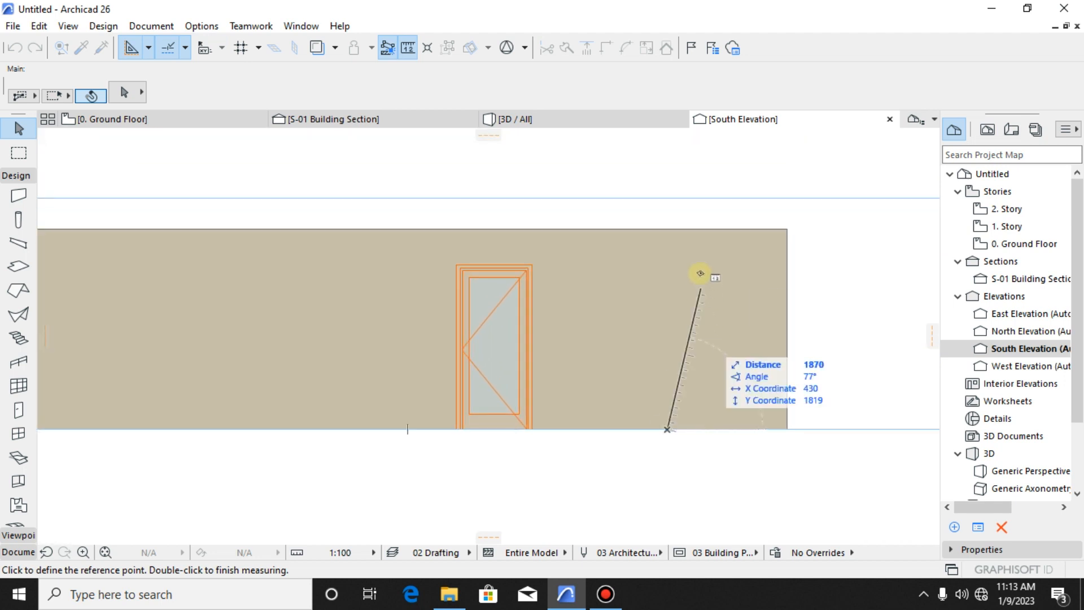
double_click(668, 229)
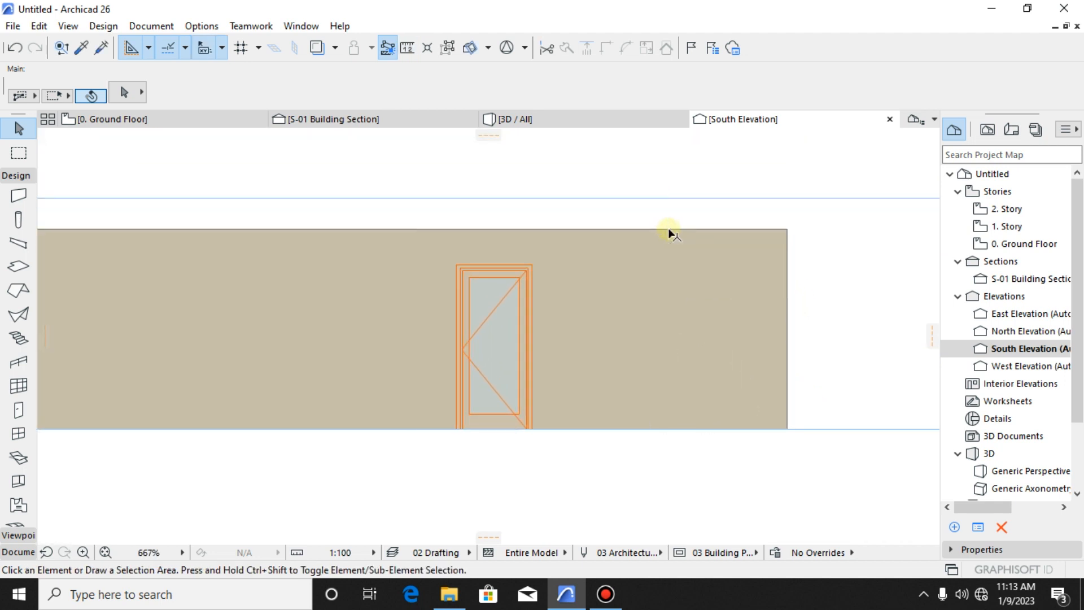
- Compare the heights of the two cut walls with the story levels in the S-01 Building Section
click(343, 119)
scroll(524, 346, up, 4)
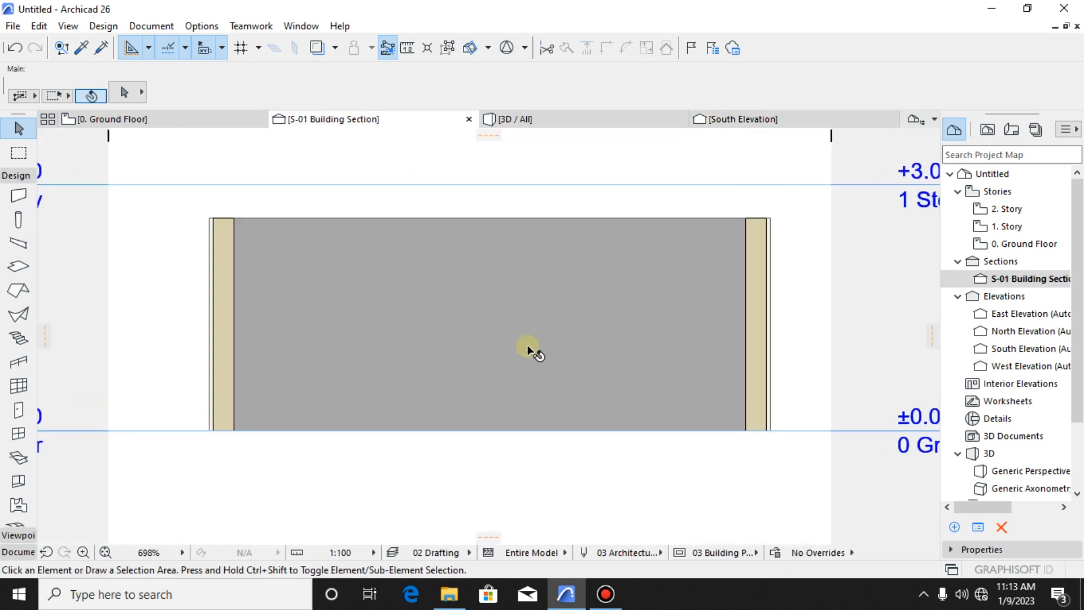
scroll(525, 344, down, 4)
scroll(524, 341, up, 4)
scroll(524, 340, down, 5)
scroll(523, 334, up, 4)
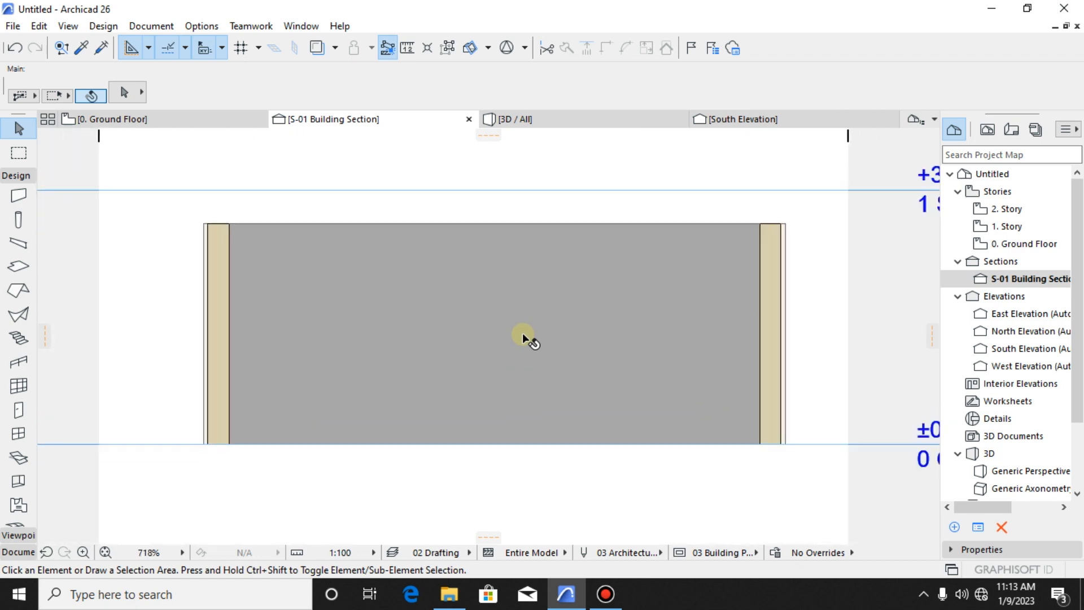
scroll(523, 333, down, 4)
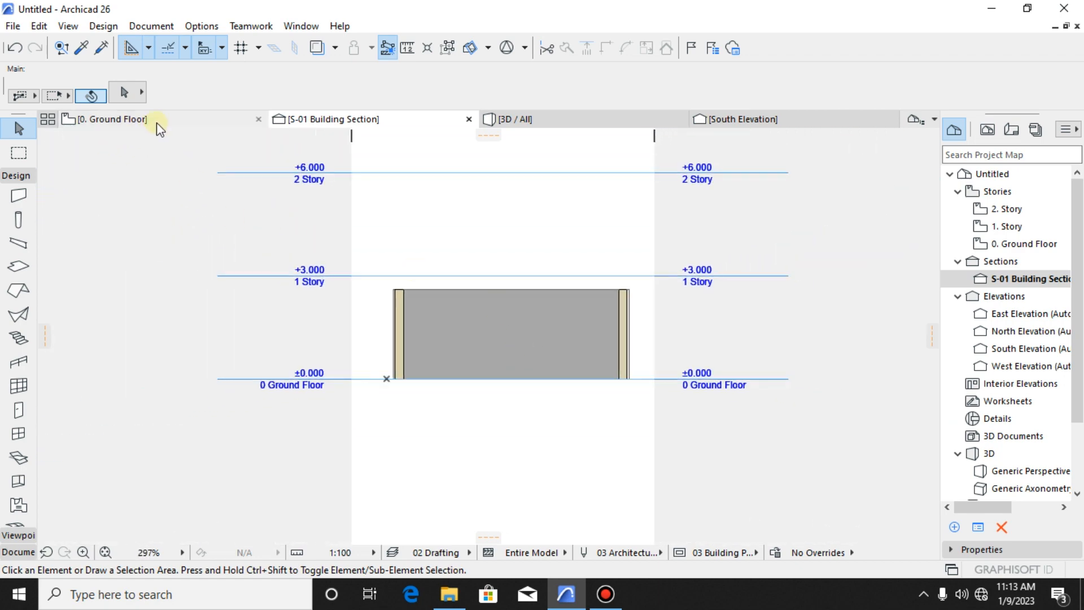
- Inspect the top edges of all four walls from different sides in the 3D view
click(553, 119)
scroll(564, 273, up, 4)
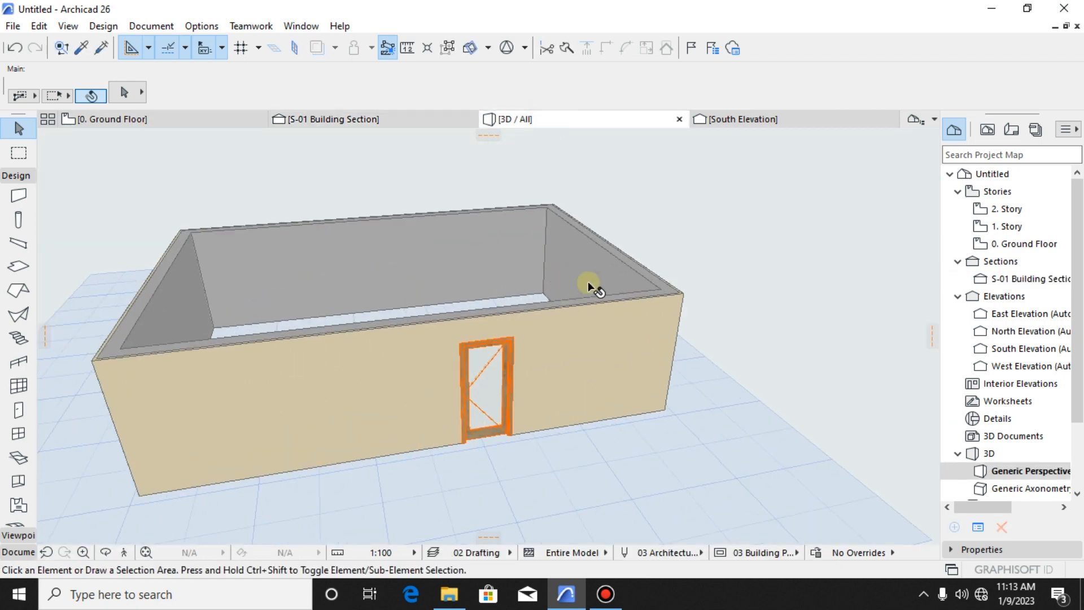
scroll(588, 281, down, 4)
shift+middle_drag(585, 283, 324, 297)
scroll(614, 367, up, 4)
scroll(616, 368, down, 4)
shift+middle_drag(616, 368, 726, 367)
- In the ground floor plan, move the S-01 section line about 1840 mm toward the door so it cuts through the opening
click(181, 128)
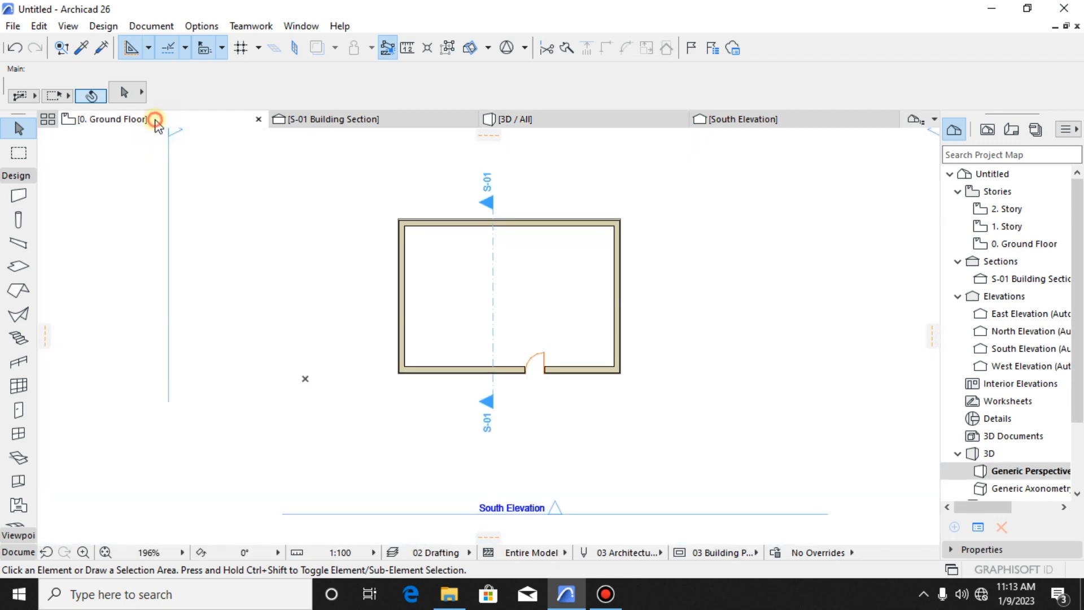
click(497, 339)
scroll(497, 339, up, 5)
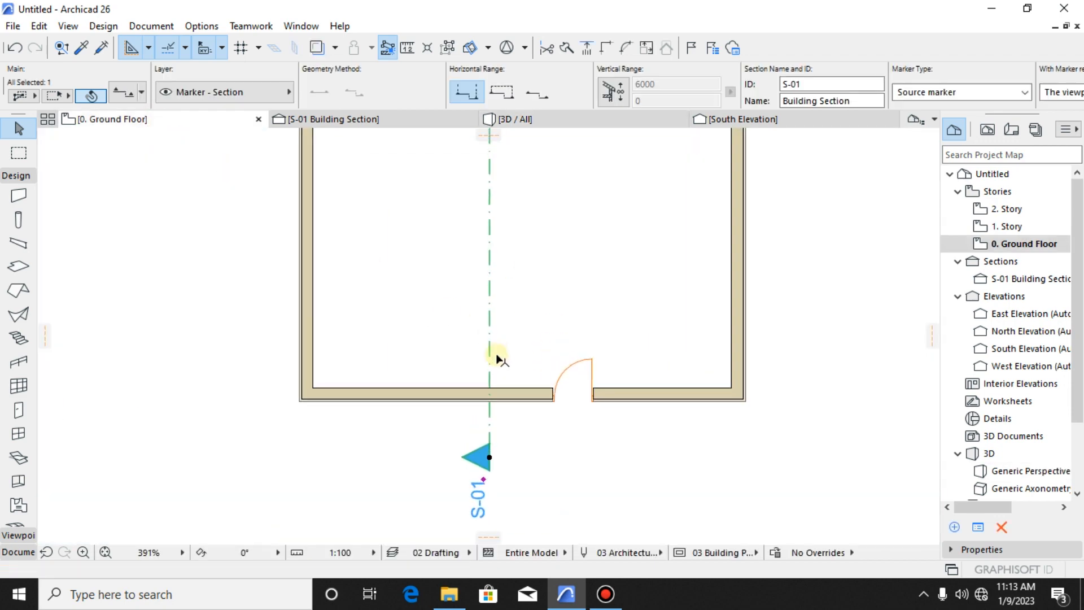
click(493, 349)
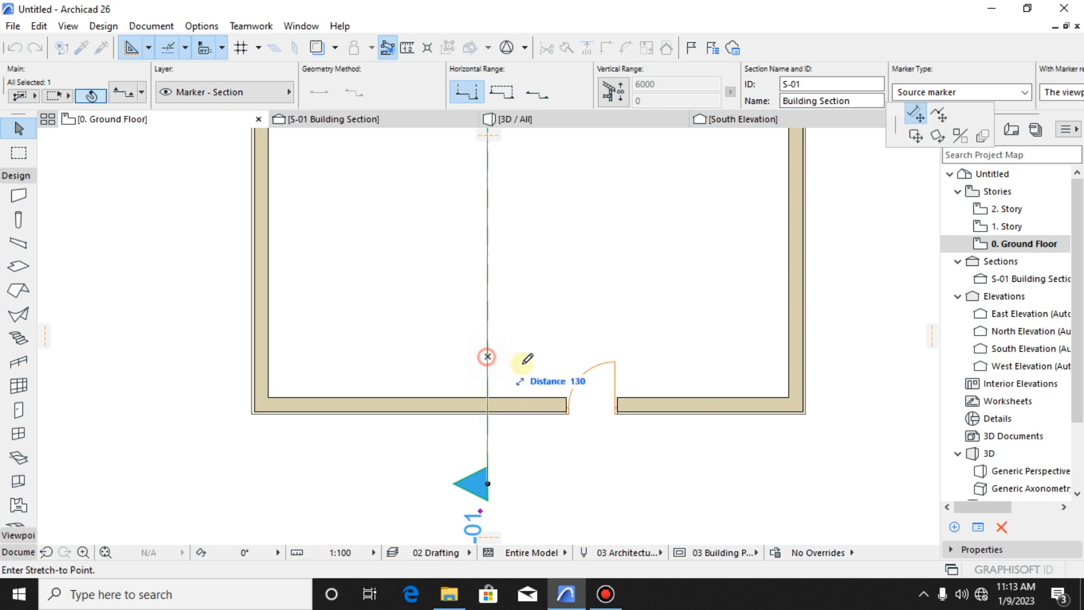
click(594, 370)
click(584, 292)
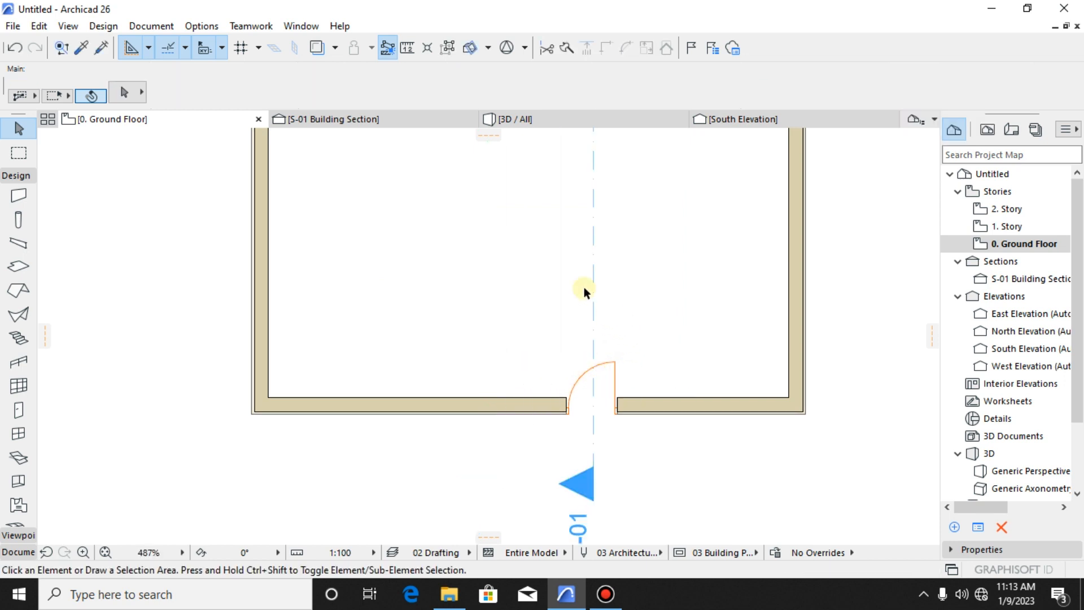
- Inspect the cut door in the S-01 Building Section by selecting it, leaving it deselected
click(370, 123)
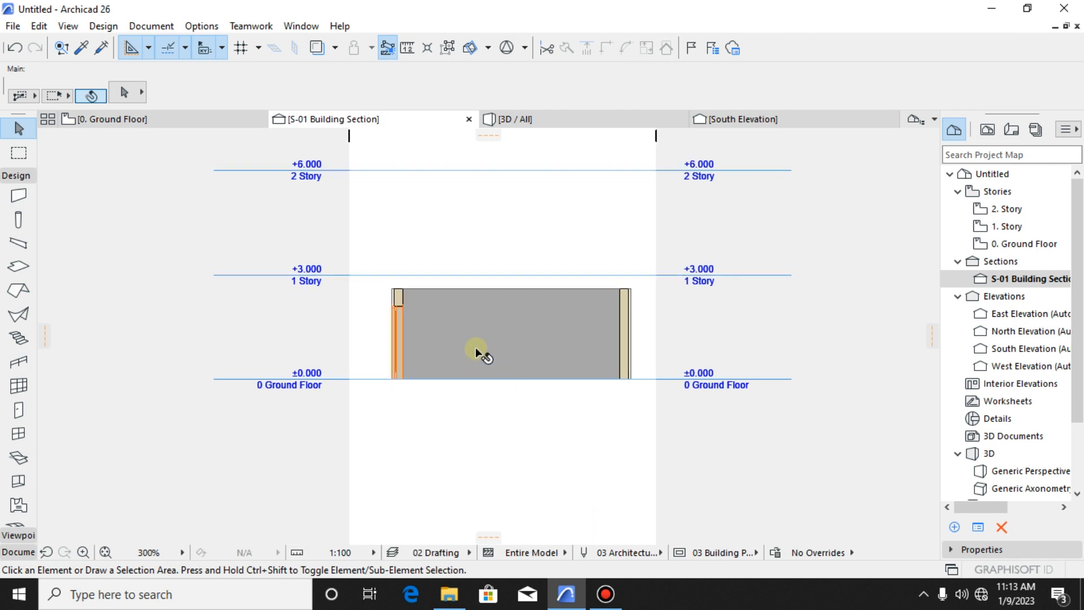
scroll(390, 339, up, 10)
click(380, 283)
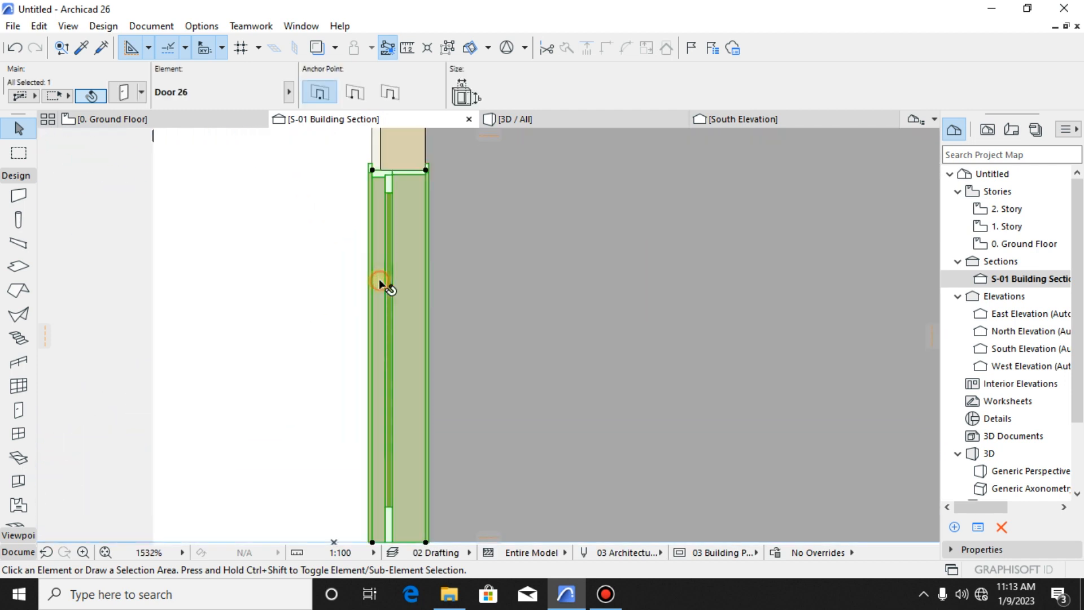
scroll(402, 350, down, 3)
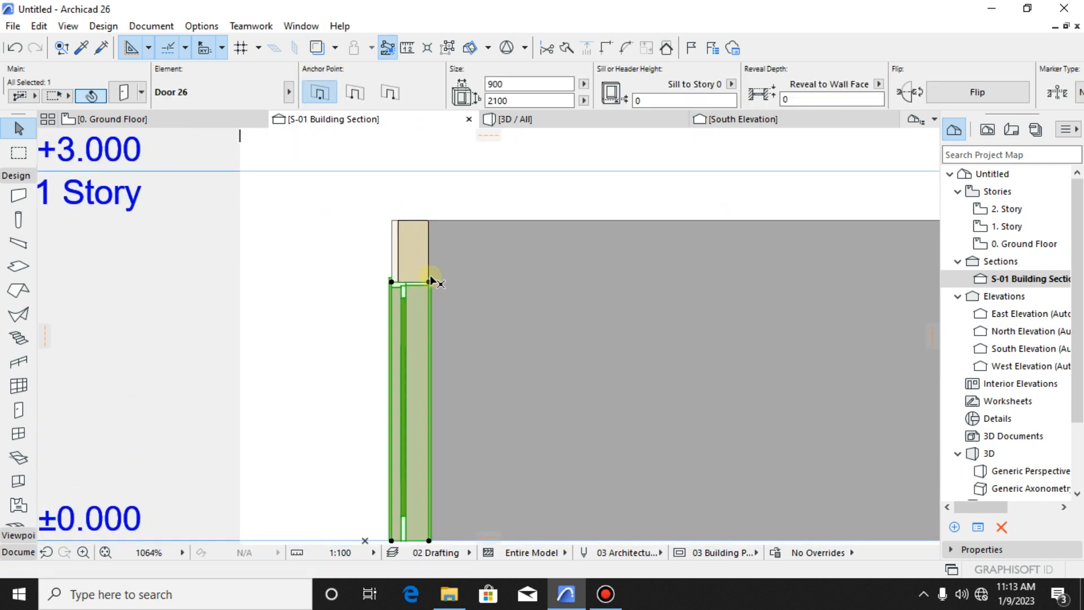
key(Escape)
- Measure the height of the wall portion above the door opening in the section
scroll(417, 271, up, 3)
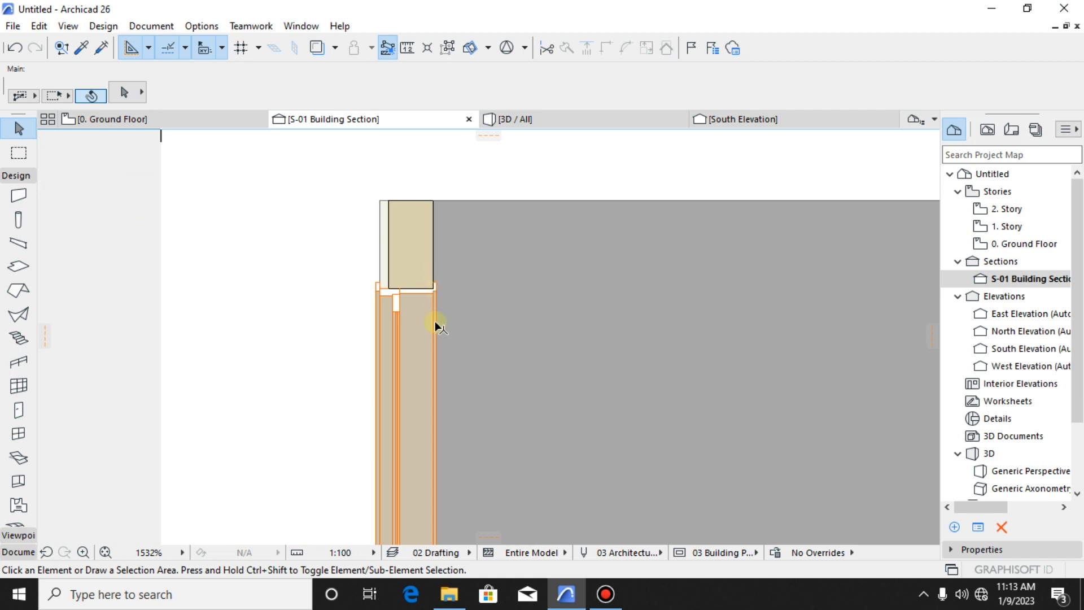
key(m)
scroll(418, 316, up, 1)
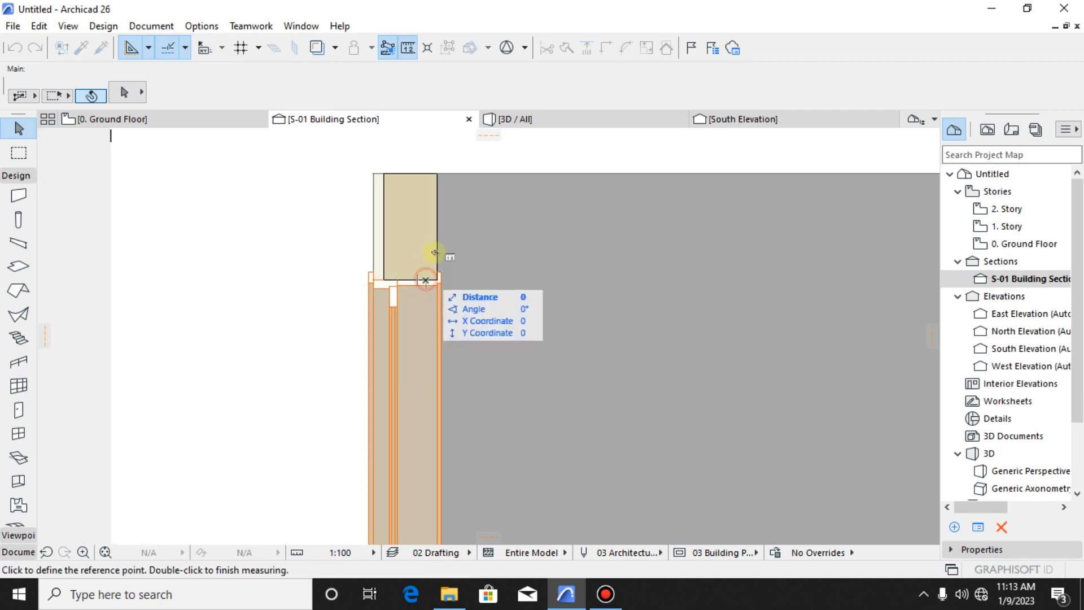
click(426, 280)
scroll(426, 280, down, 2)
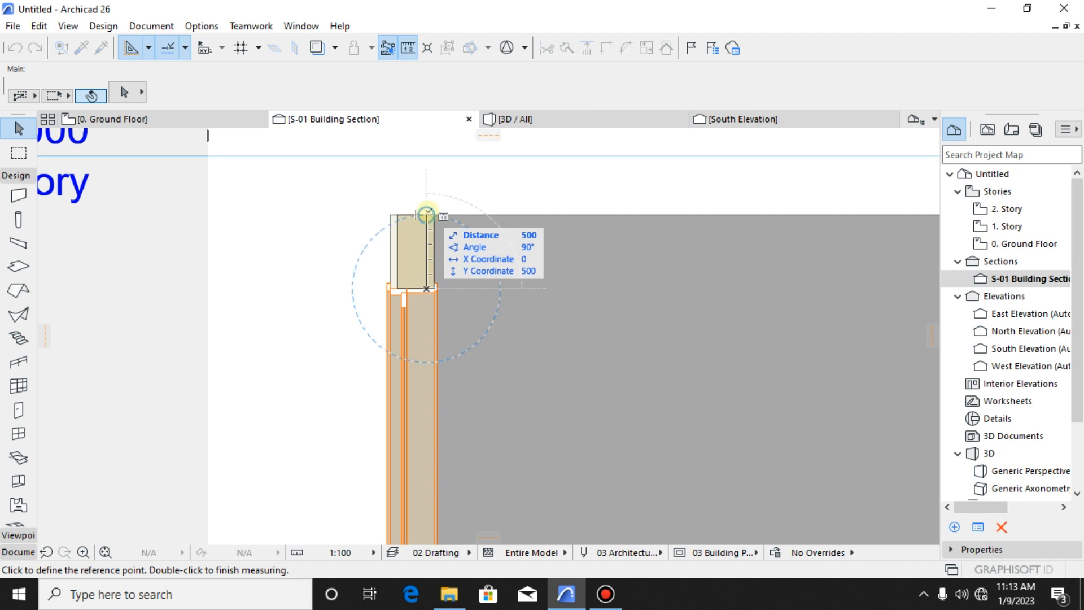
key(Escape)
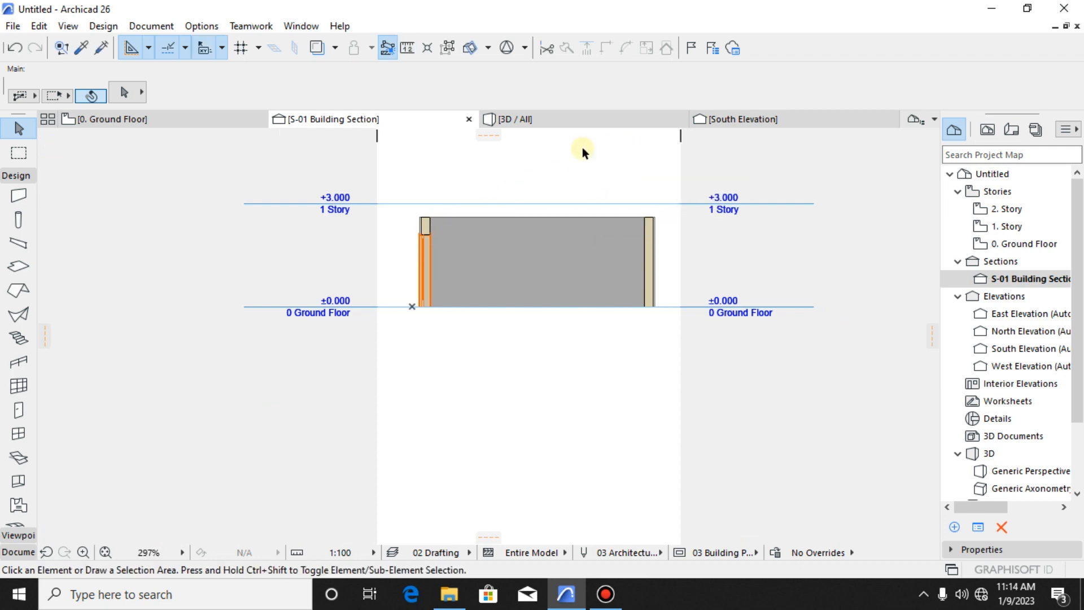
- View the enclosure in 3D from above and from eye level on the door side
click(534, 120)
drag(673, 398, 377, 334)
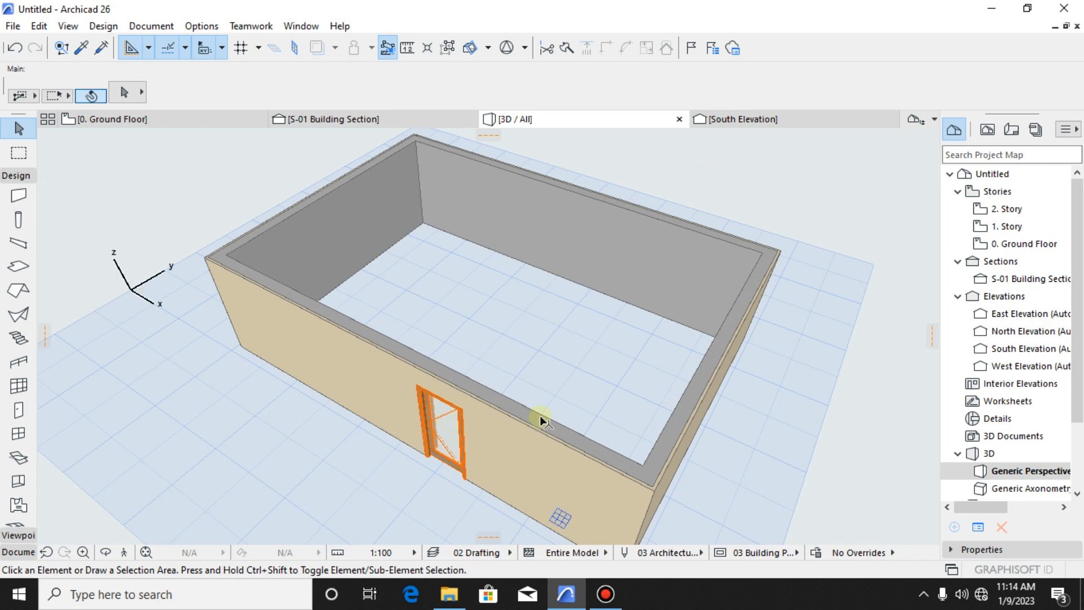
drag(541, 419, 664, 379)
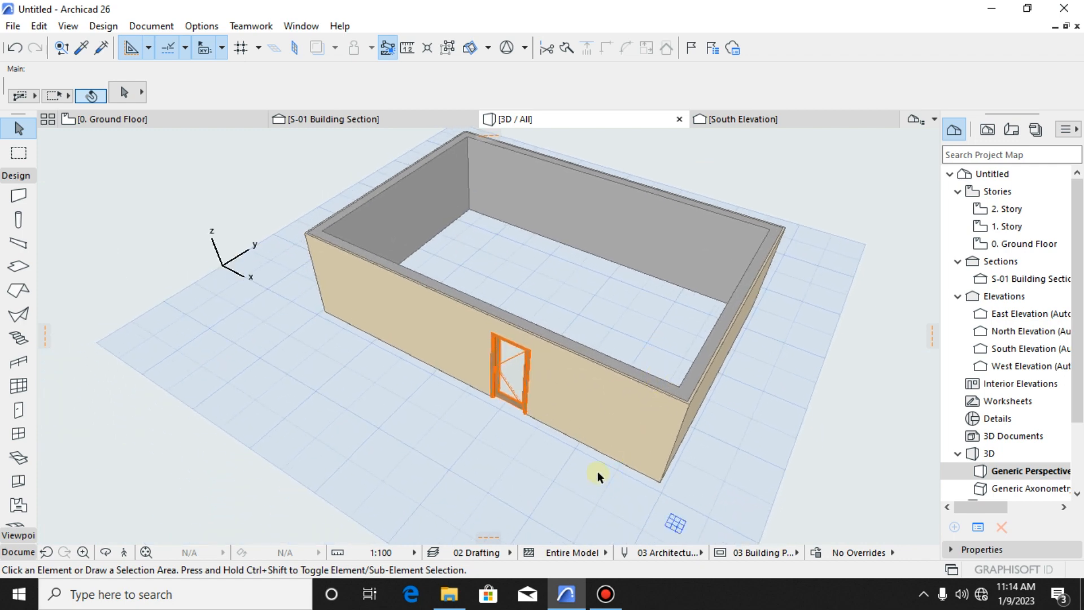
drag(598, 474, 564, 339)
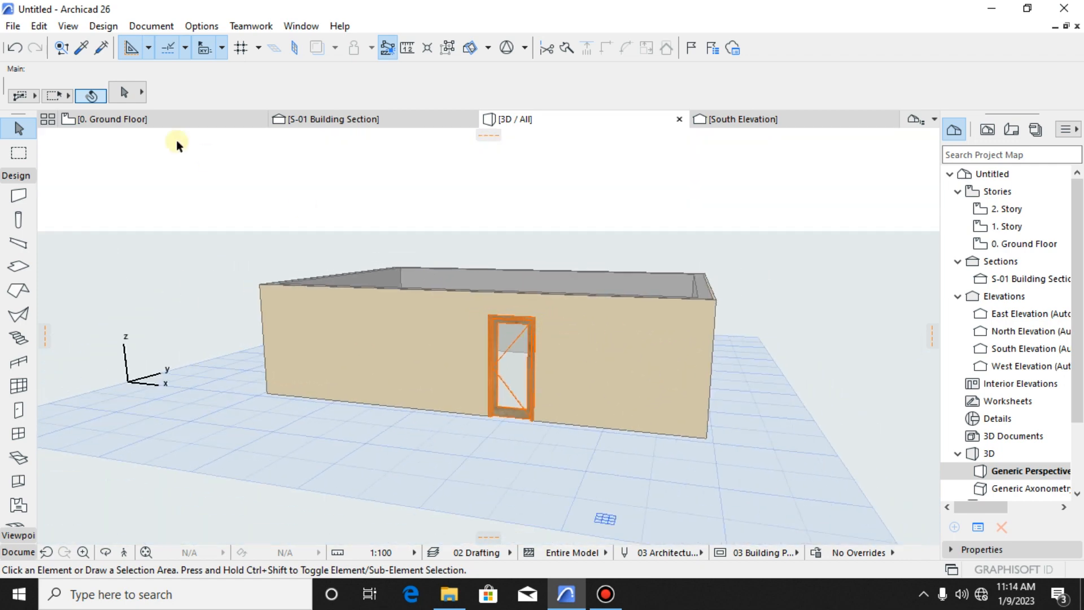
- Review the section line and door in the ground floor plan against the S-01 Building Section, ending in the plan
click(167, 121)
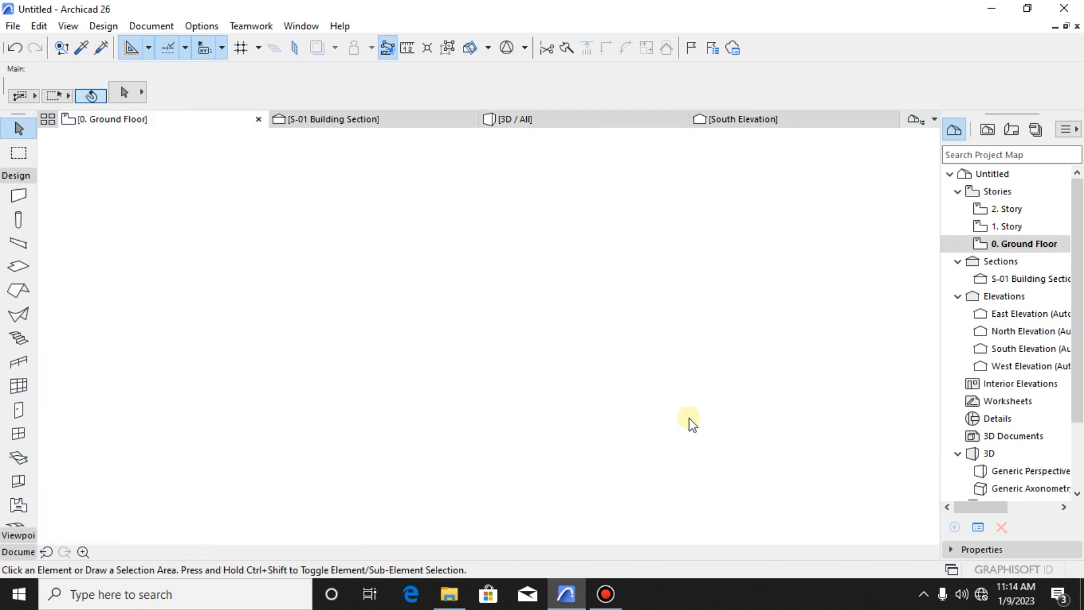
scroll(658, 387, down, 4)
middle_drag(644, 387, 592, 373)
middle_drag(750, 342, 743, 342)
scroll(746, 361, up, 4)
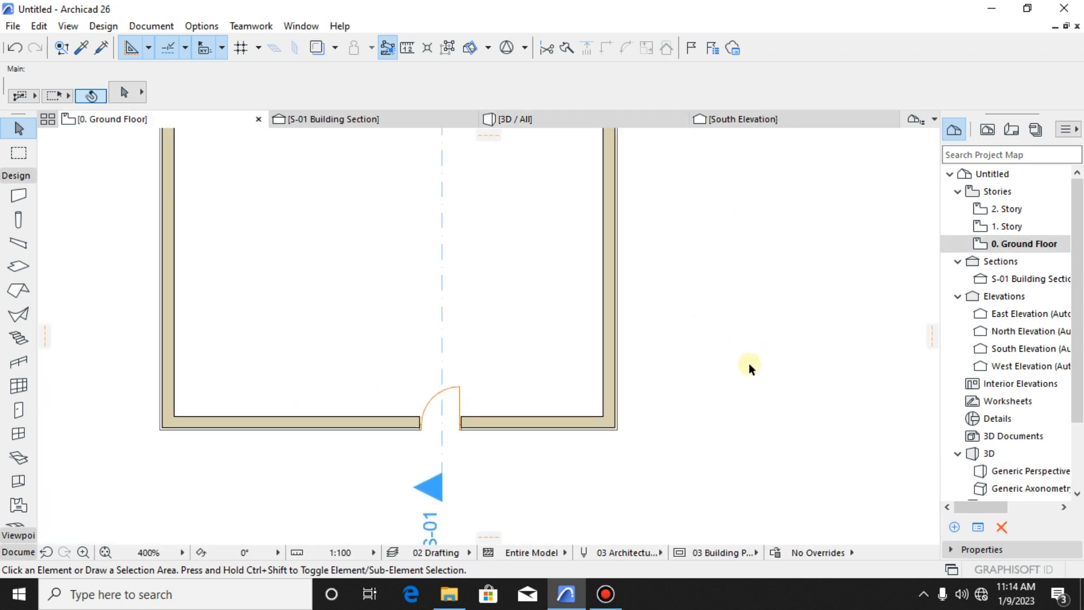
scroll(678, 384, down, 5)
scroll(540, 351, up, 4)
scroll(637, 398, down, 4)
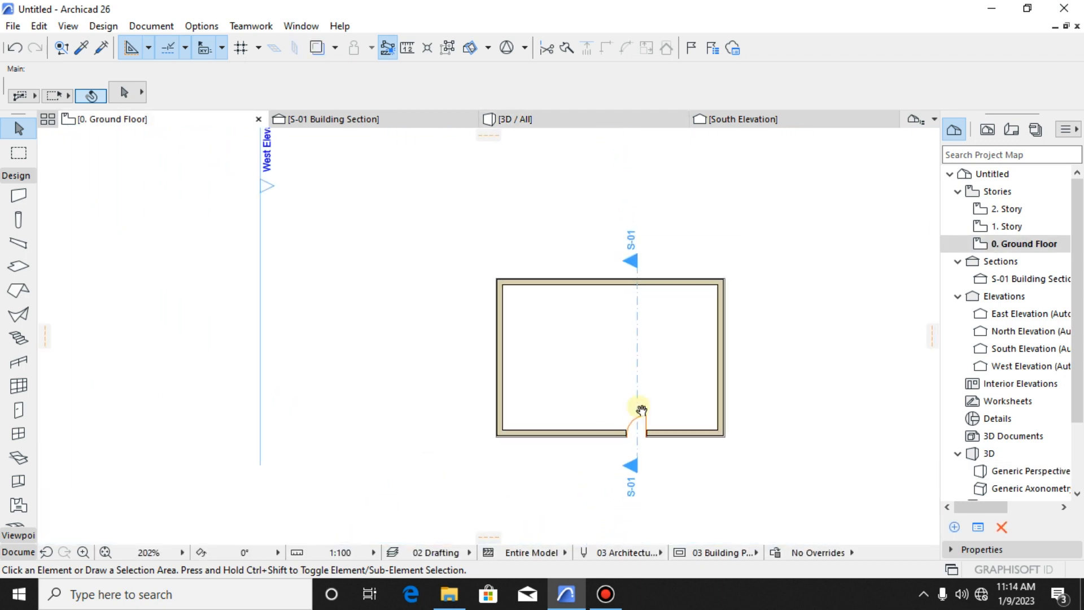
click(333, 120)
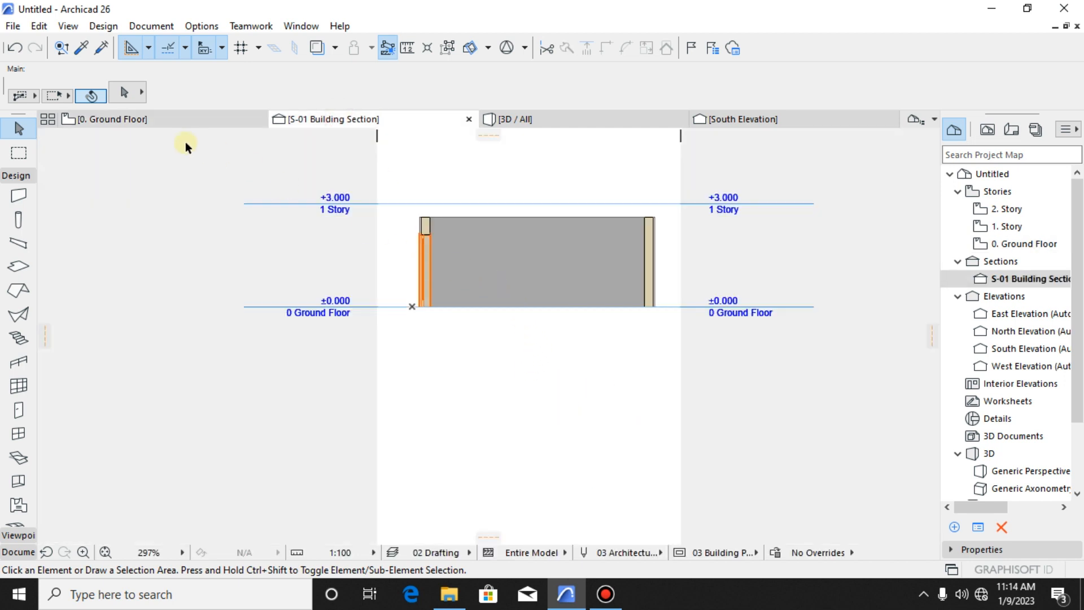
click(175, 118)
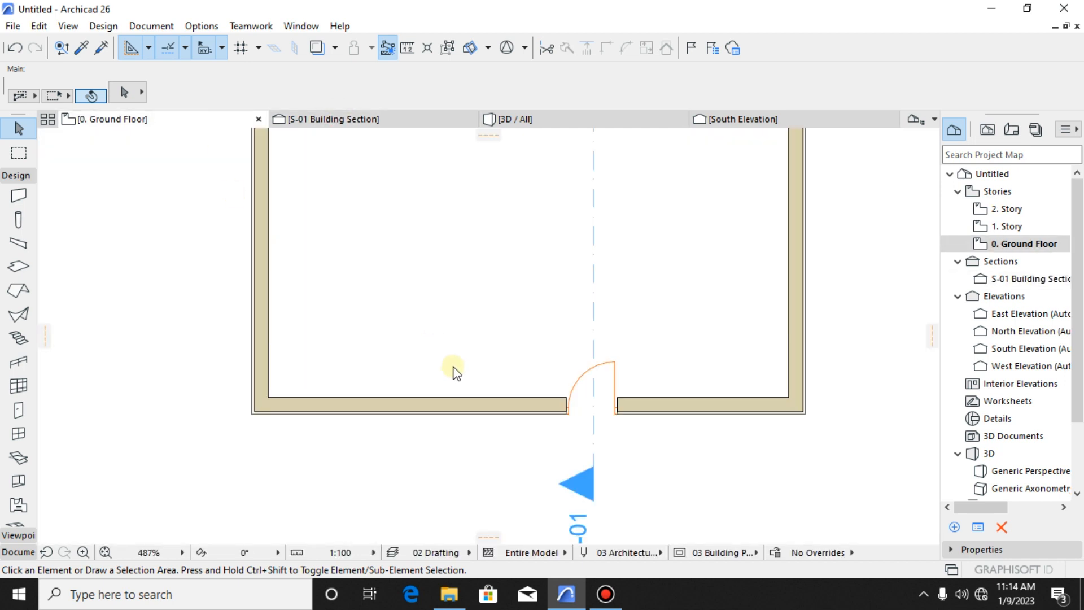
- Set the top offset of the ground floor wall containing the door to 1000 from its linked 1. Story
scroll(443, 375, down, 4)
scroll(525, 407, up, 5)
click(528, 380)
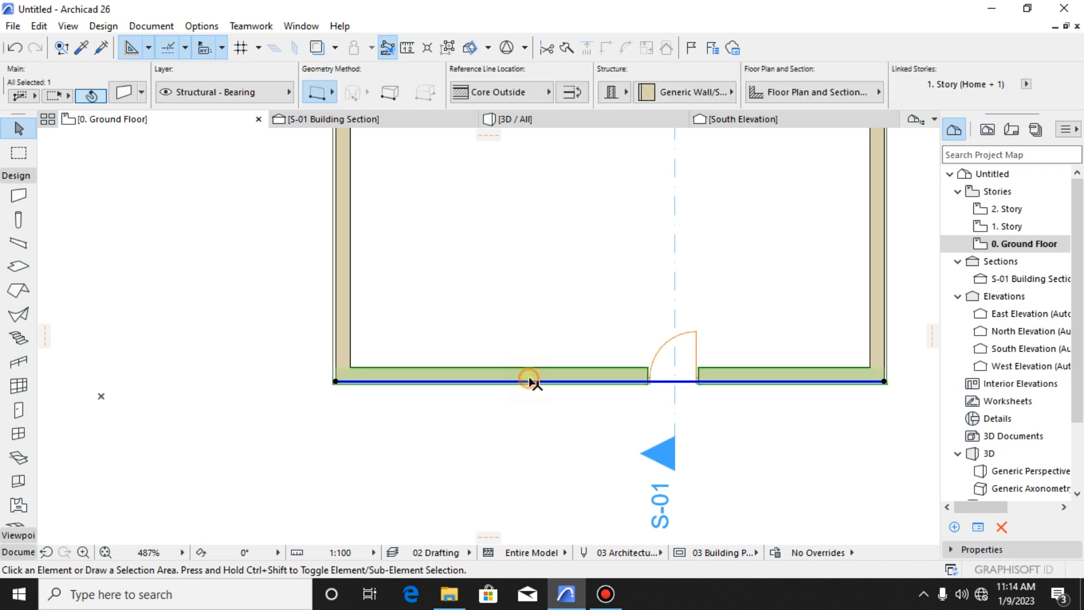
scroll(501, 460, down, 3)
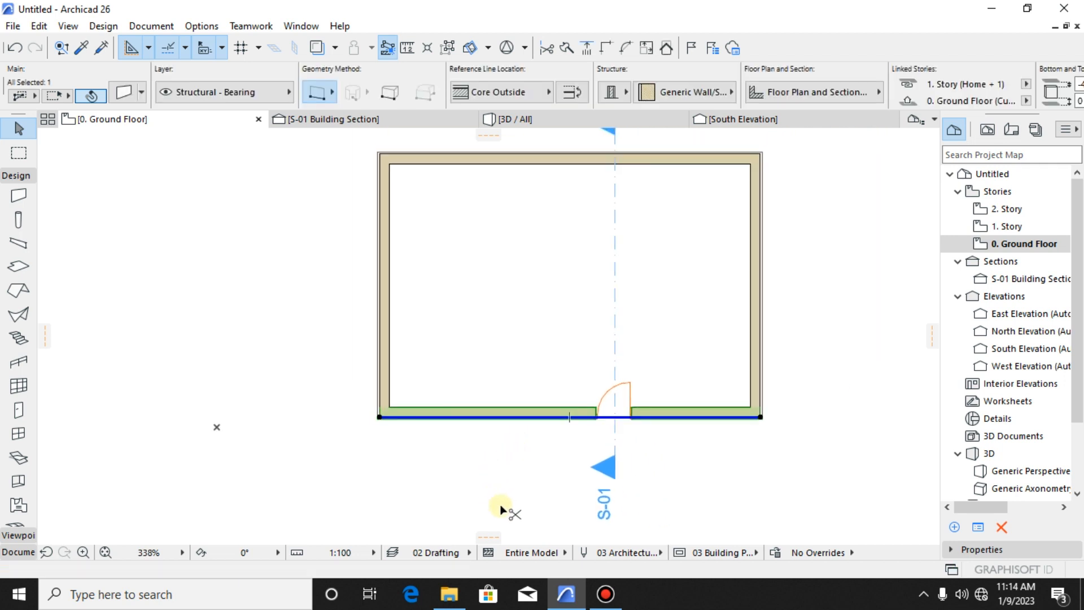
key(ctrl+t)
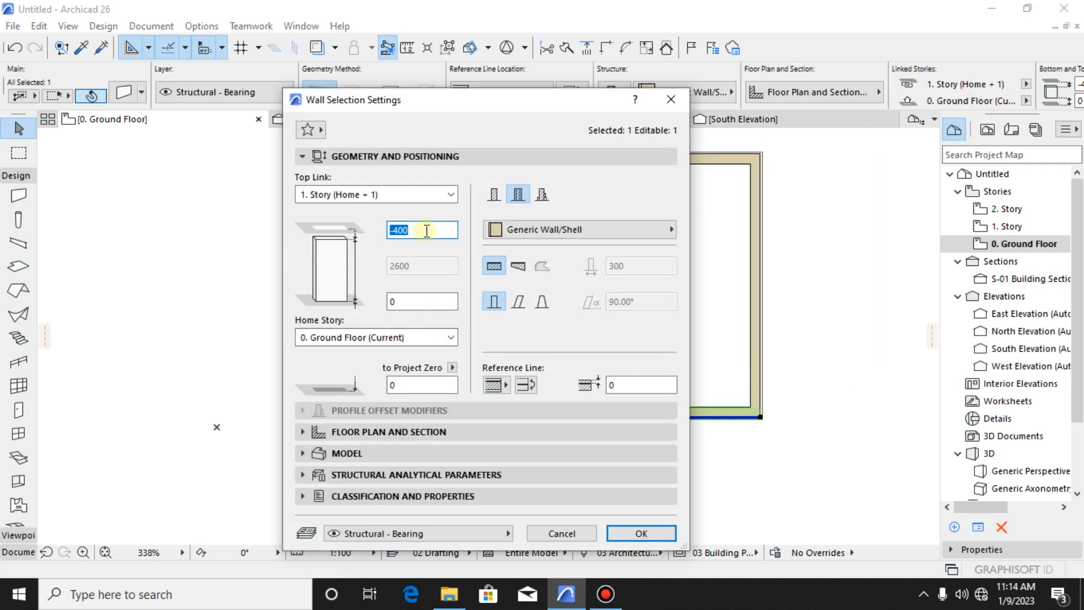
click(413, 229)
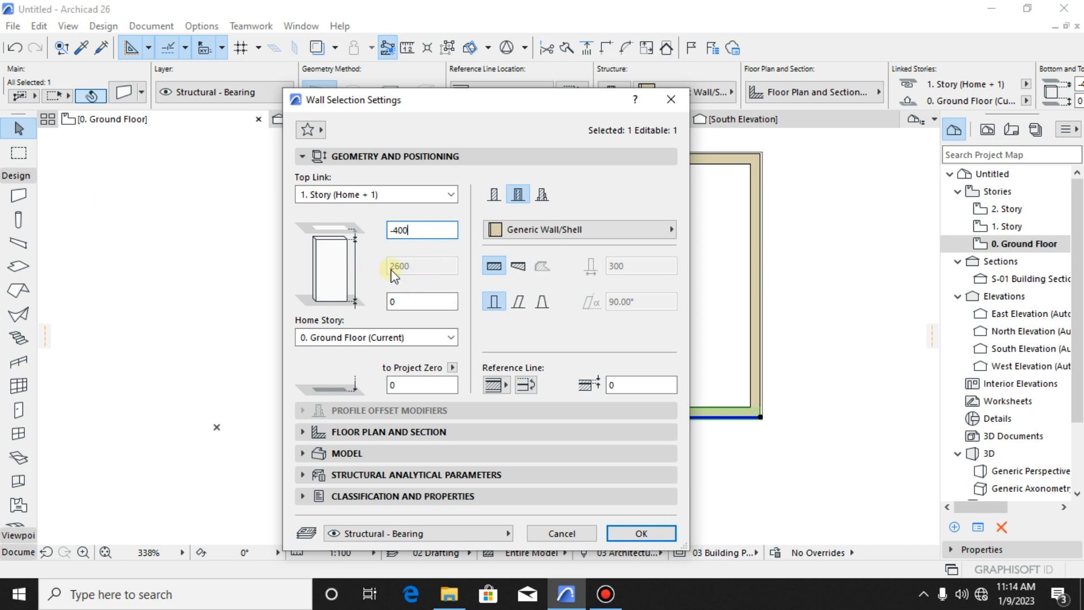
click(391, 231)
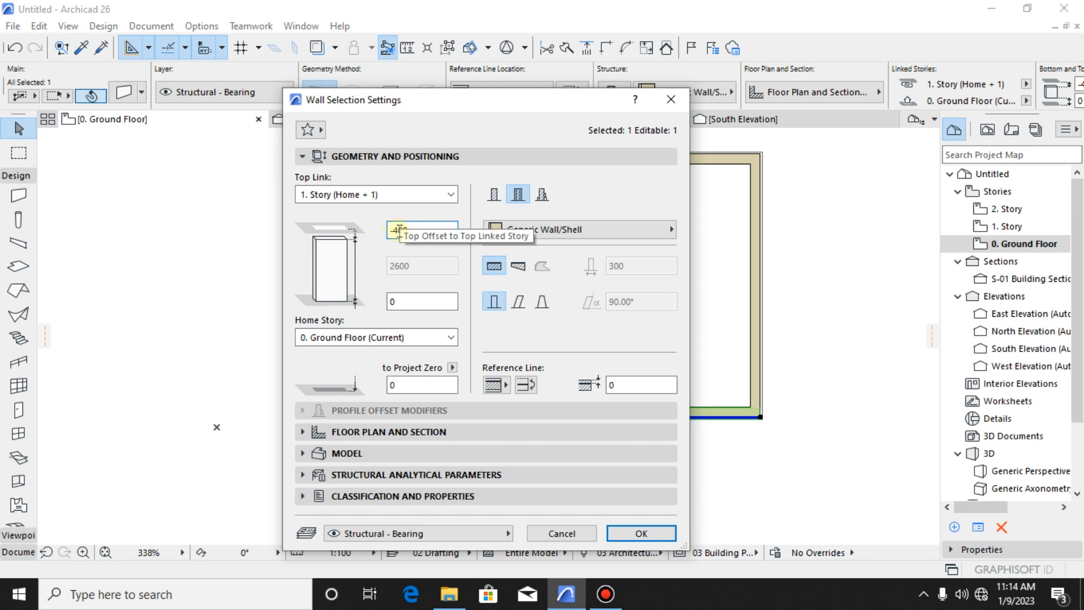
click(394, 230)
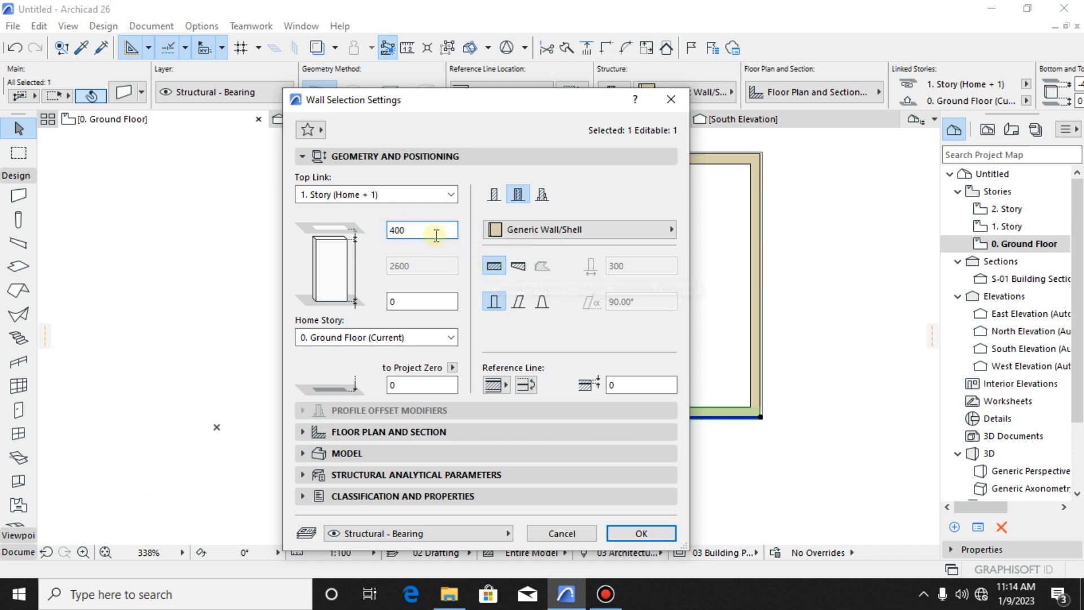
key(BackSpace)
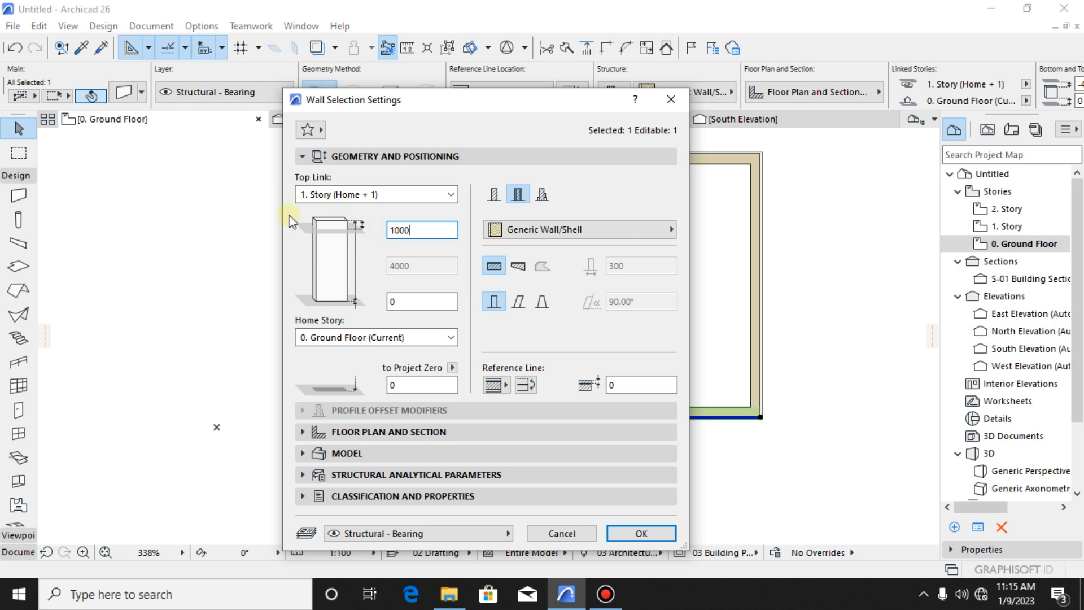
click(657, 534)
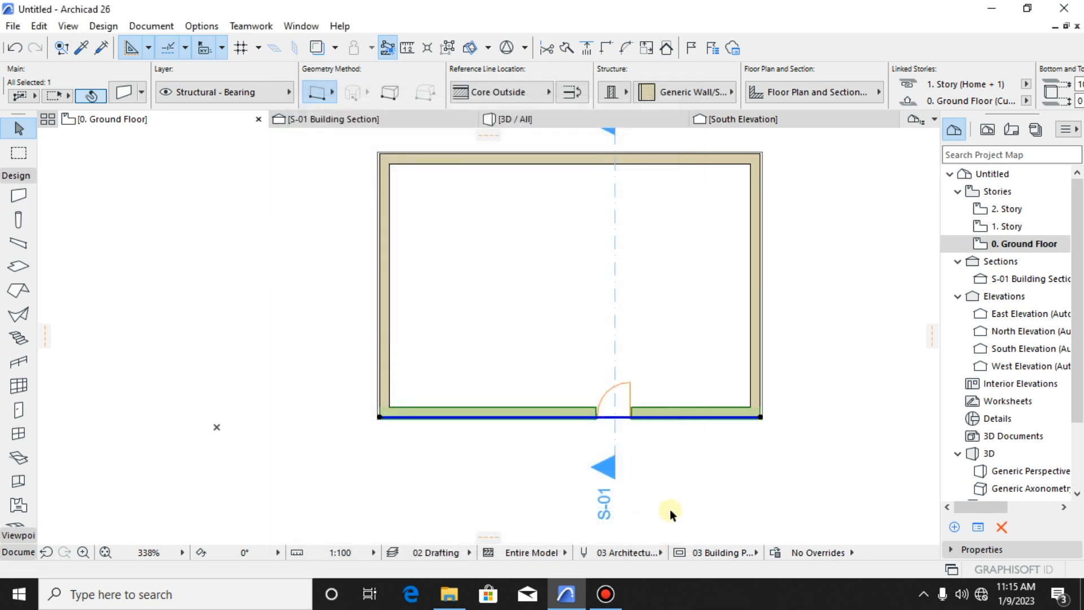
- Inspect the door wall's height against the other walls in 3D from the side and above, leaving the wall deselected
click(516, 119)
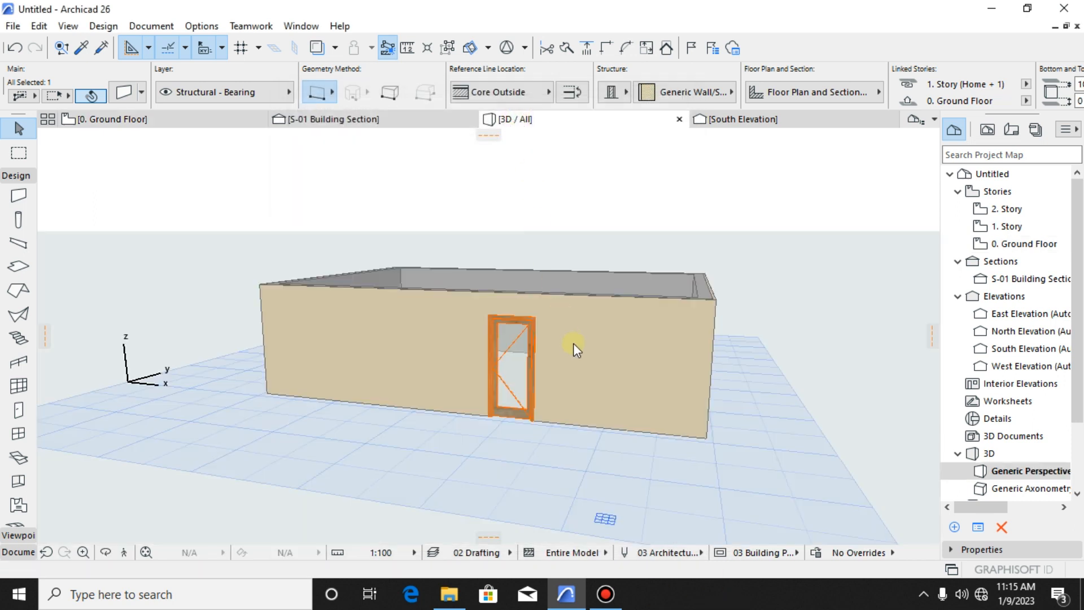
scroll(569, 348, down, 4)
shift+middle_drag(580, 342, 511, 326)
click(575, 311)
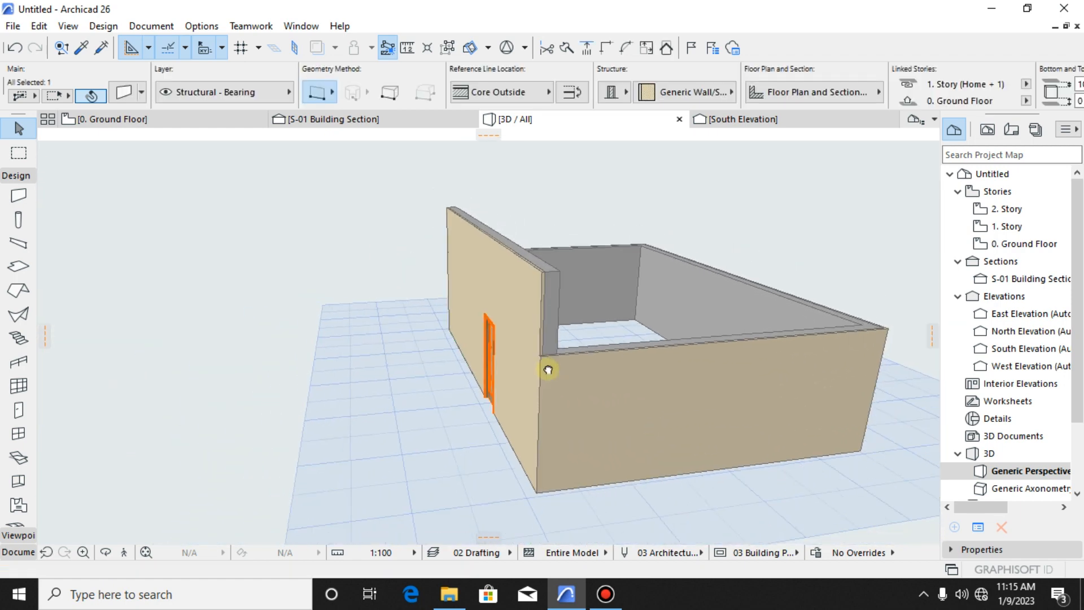
mouse_move(547, 370)
shift+middle_down()
mouse_move(625, 364)
mouse_move(601, 374)
mouse_move(528, 368)
shift+middle_up()
key(Escape)
click(558, 468)
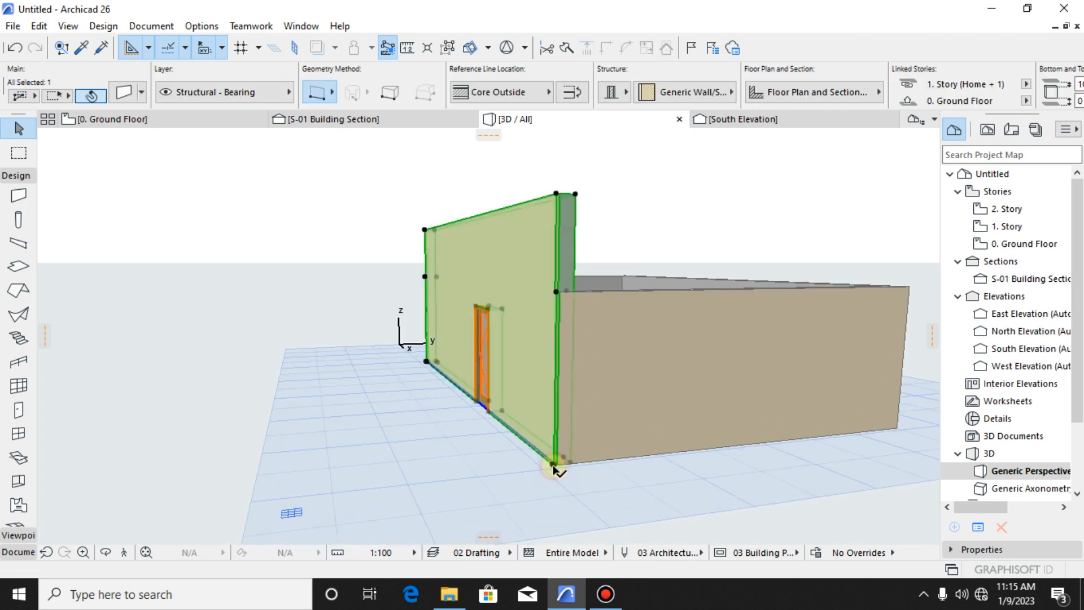
key(Escape)
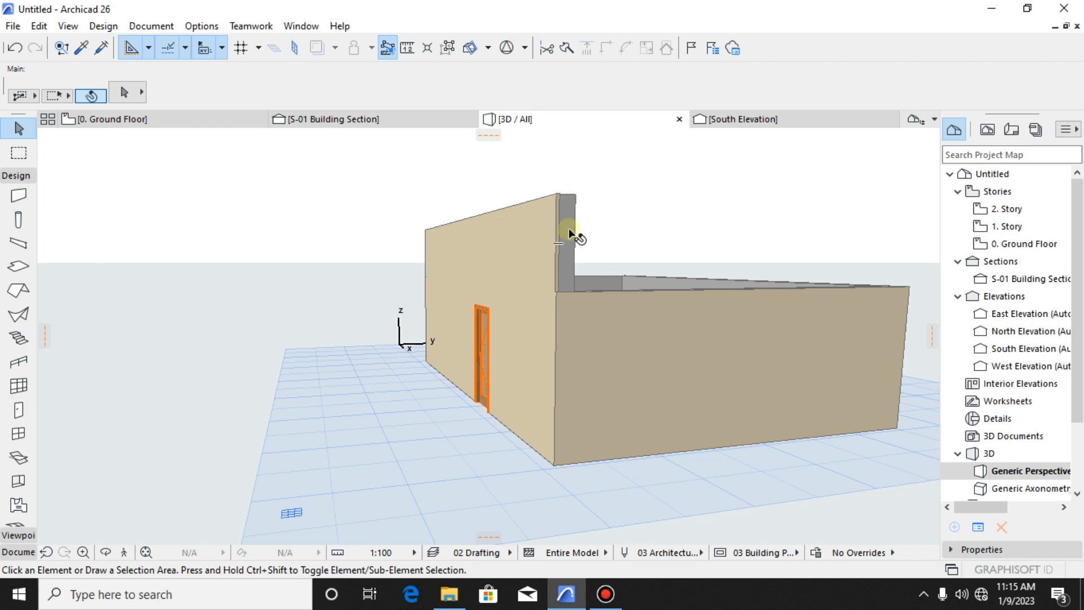
shift+middle_drag(568, 228, 515, 215)
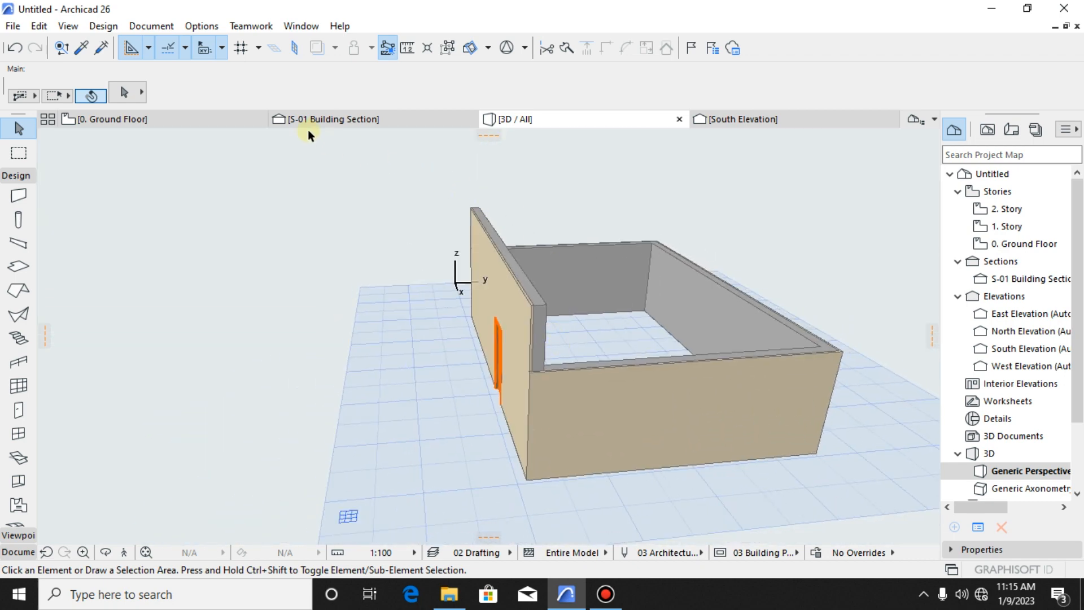
scroll(362, 205, down, 2)
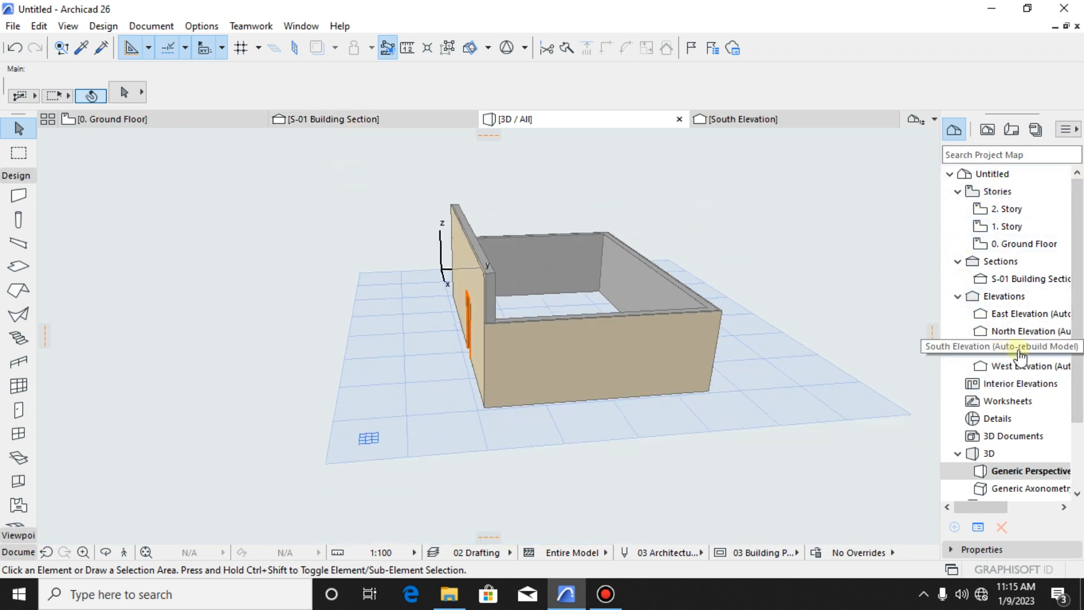
- Open the East Elevation and compare the door wall with the side wall by selecting each, leaving both deselected
double_click(1002, 315)
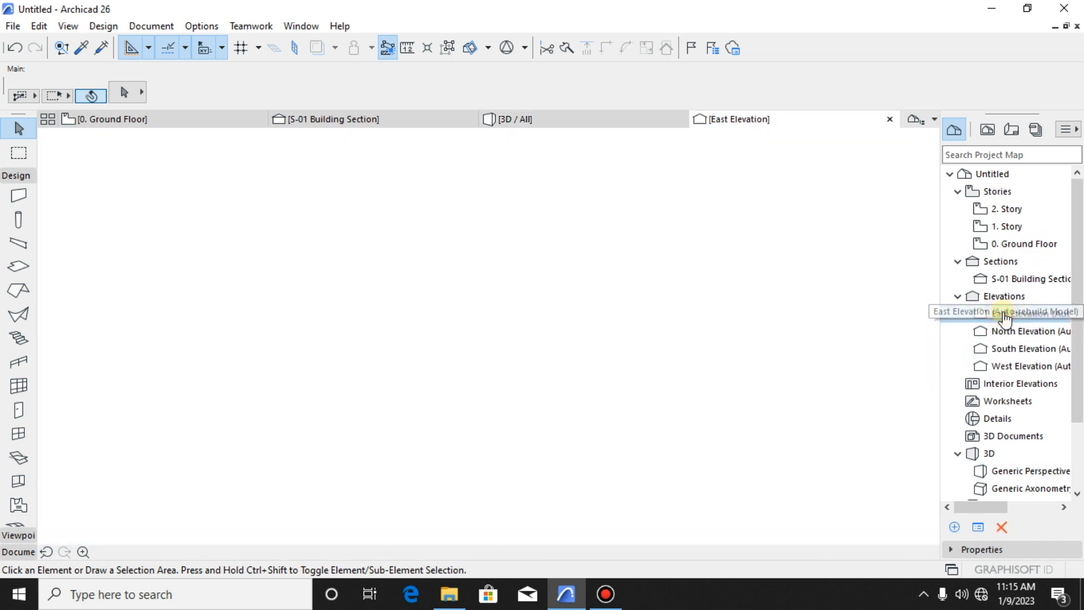
scroll(300, 366, up, 8)
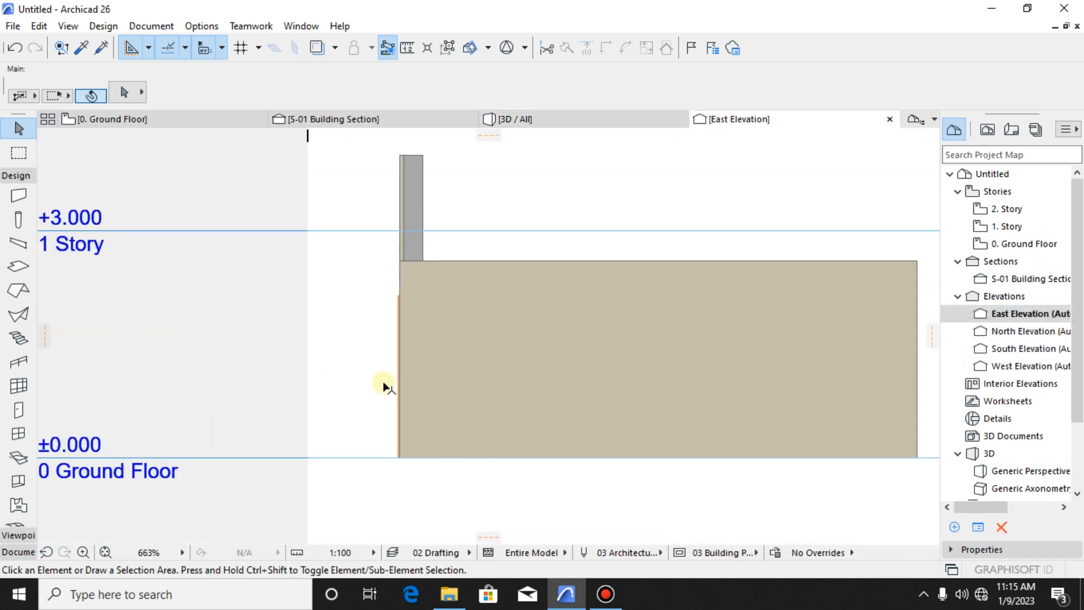
scroll(383, 381, down, 3)
middle_drag(382, 379, 408, 329)
scroll(432, 334, up, 2)
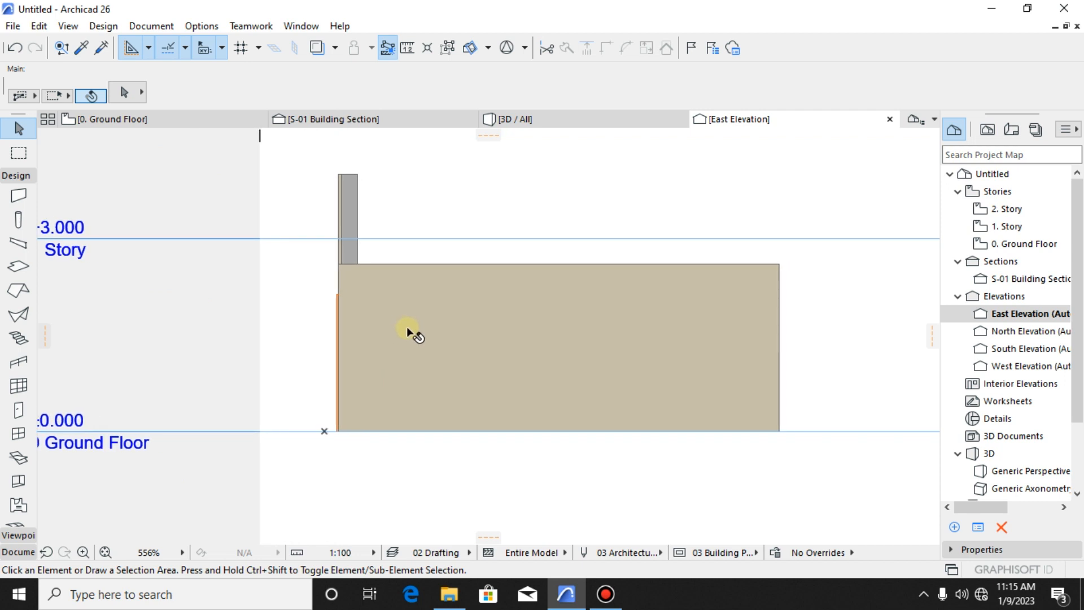
click(356, 213)
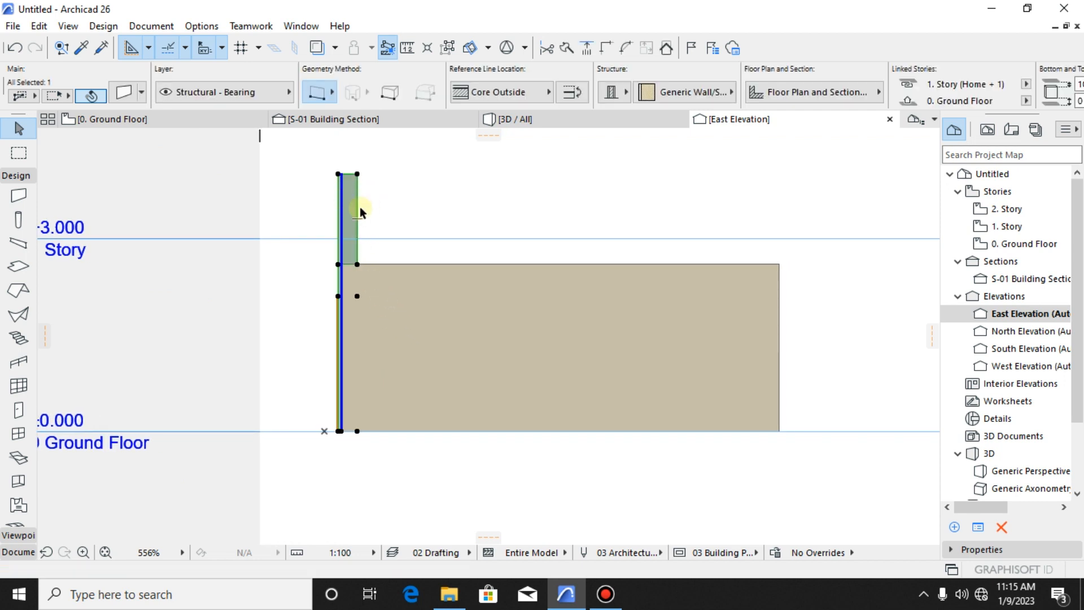
click(528, 384)
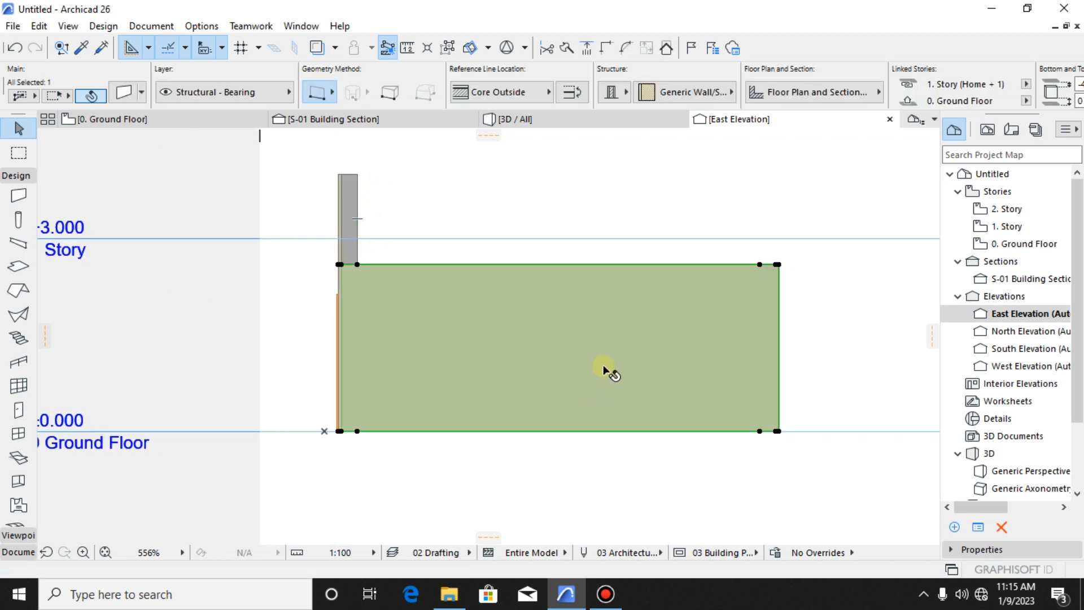
key(Escape)
click(351, 218)
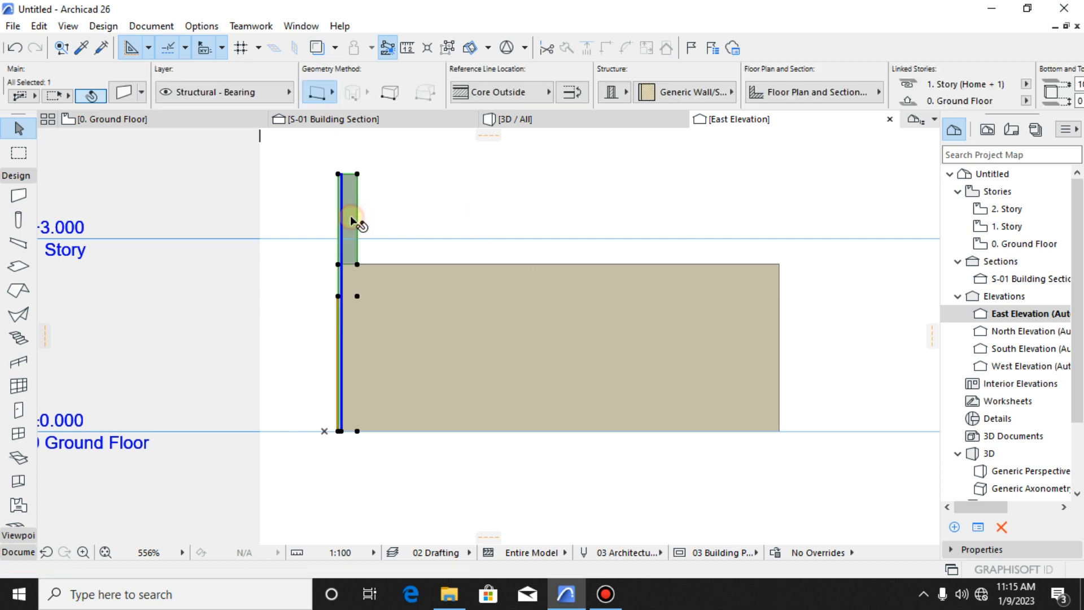
click(368, 227)
click(351, 226)
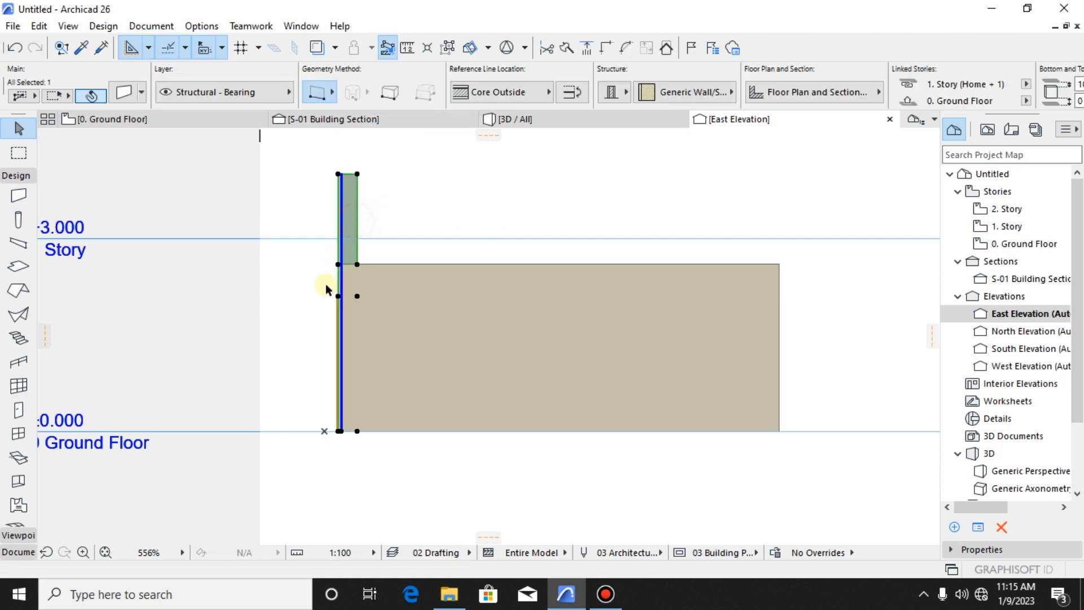
click(306, 314)
middle_drag(302, 325, 331, 353)
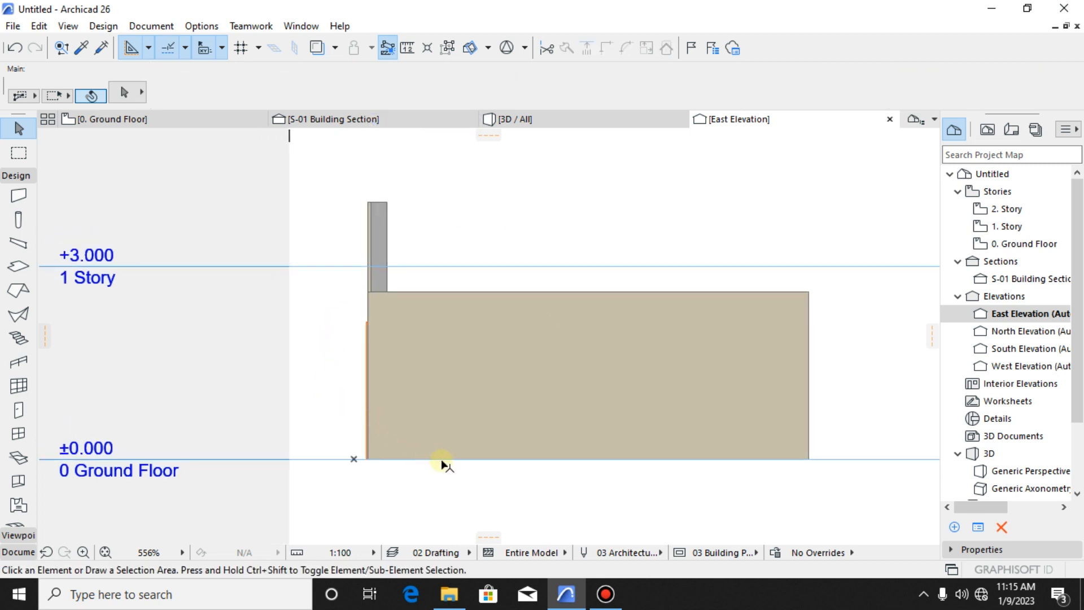
- Measure the door wall's full height from the ground floor line to its top edge in the East Elevation
key(m)
scroll(406, 476, up, 2)
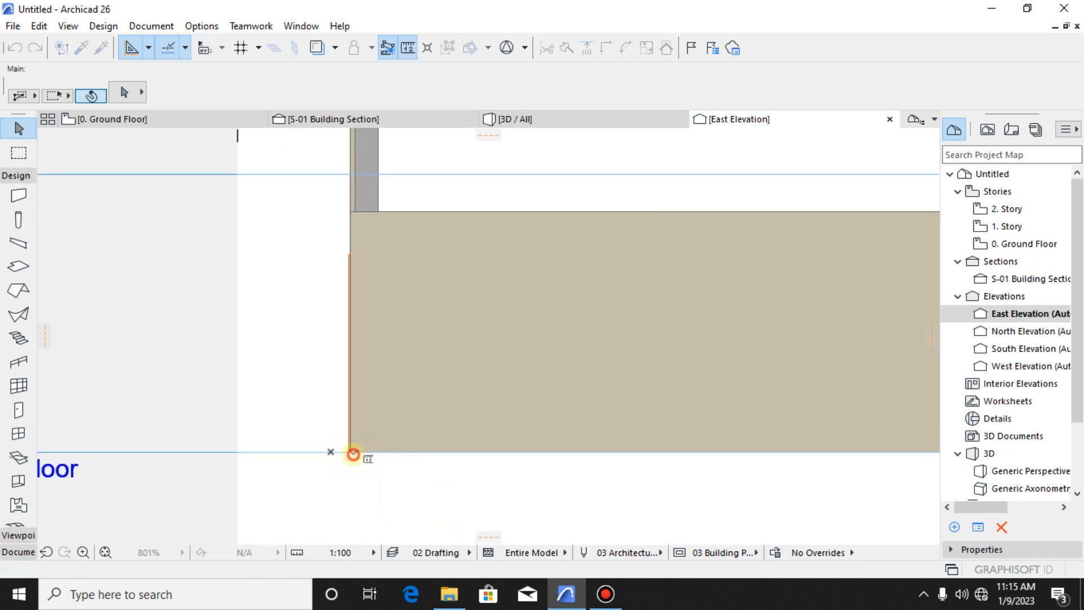
click(353, 454)
scroll(370, 254, down, 3)
scroll(366, 182, up, 3)
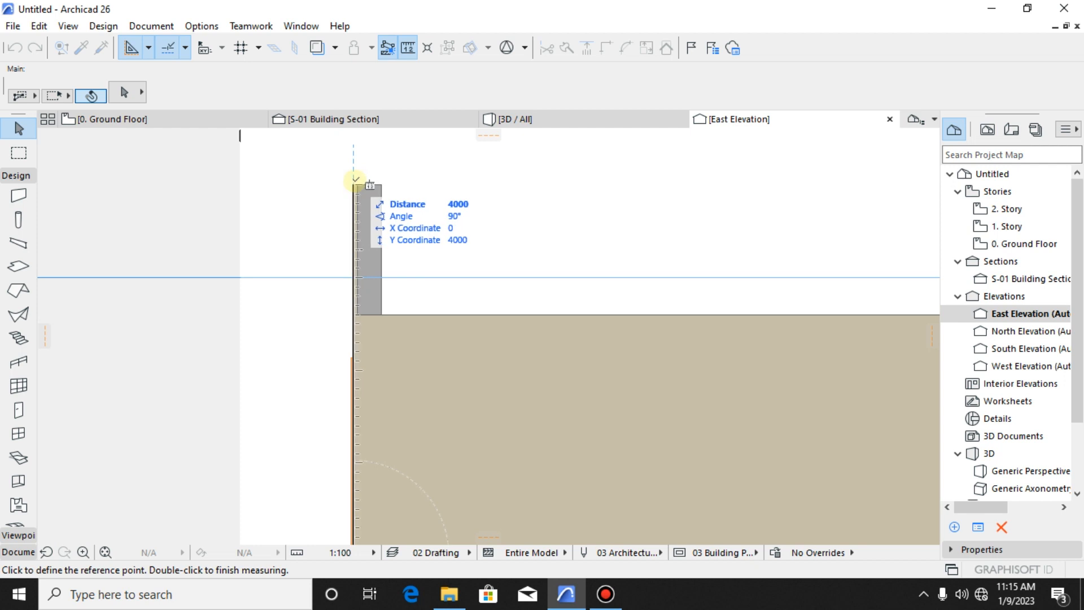
double_click(357, 179)
scroll(418, 287, down, 3)
- Measure the side wall's height in the East Elevation and check the walls against the story level lines
key(m)
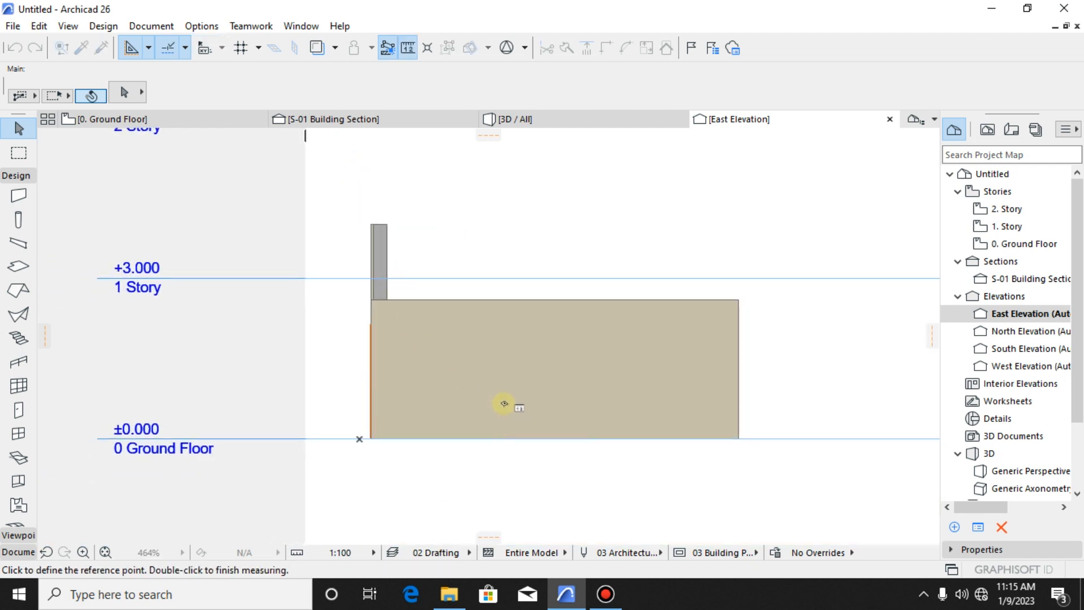
scroll(505, 425, up, 2)
click(518, 454)
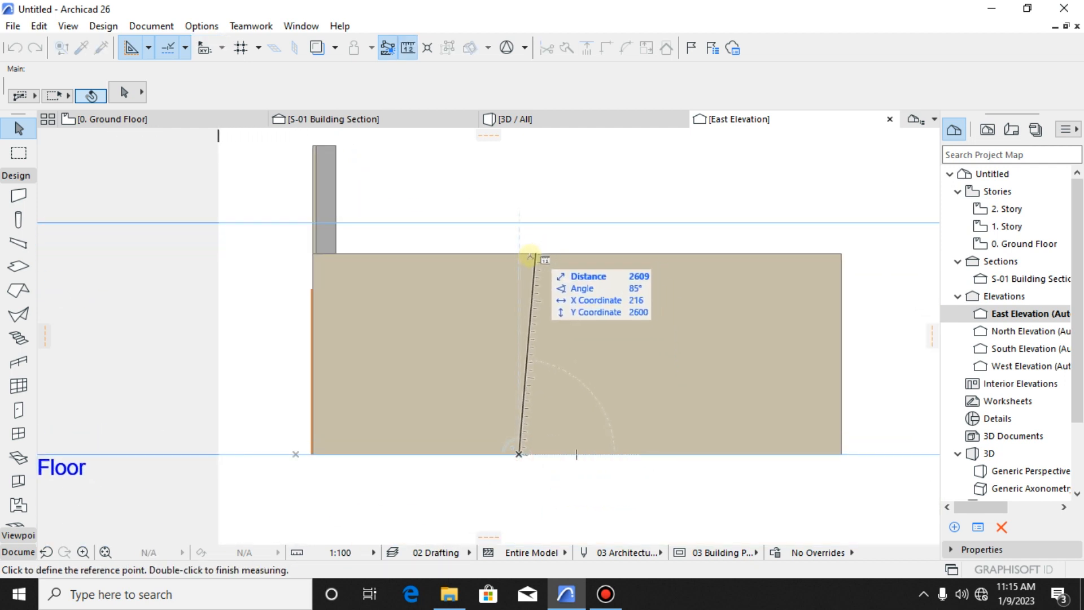
double_click(518, 257)
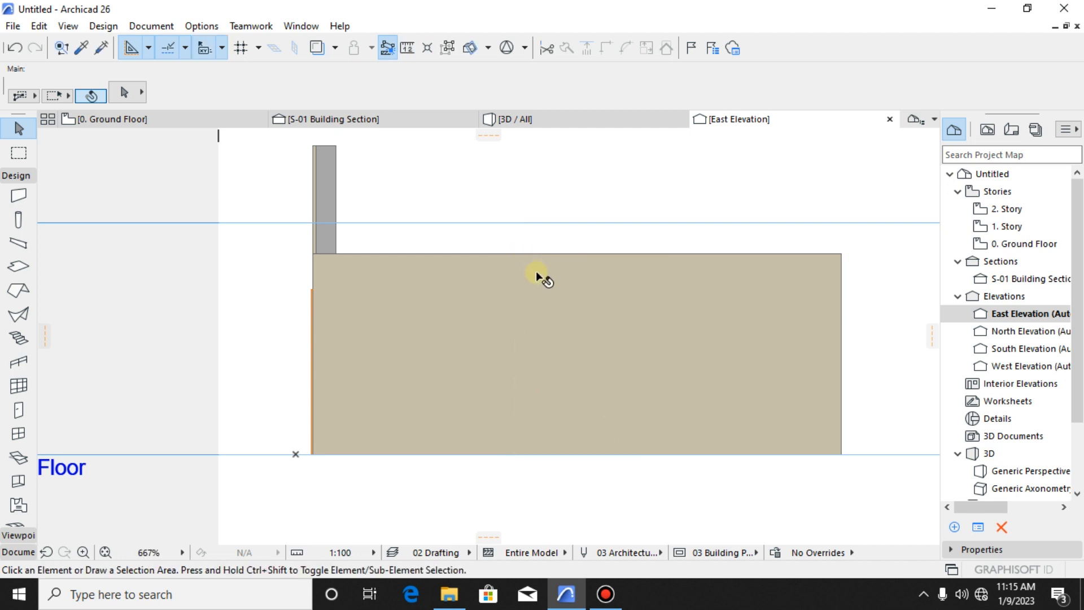
scroll(536, 271, down, 3)
scroll(375, 283, up, 4)
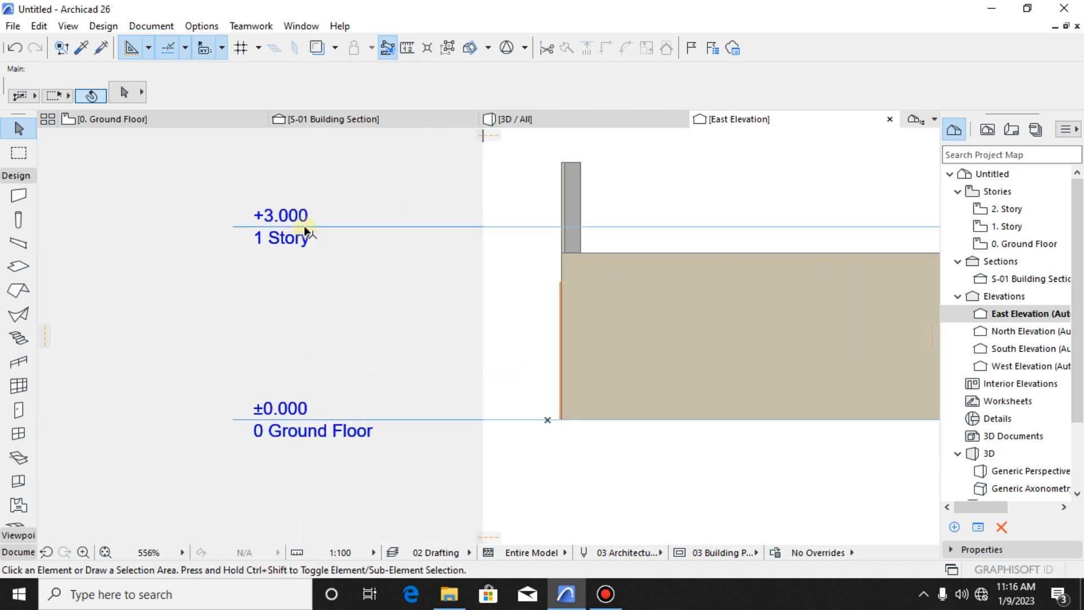
scroll(307, 229, down, 3)
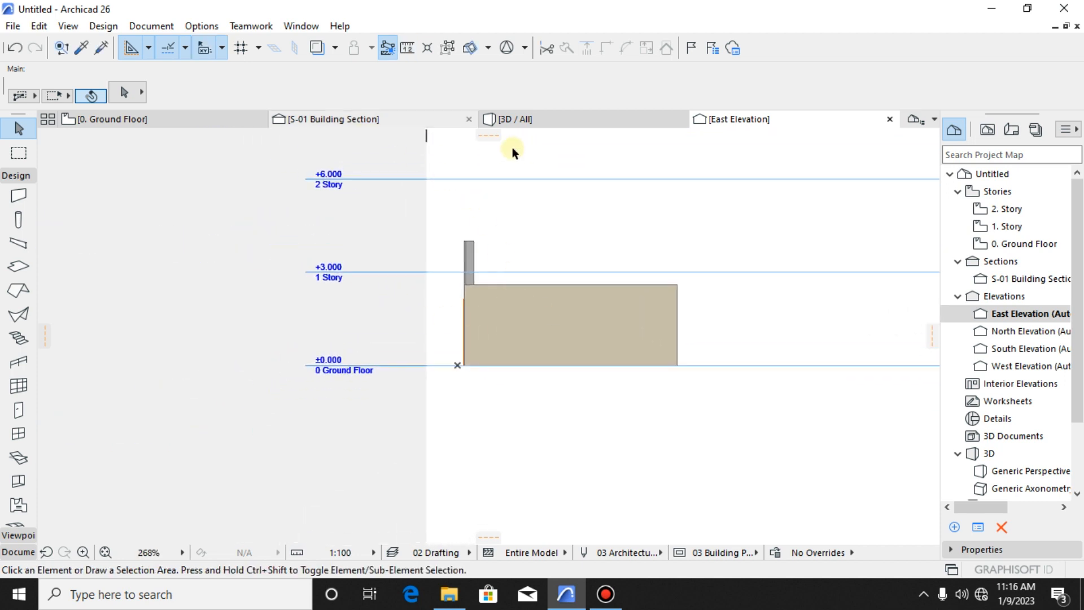
- View the enclosure in 3D from the corner beside the door wall and from above
click(539, 122)
drag(562, 327, 419, 271)
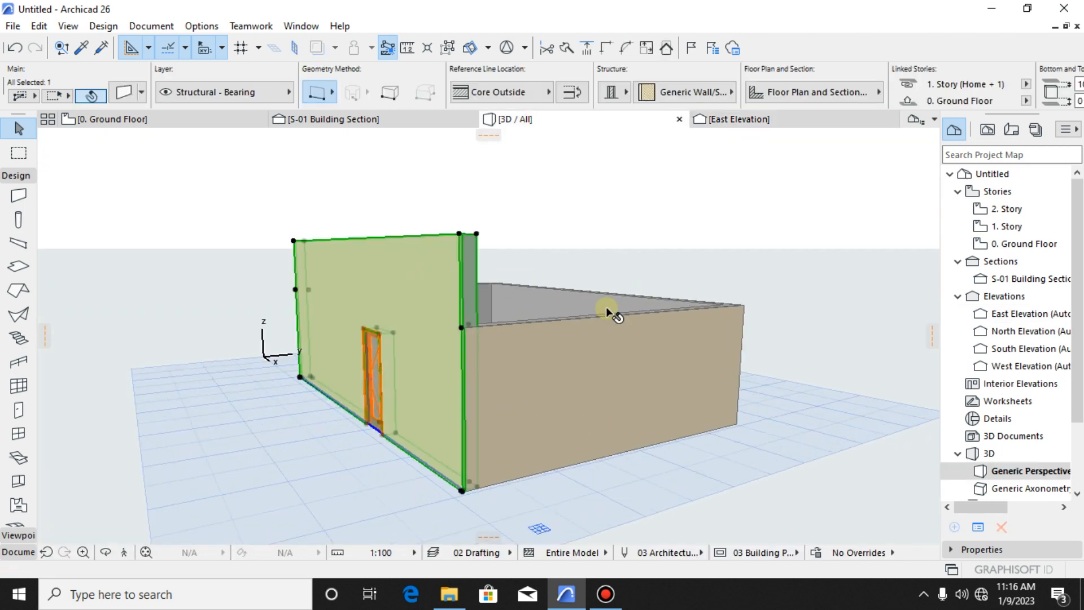
drag(610, 307, 496, 305)
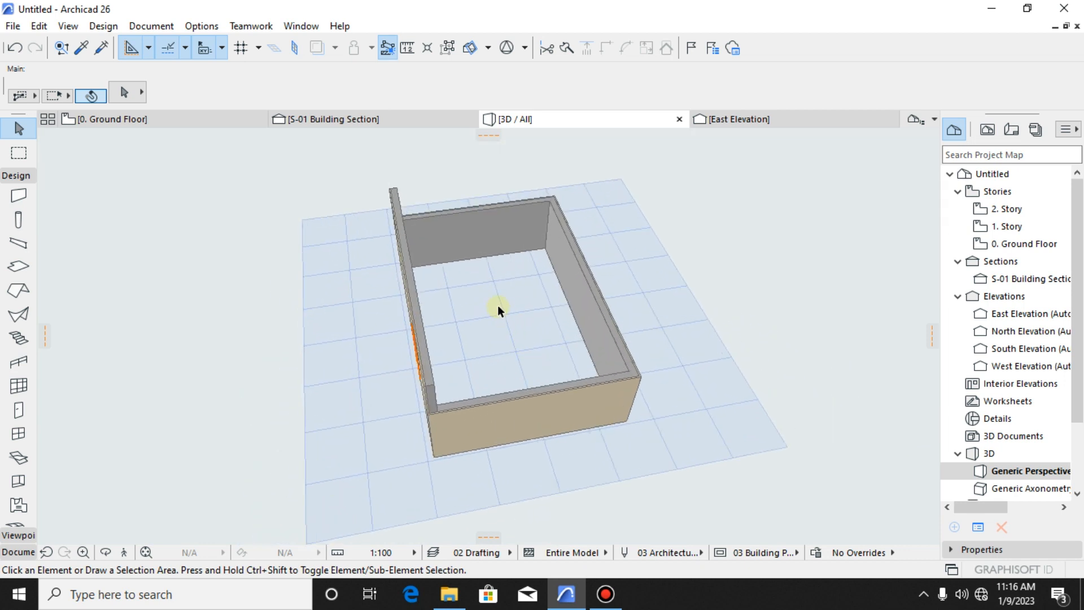
- Open the 1. Story floor plan and select the door wall's outline shown there to inspect it
right_click(170, 123)
click(206, 195)
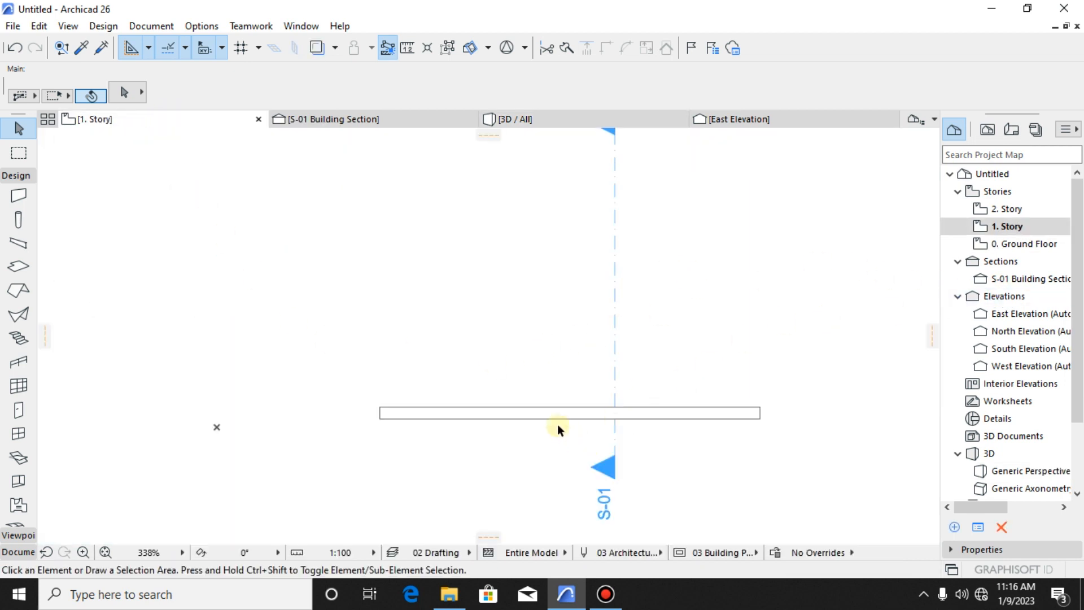
scroll(557, 425, up, 2)
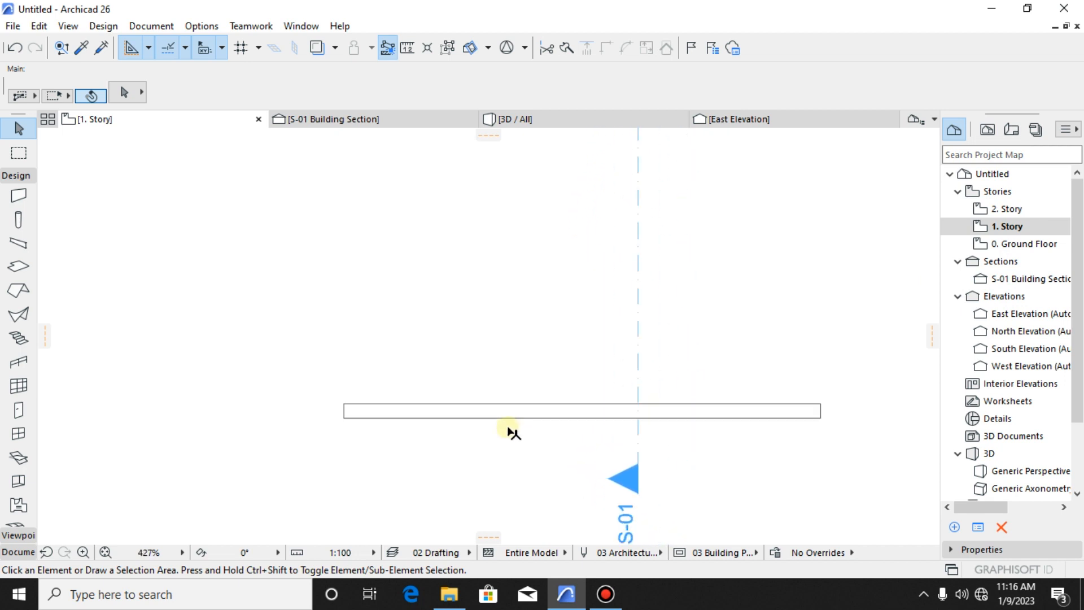
scroll(512, 433, down, 2)
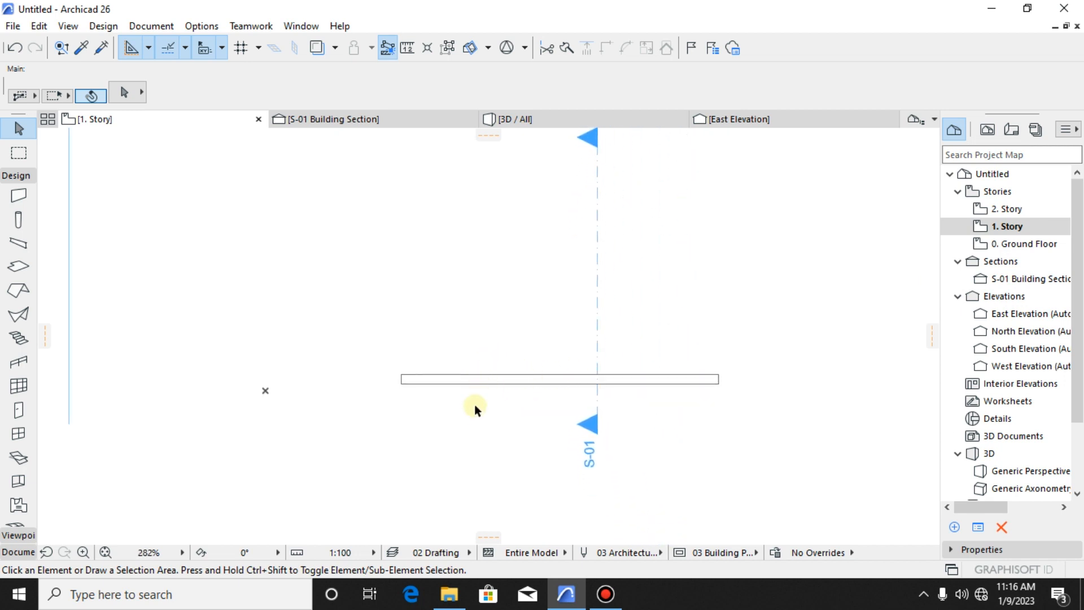
scroll(527, 404, up, 1)
scroll(565, 380, up, 1)
click(569, 375)
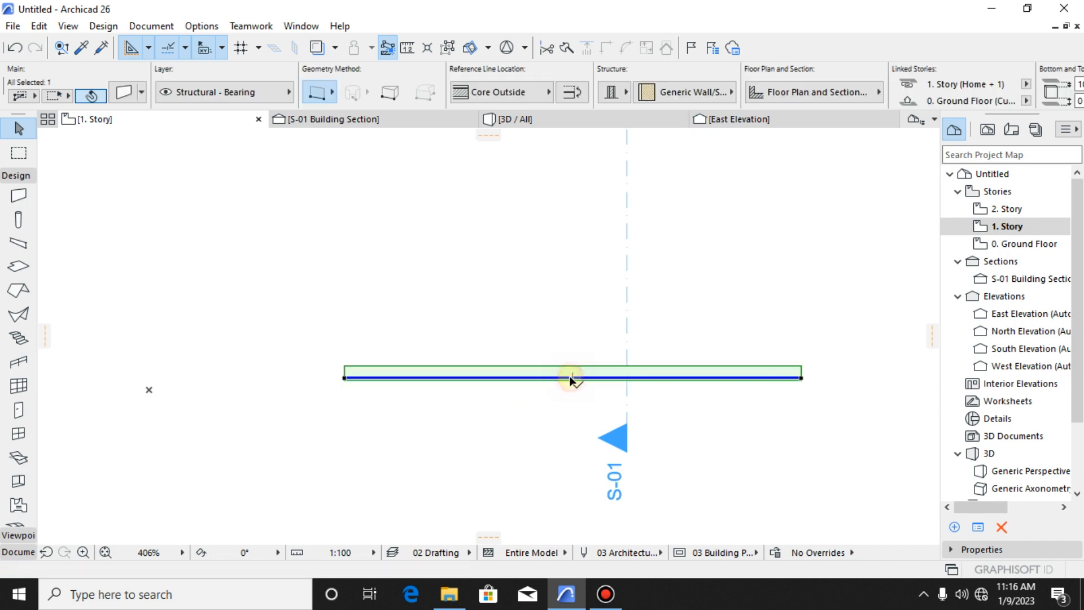
scroll(582, 468, down, 3)
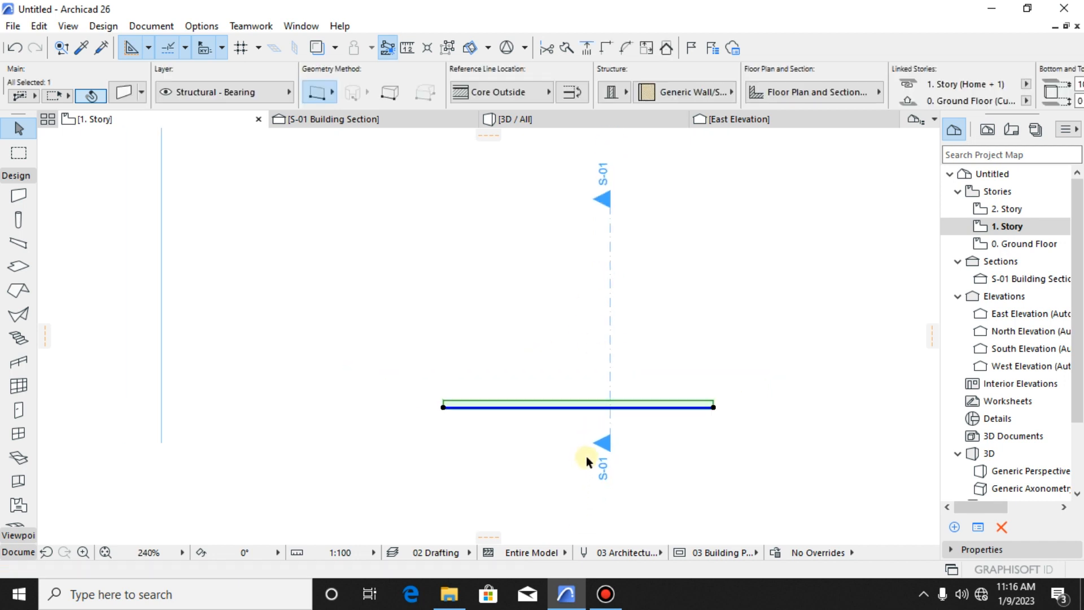
- Examine the door wall's outline on the 1. Story floor plan up close and clear its selection
scroll(547, 448, up, 1)
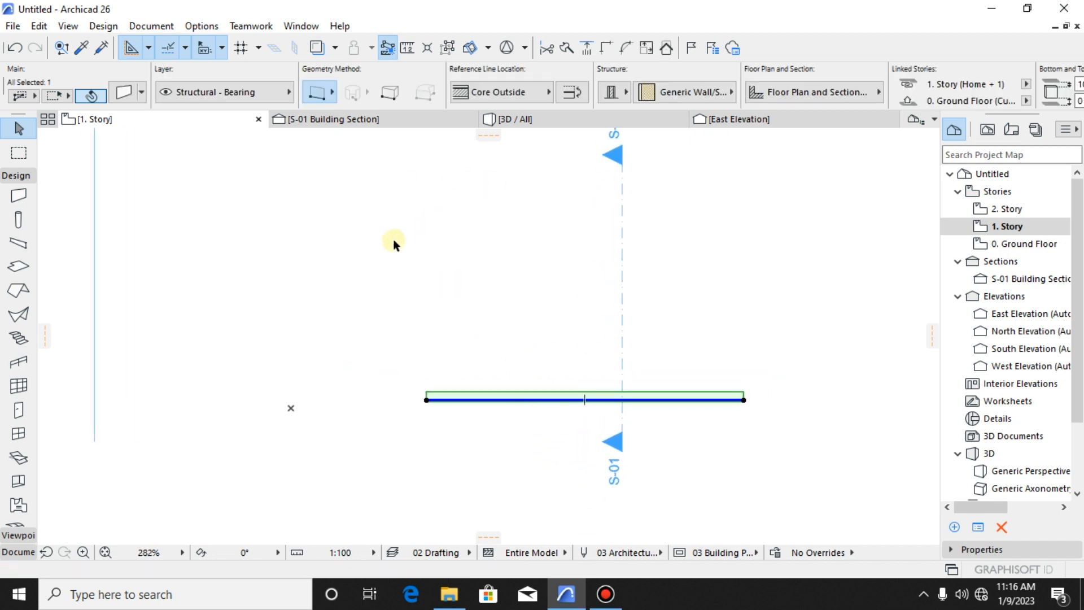
scroll(536, 452, up, 3)
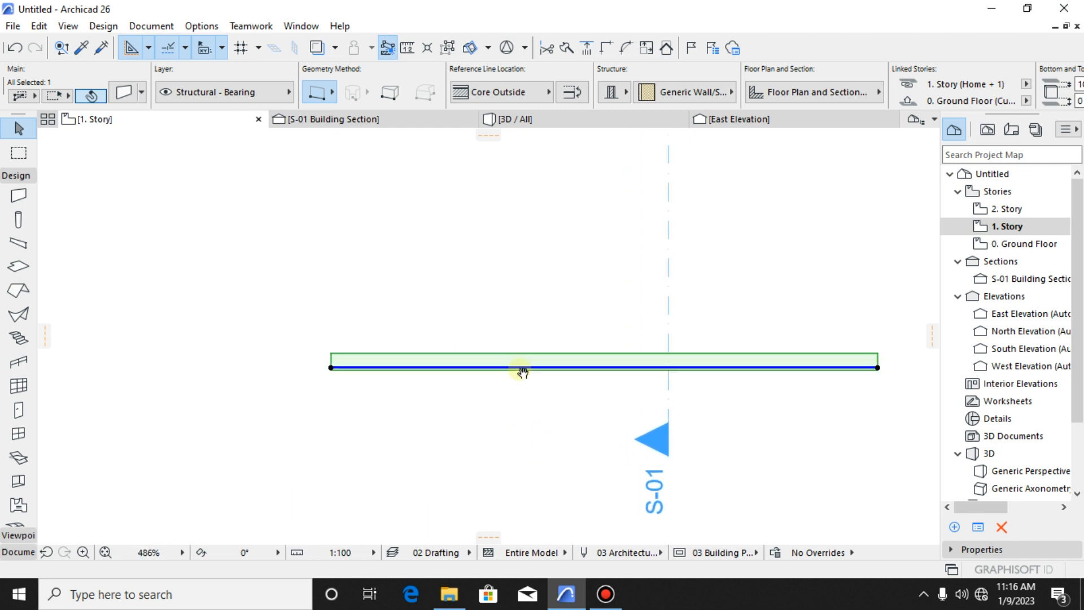
click(440, 388)
scroll(434, 387, down, 3)
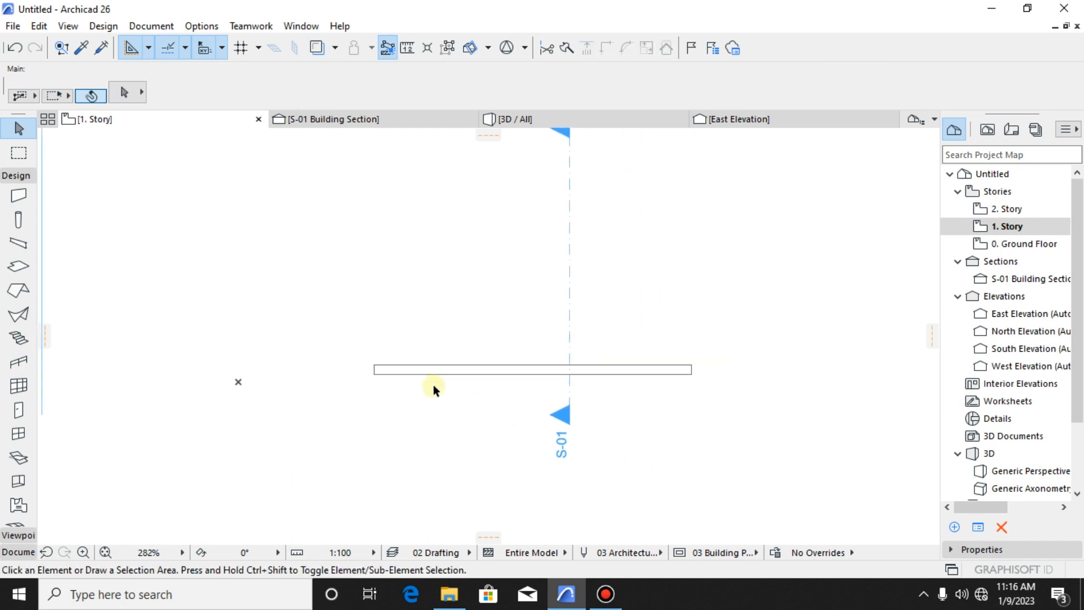
scroll(412, 374, up, 1)
scroll(425, 385, down, 3)
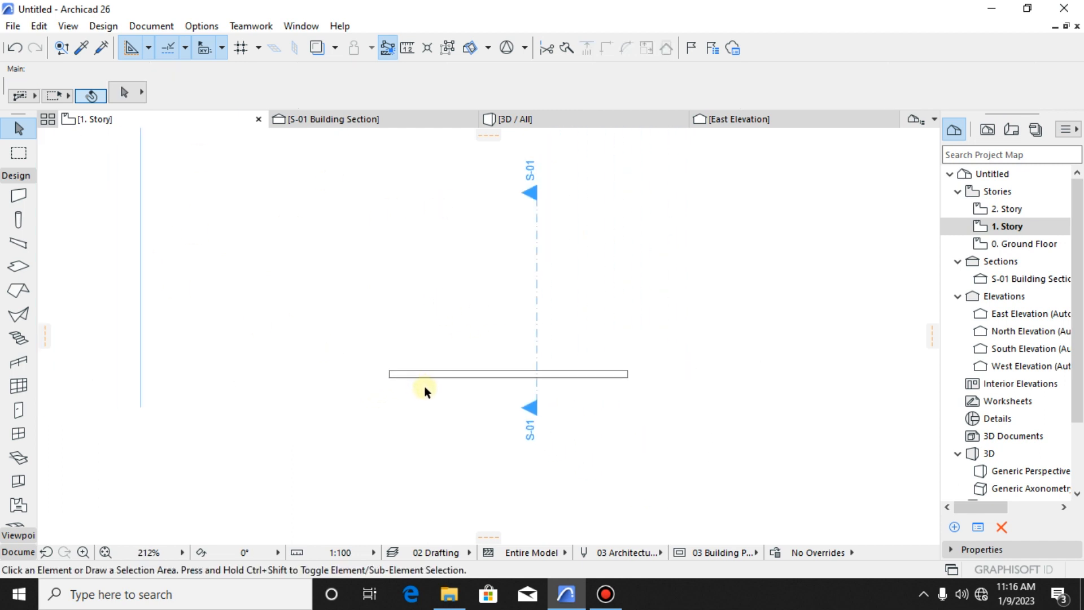
scroll(405, 362, up, 2)
- View the 0. Ground Floor plan for comparison and return to the 1. Story plan
right_click(107, 126)
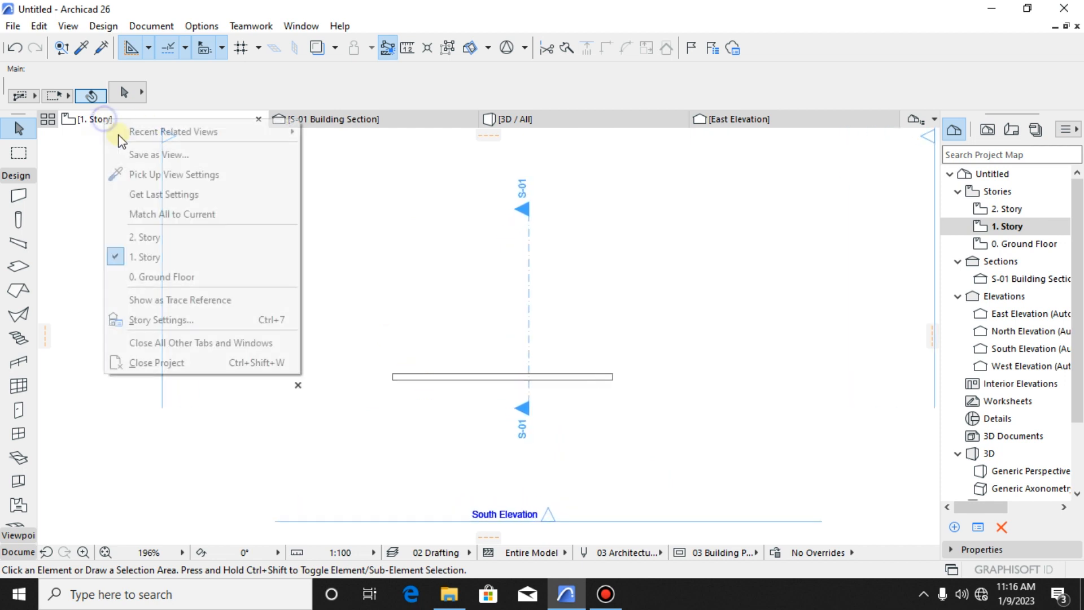
click(171, 277)
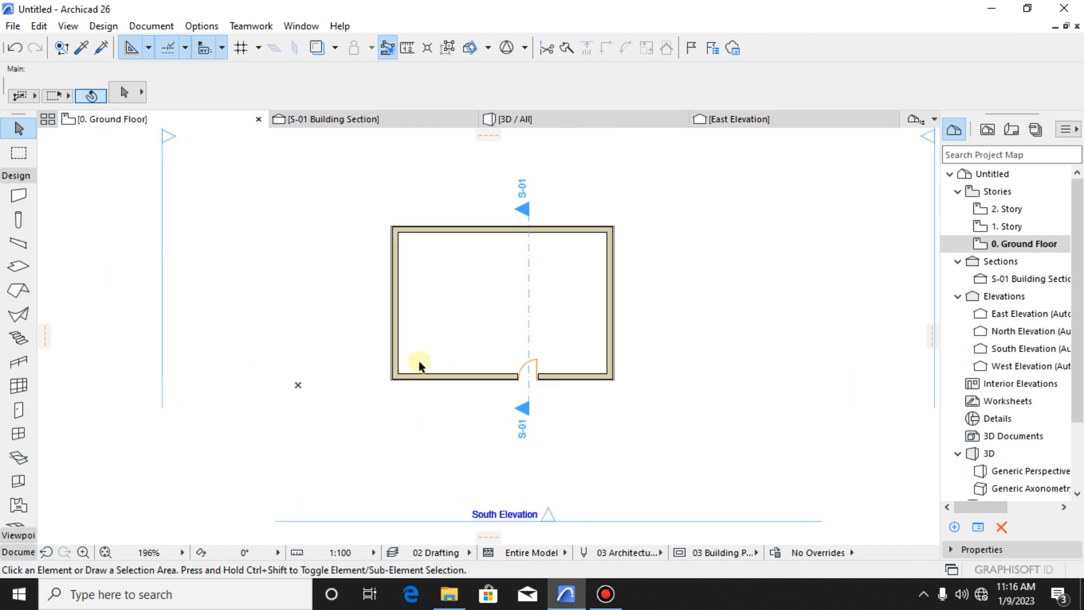
right_click(116, 124)
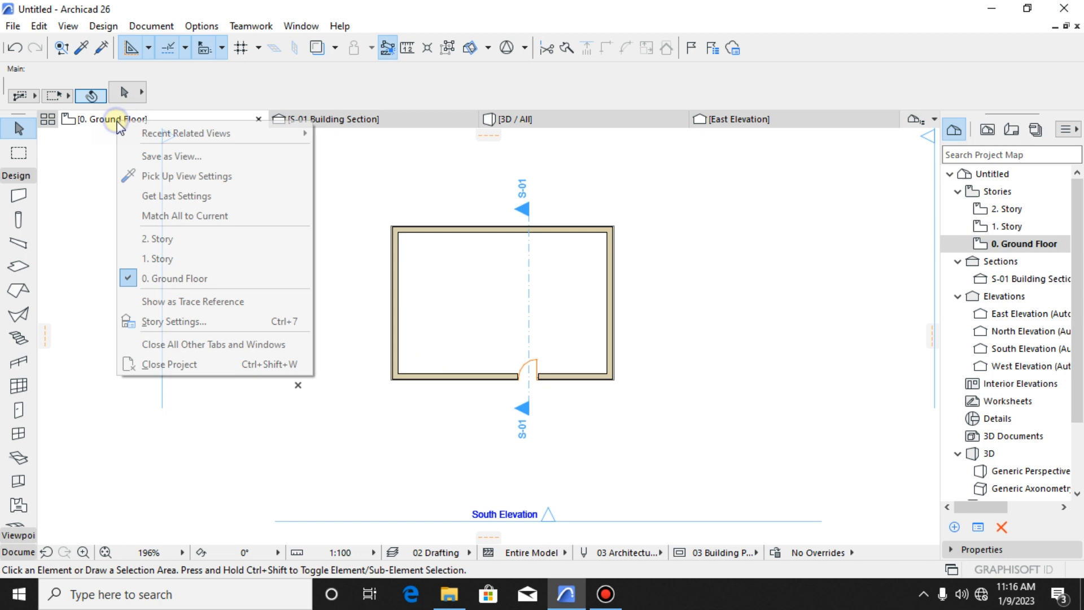
click(173, 263)
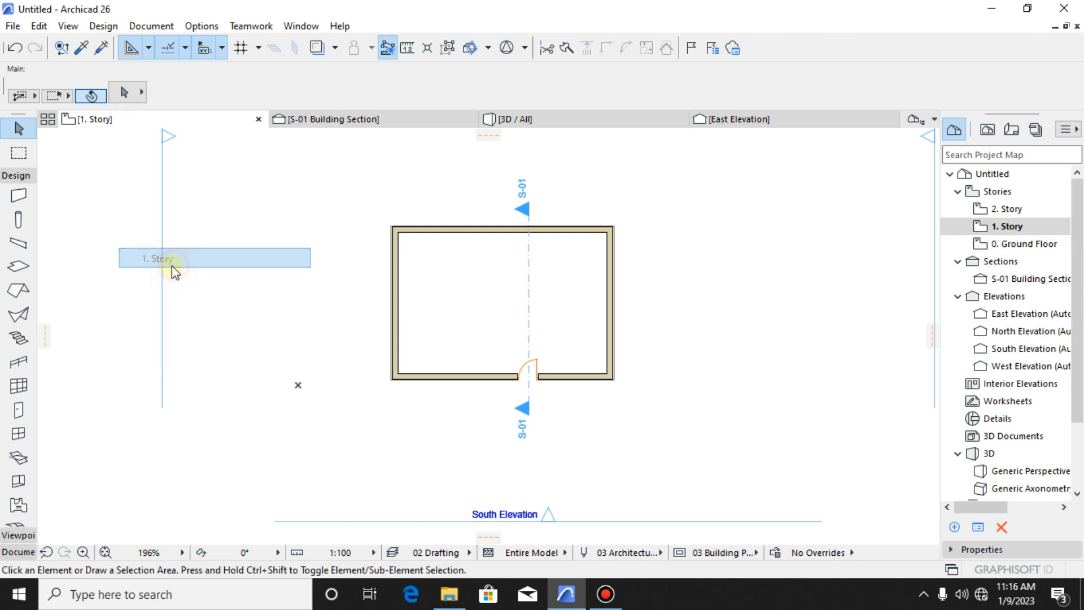
- Reselect the door wall's outline on the 1. Story plan to inspect its linked stories, and deselect it
click(444, 375)
scroll(503, 359, up, 5)
click(466, 406)
scroll(486, 407, down, 3)
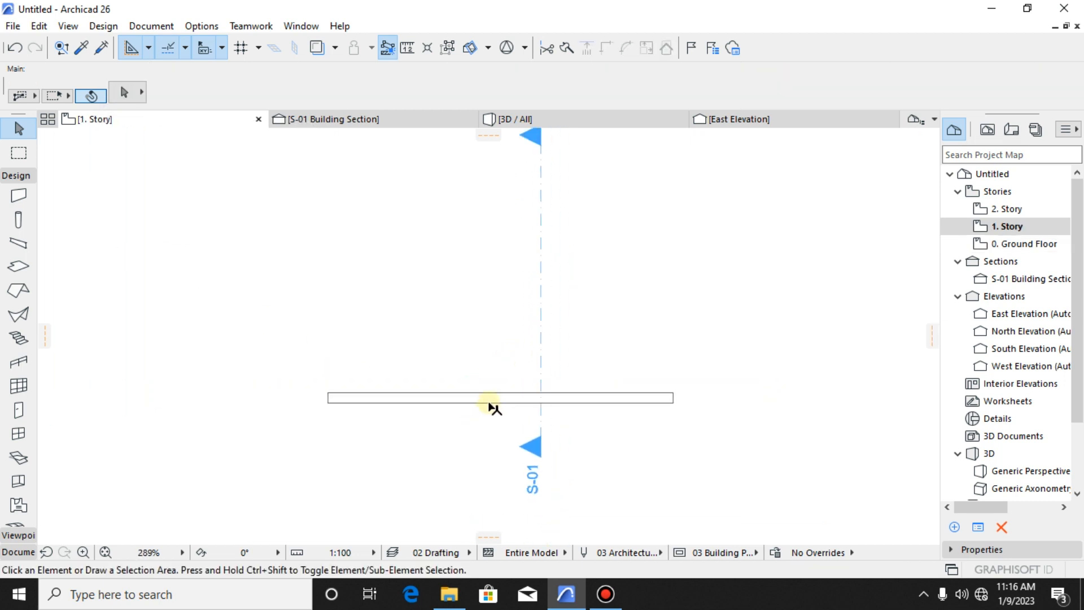
scroll(480, 404, up, 2)
click(484, 394)
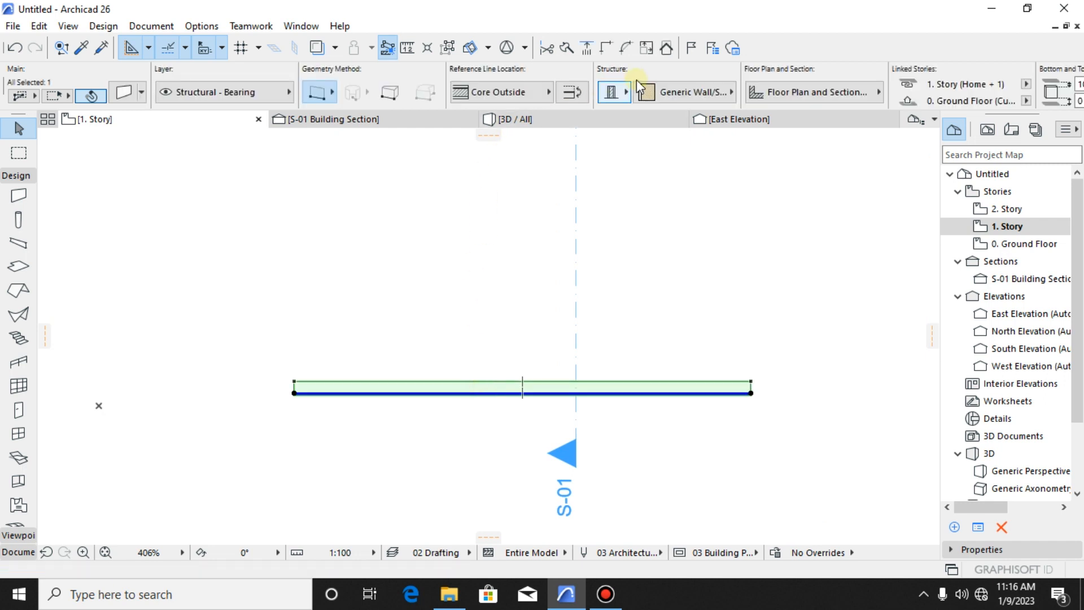
scroll(636, 79, down, 5)
click(709, 338)
scroll(677, 392, down, 3)
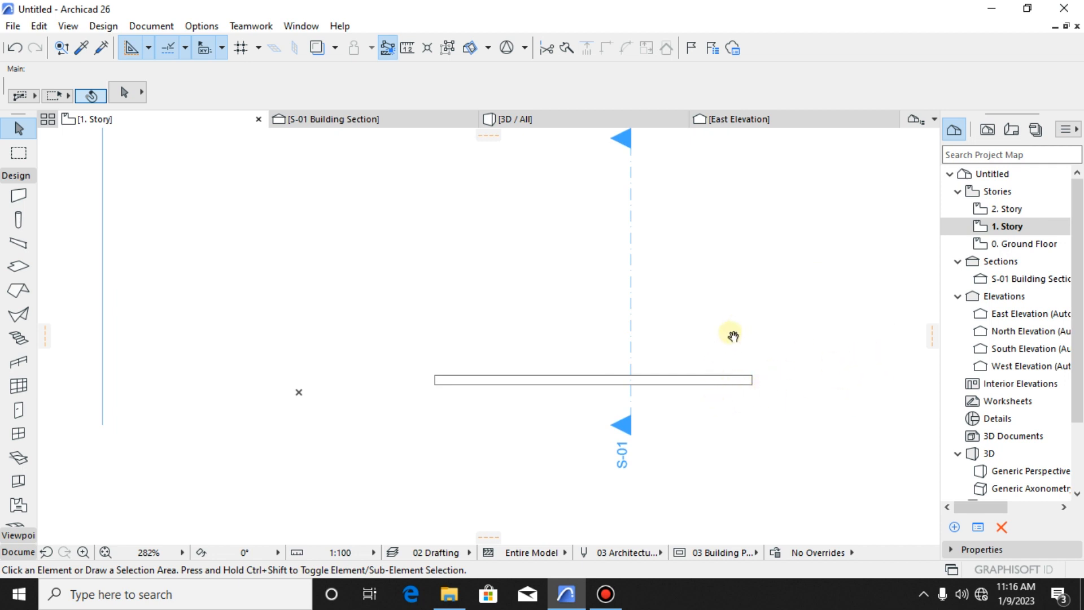
- Show the 0. Ground Floor plan as a trace reference beneath the 1. Story plan
middle_drag(733, 336, 720, 362)
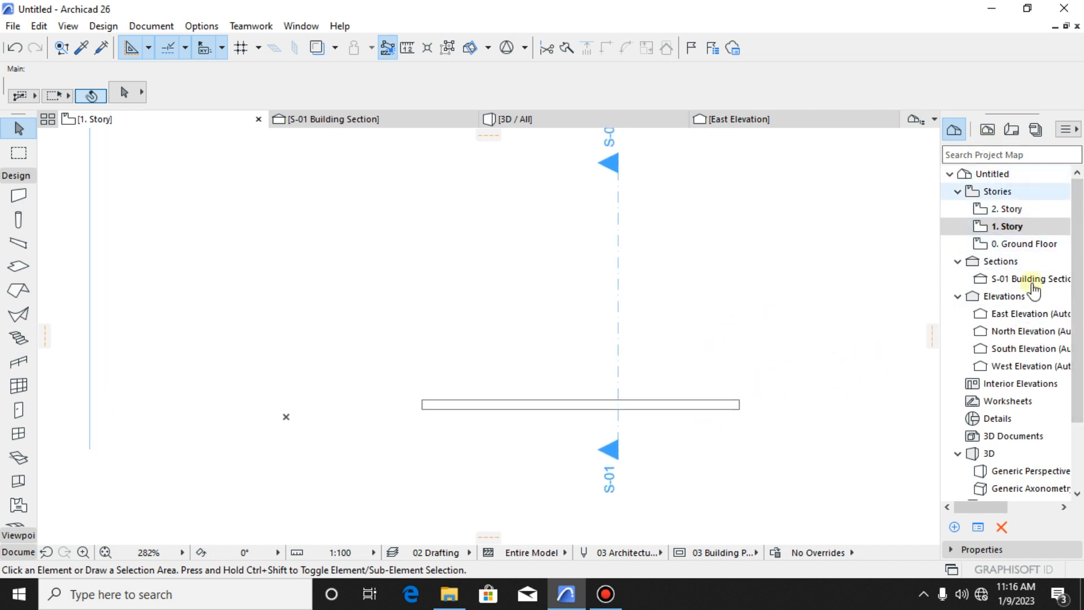
right_click(1018, 251)
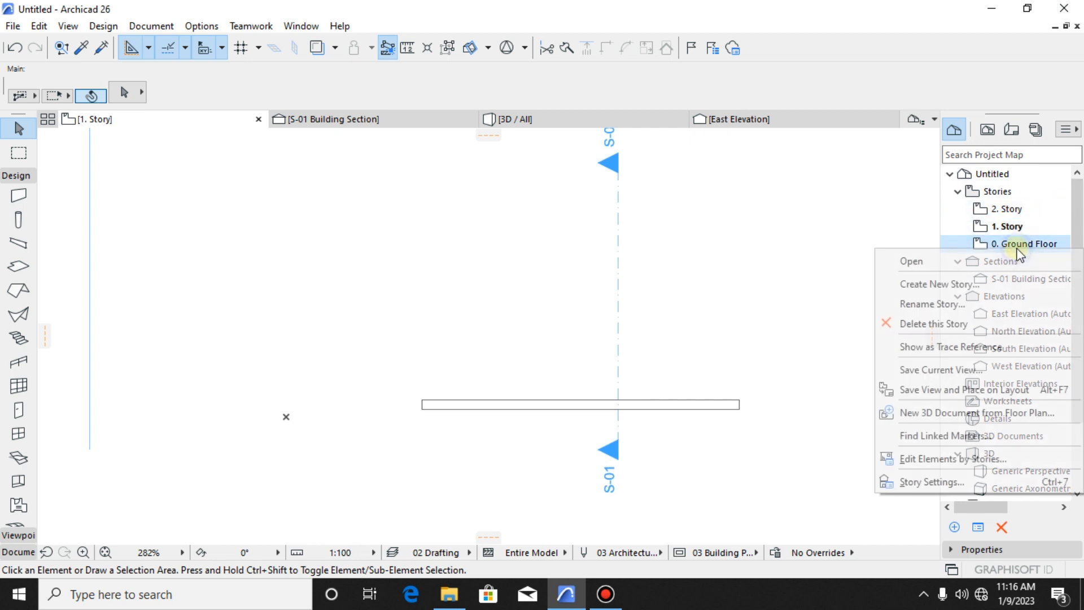
click(952, 352)
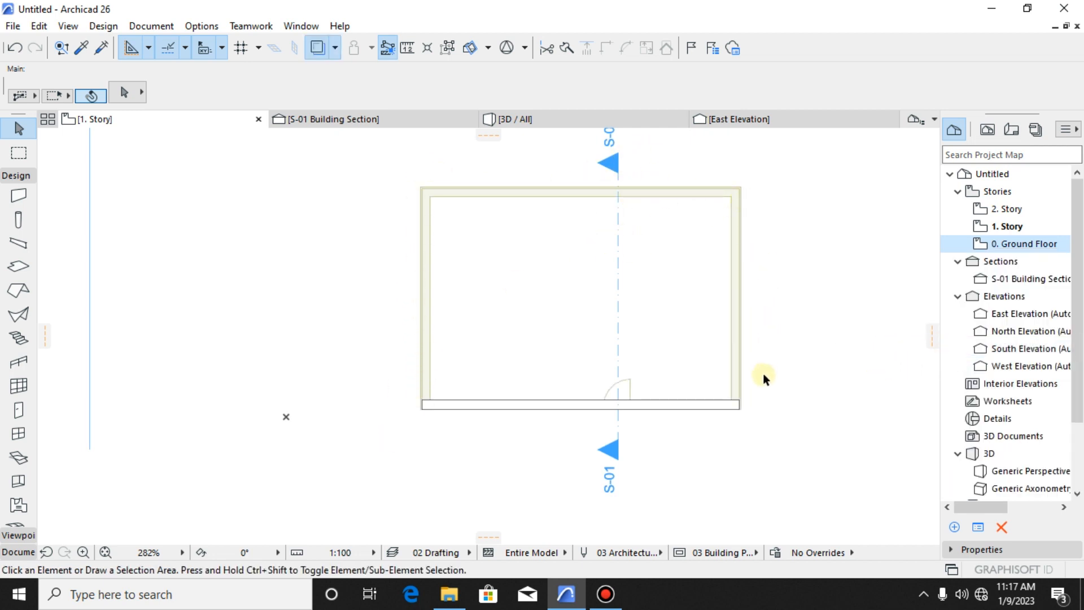
scroll(530, 342, up, 2)
middle_drag(523, 375, 505, 390)
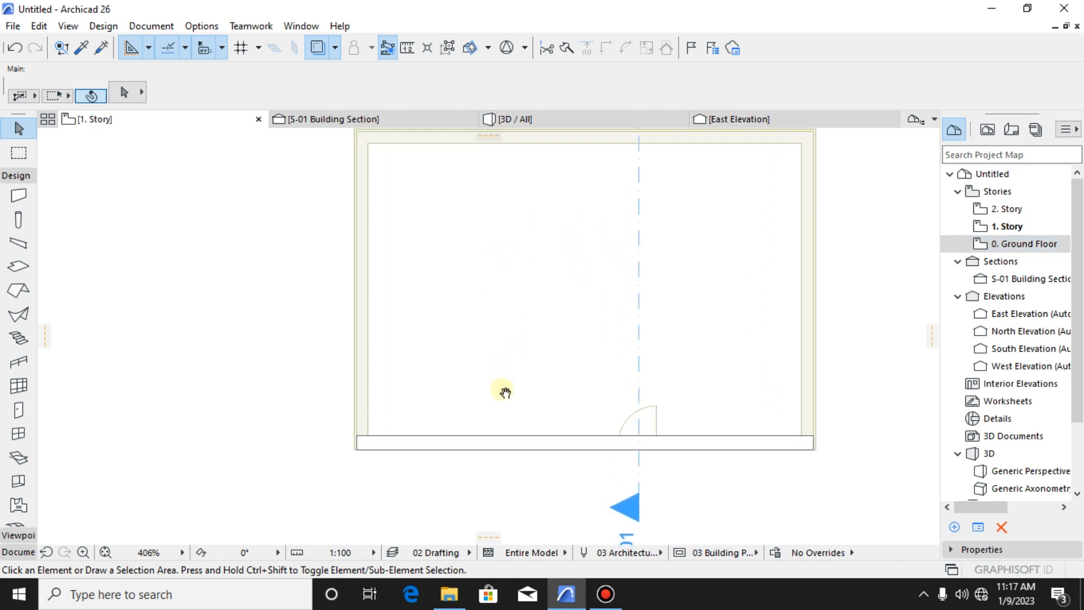
scroll(492, 398, down, 1)
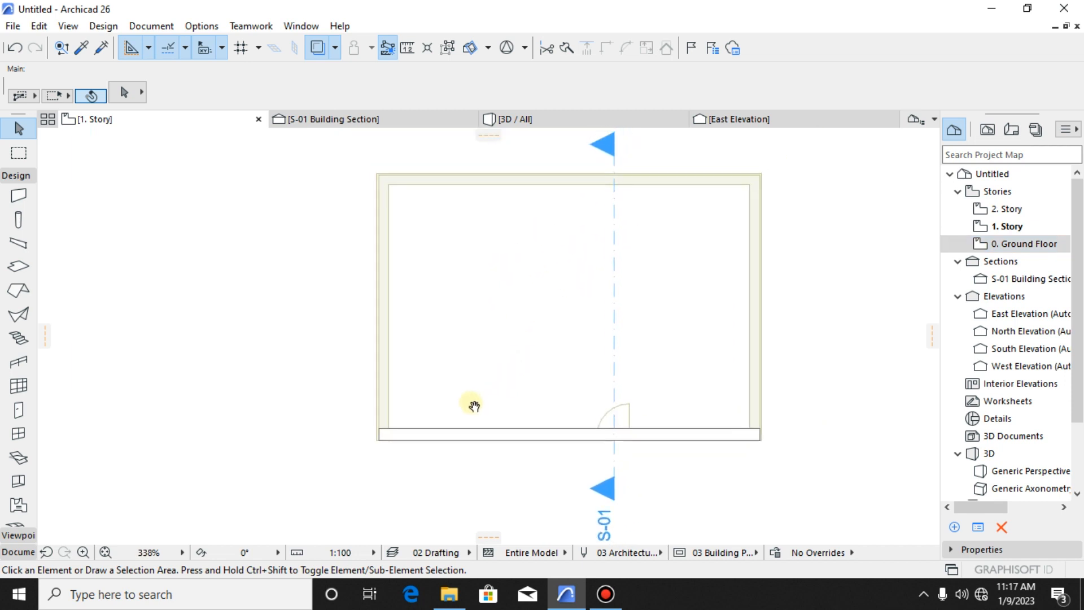
- Activate the Wall tool and review its default geometry and positioning settings without changing them
click(18, 195)
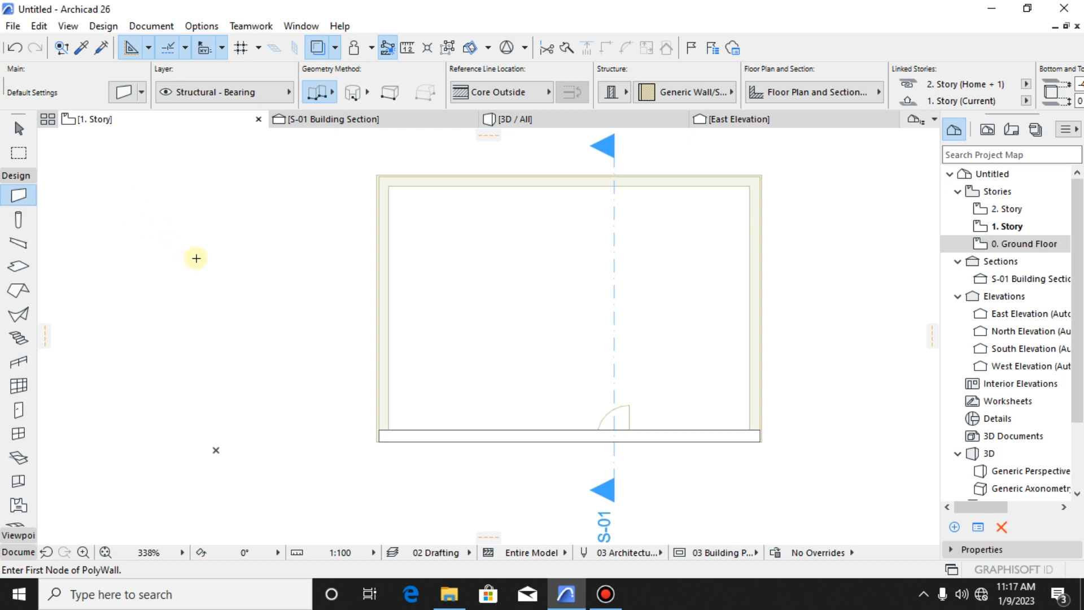
key(ctrl+t)
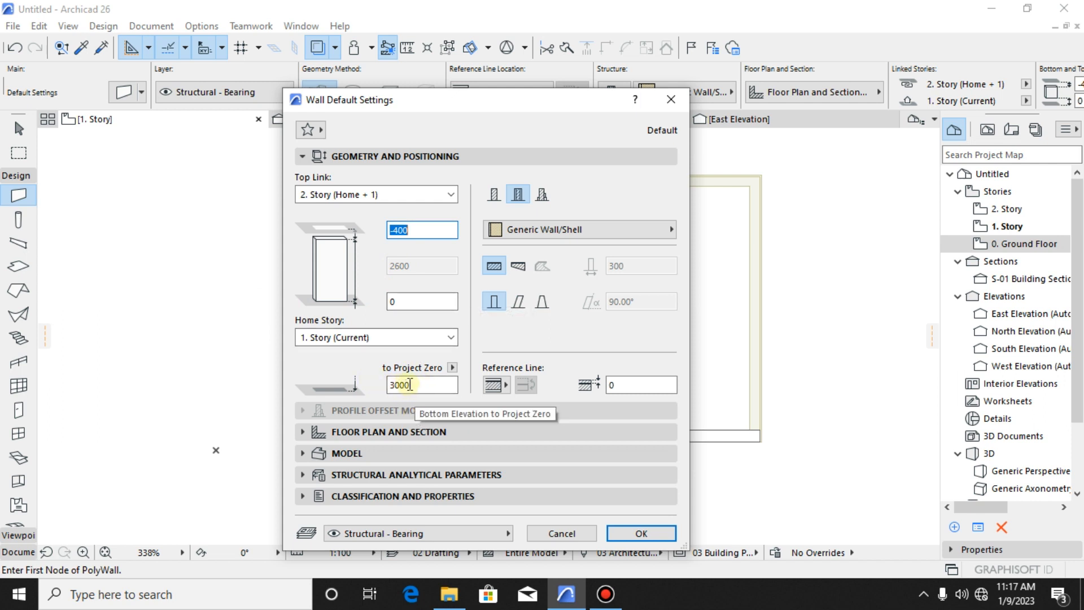
click(562, 533)
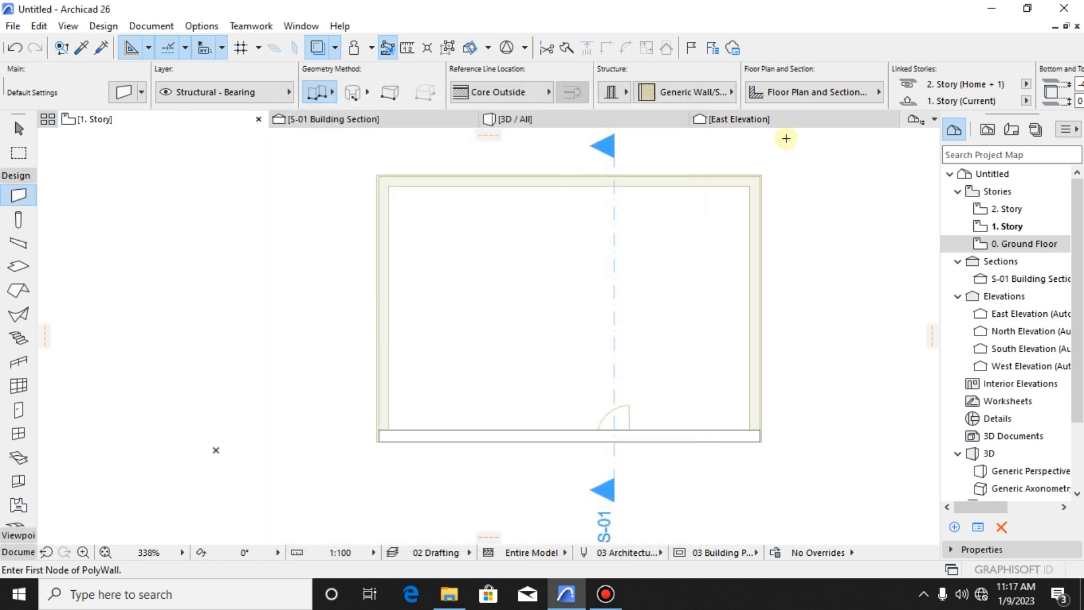
- Check the 1. Story level line against the walls in the East Elevation and return to the 1. Story plan
click(737, 119)
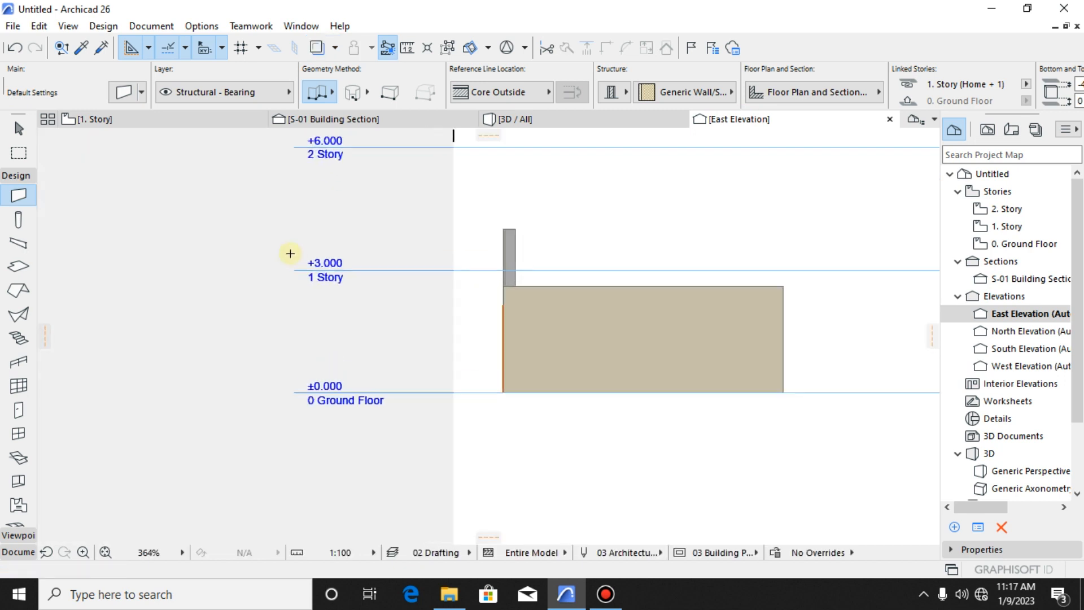
scroll(290, 253, up, 5)
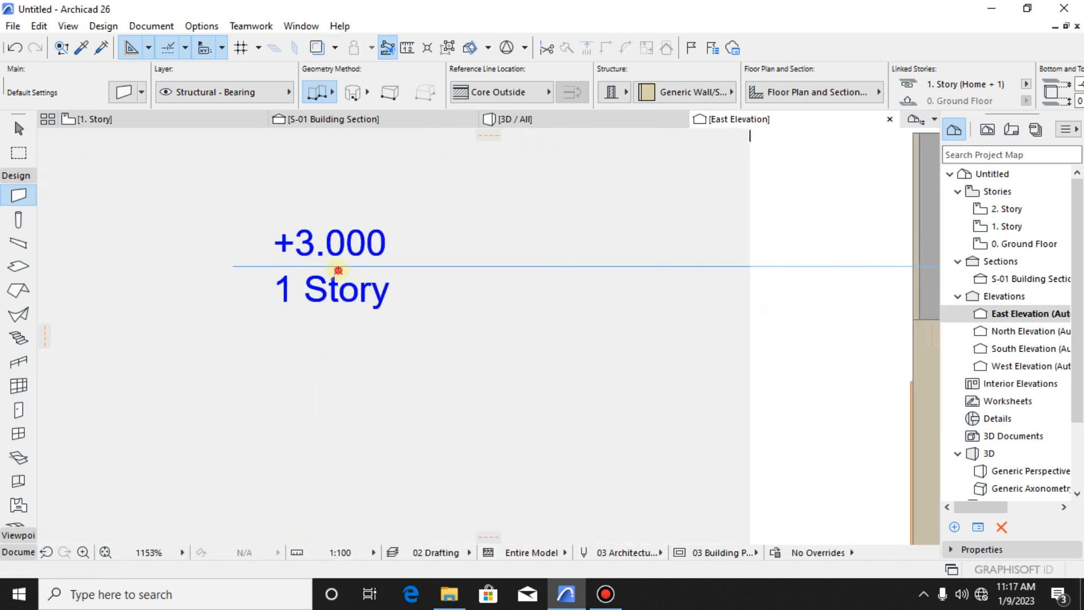
scroll(339, 282, down, 3)
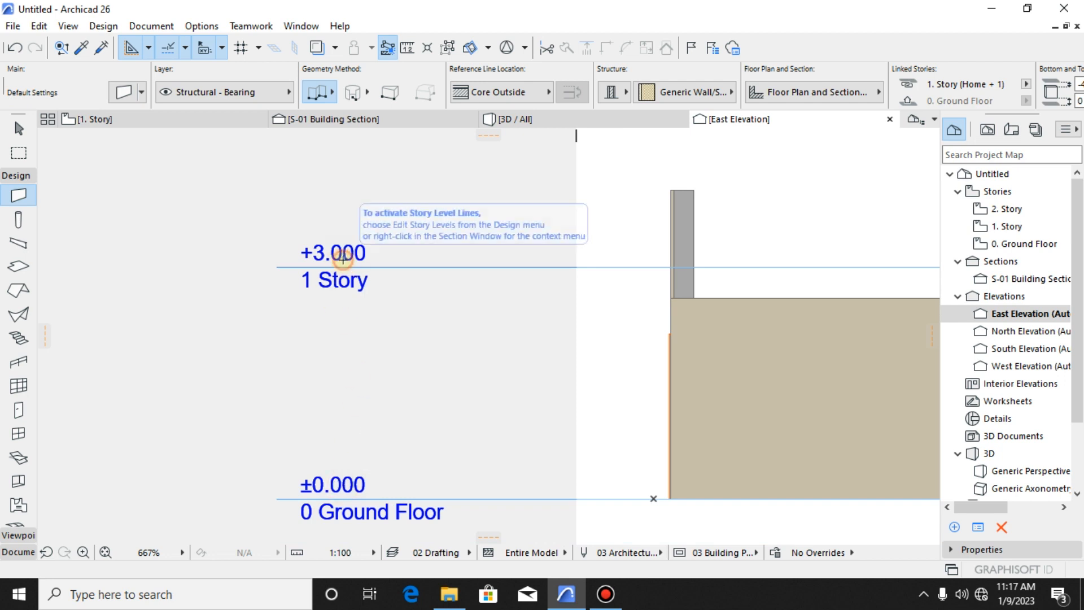
scroll(343, 257, down, 3)
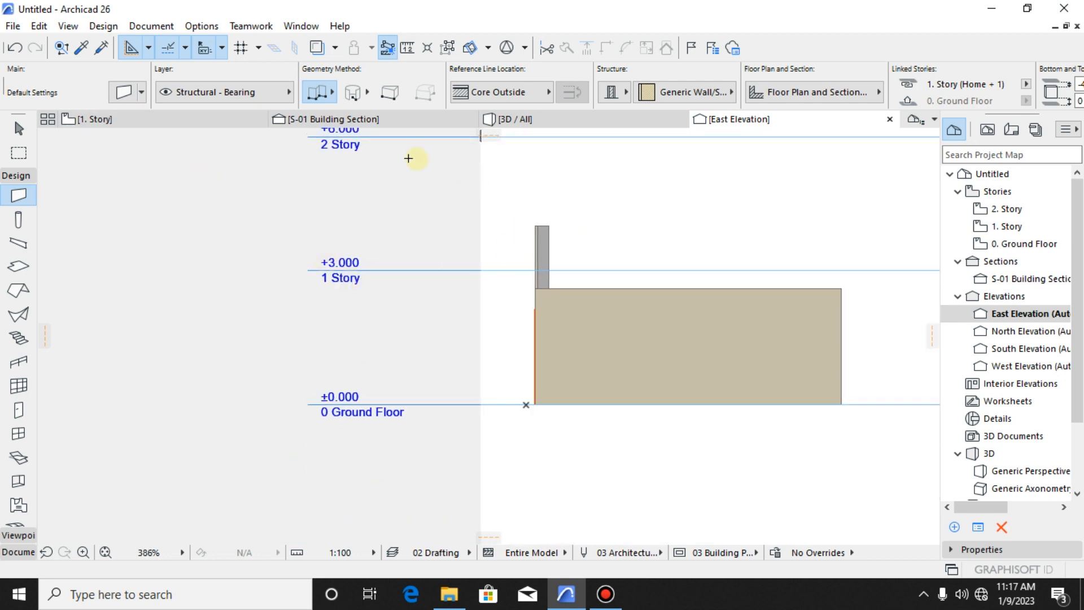
click(146, 128)
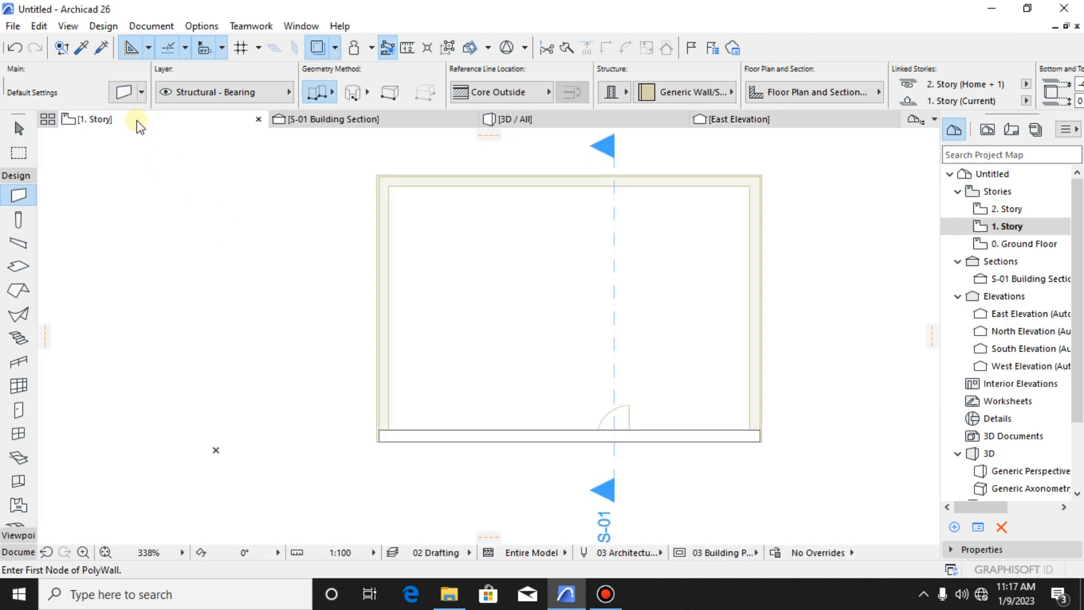
- Set the default wall's base elevation to Project Zero to -400 mm, keeping 1. Story as the home story
click(123, 92)
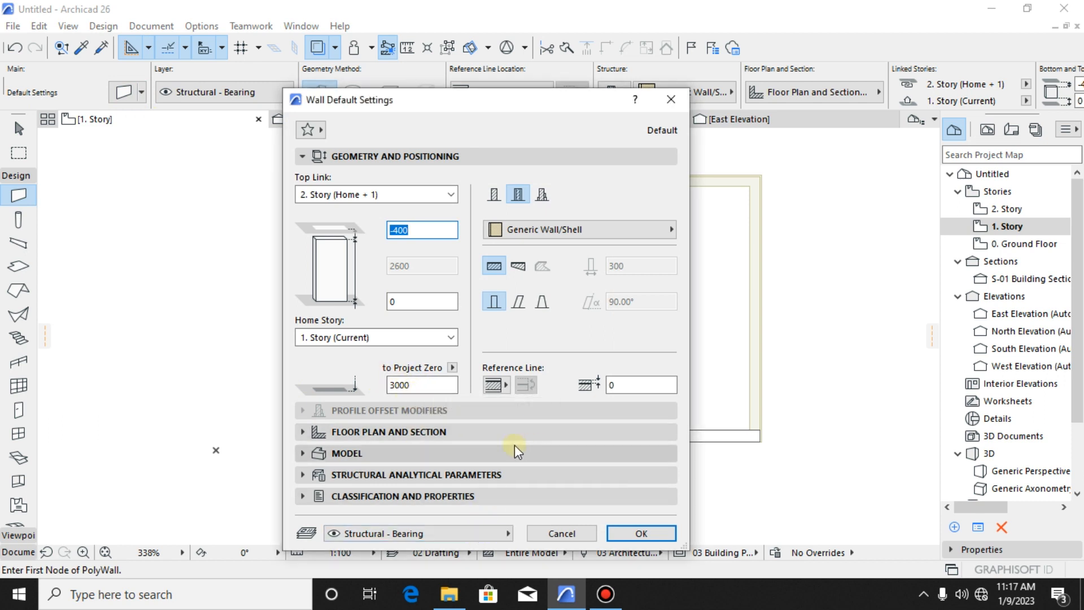
drag(495, 112, 590, 99)
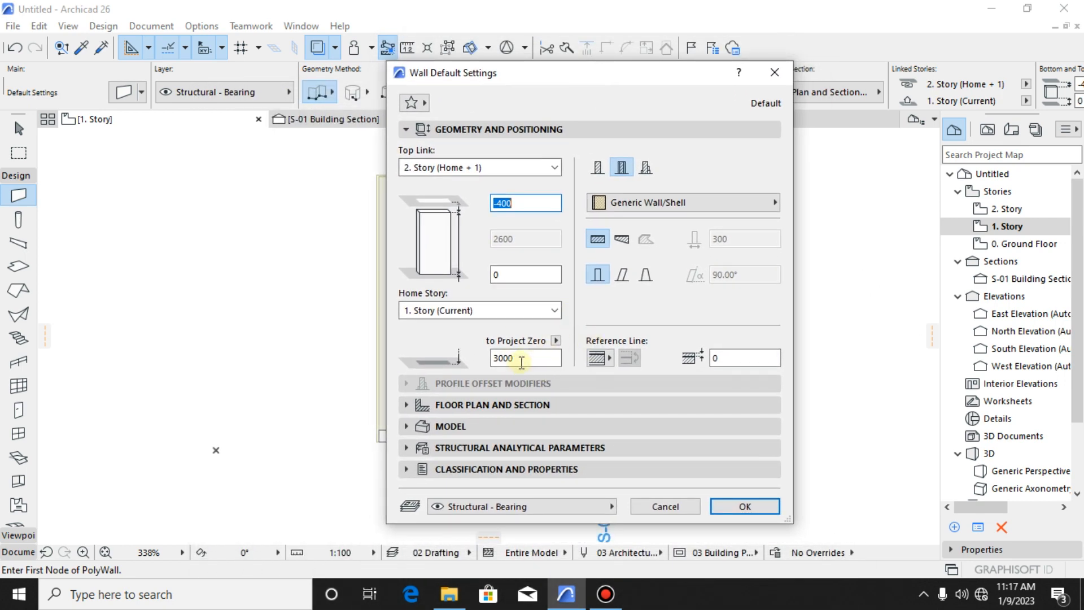
click(510, 356)
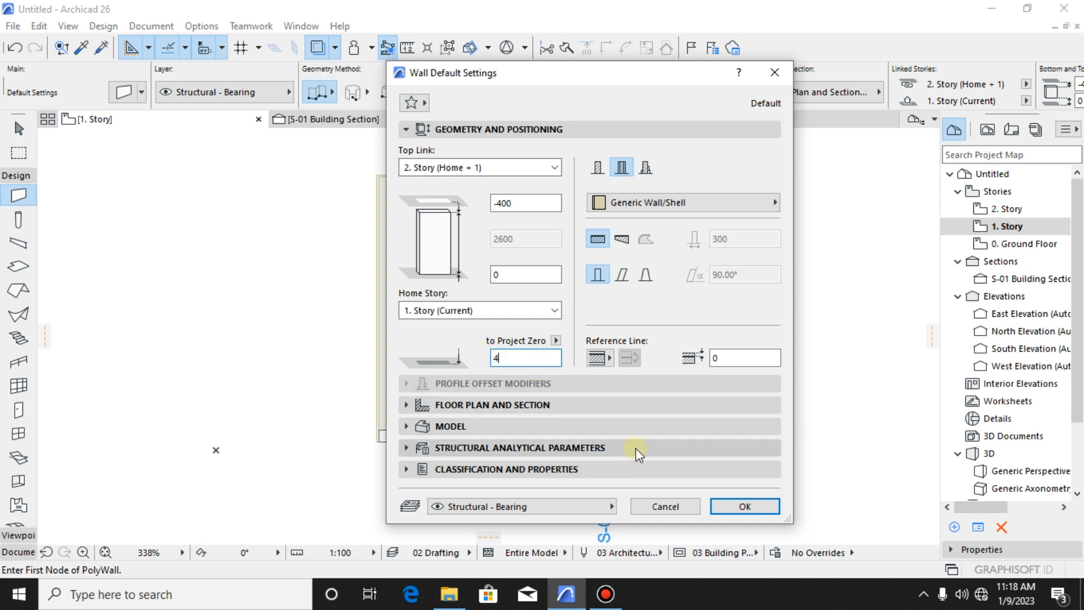
click(513, 360)
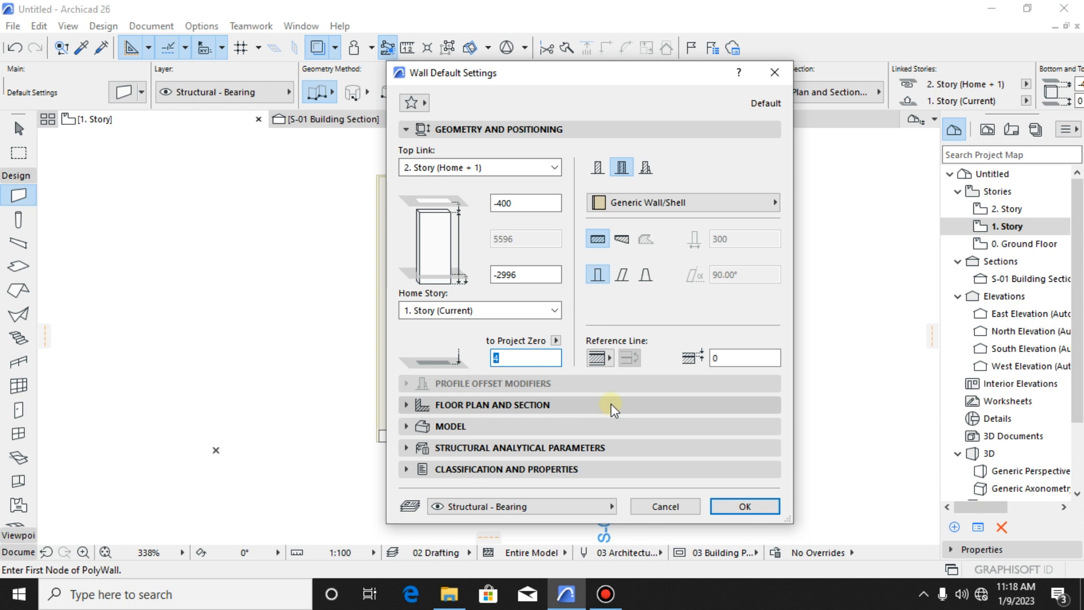
text(-400)
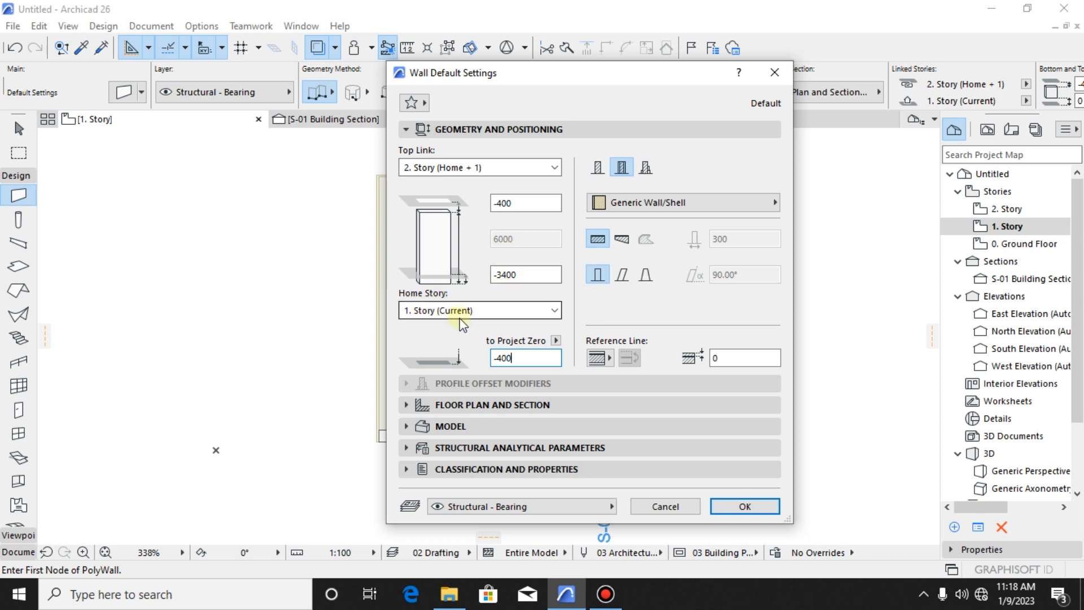
click(714, 509)
- Draw a 1. Story wall about 6226 mm long up the traced enclosure's east side, with a short segment ending at its upper outer corner
scroll(753, 412, up, 5)
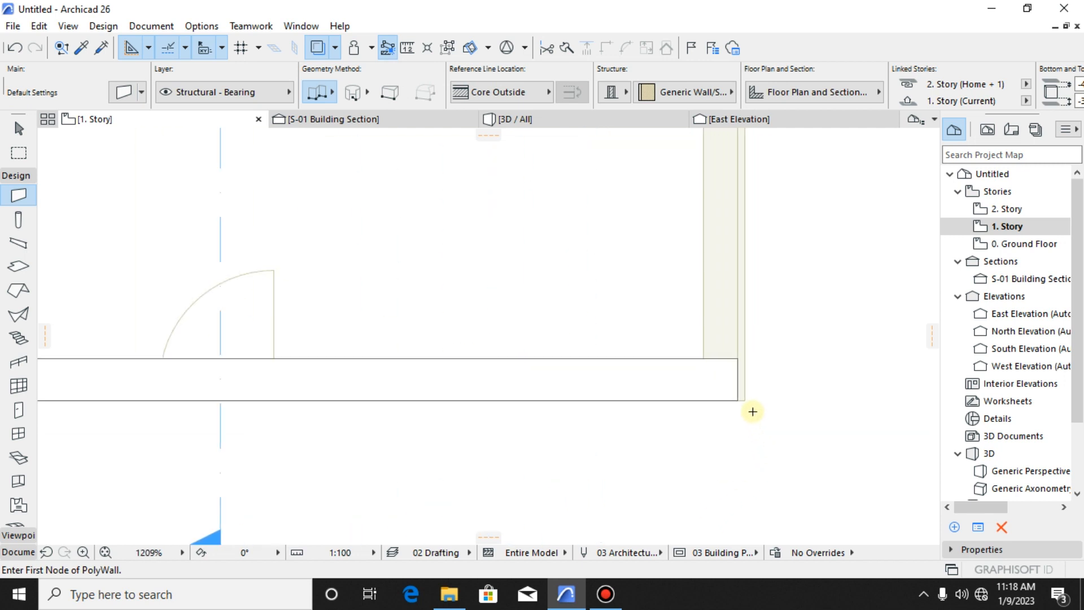
scroll(739, 357, up, 4)
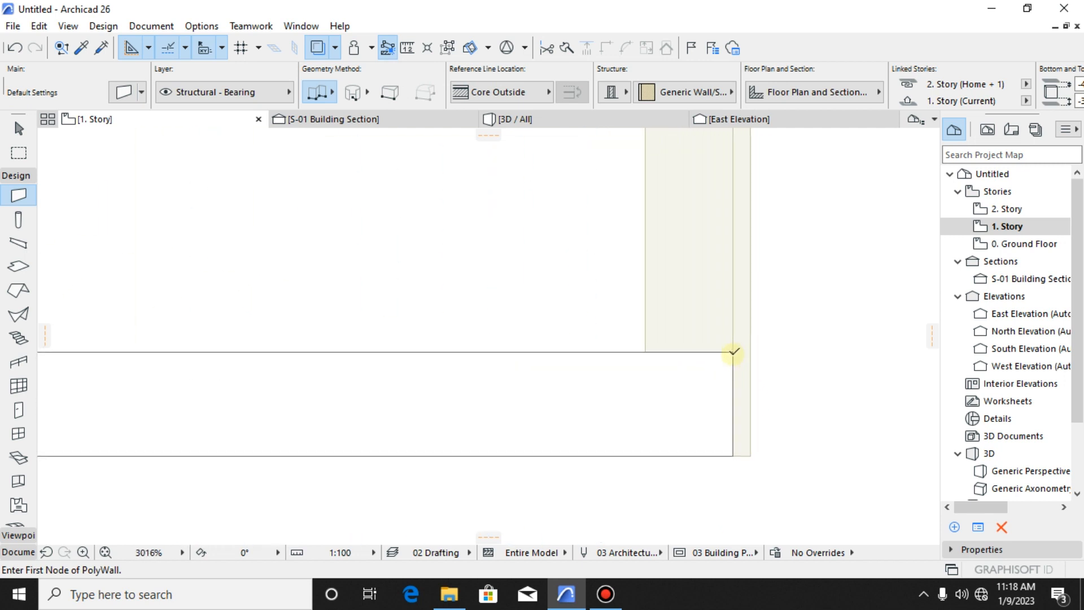
click(733, 352)
scroll(738, 305, down, 6)
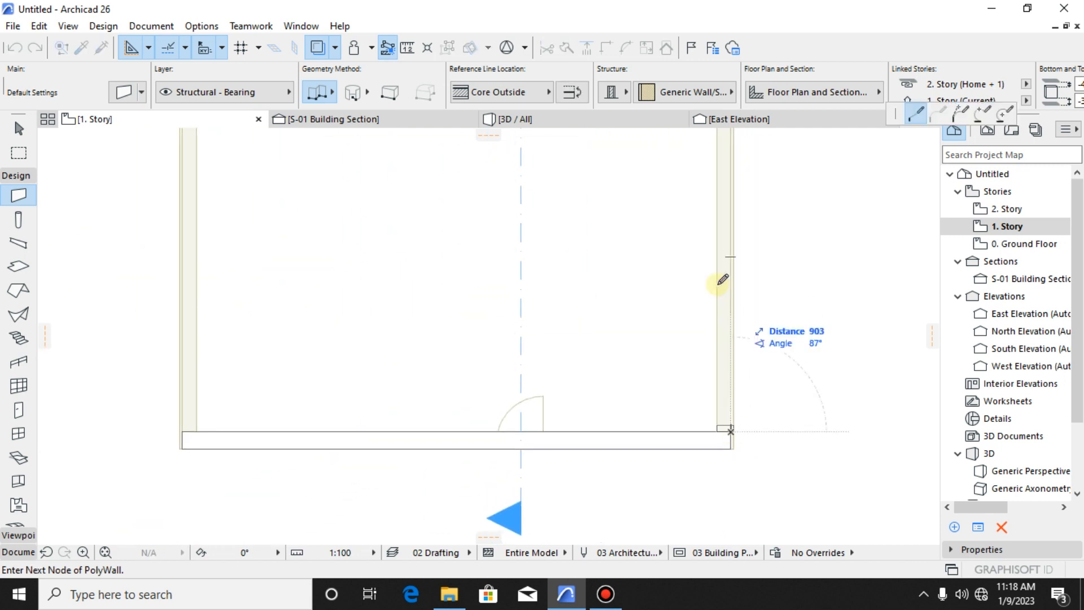
scroll(723, 416, down, 2)
scroll(731, 271, up, 2)
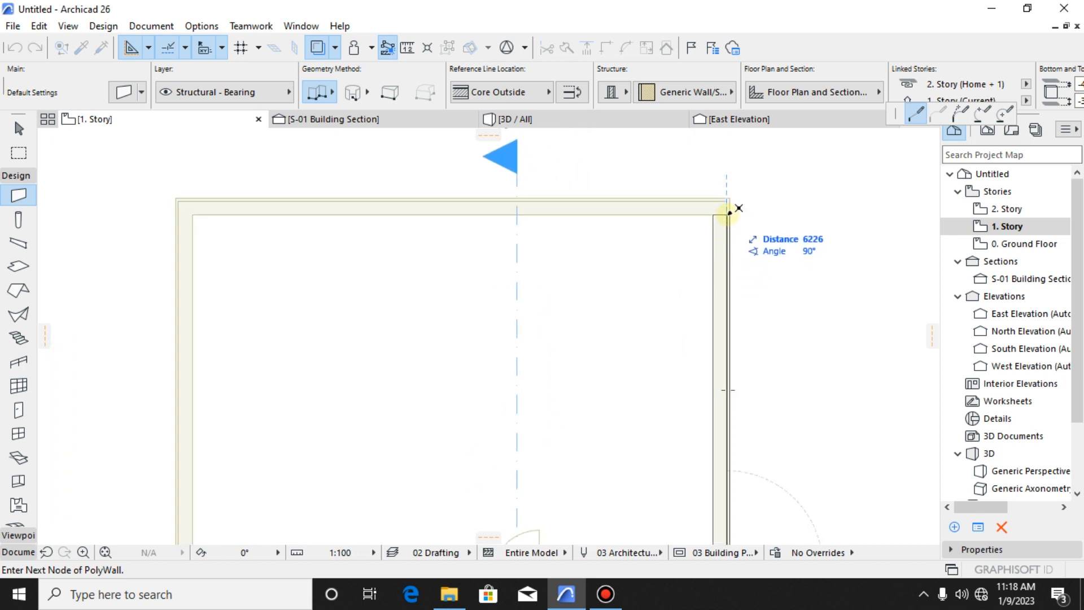
click(728, 214)
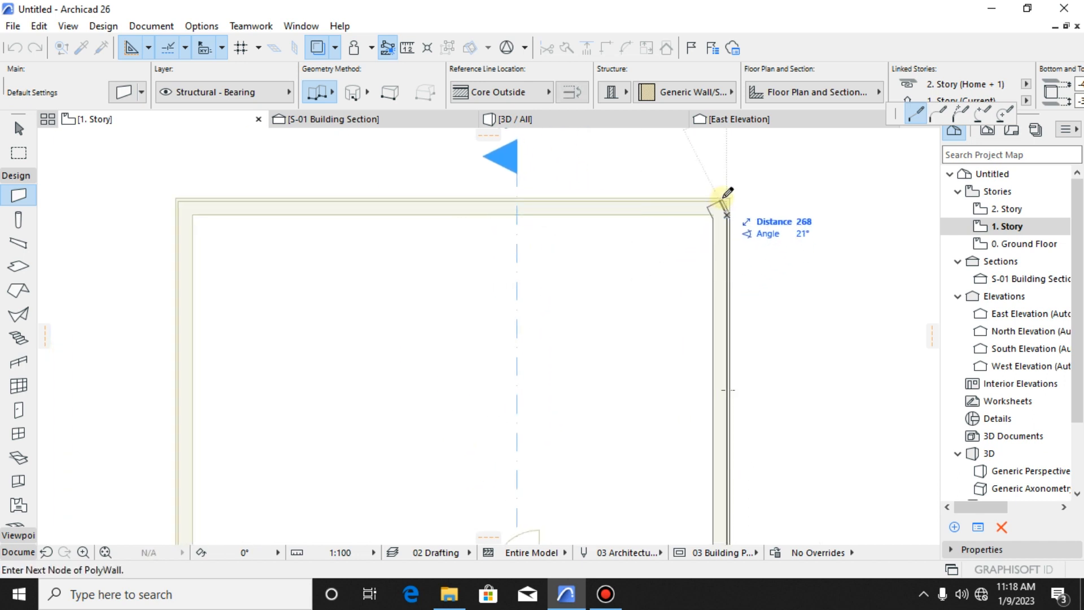
scroll(730, 195, up, 3)
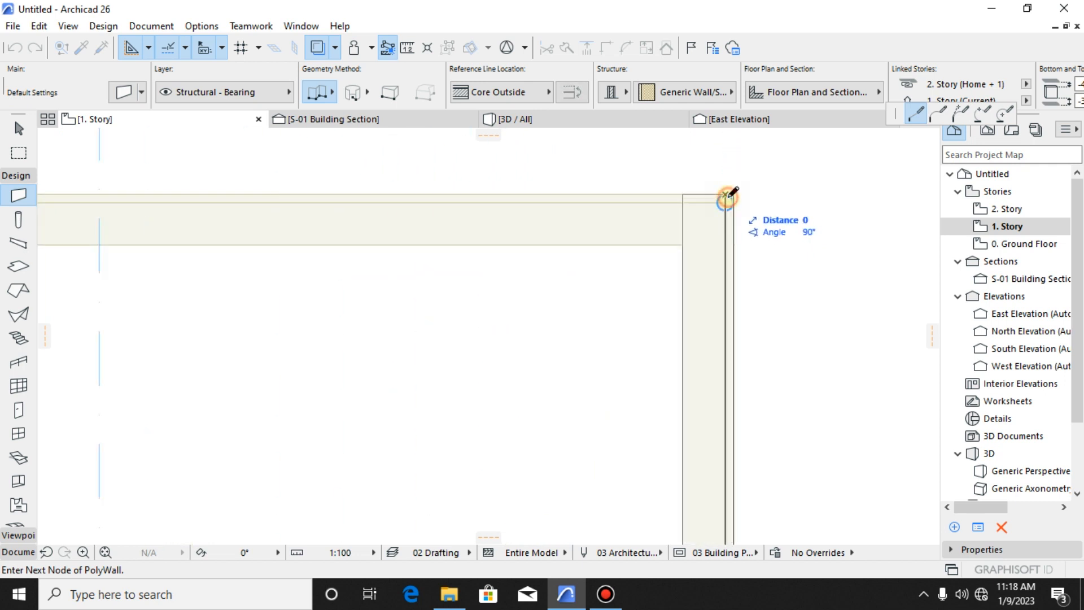
double_click(728, 195)
scroll(695, 288, down, 3)
scroll(663, 337, down, 1)
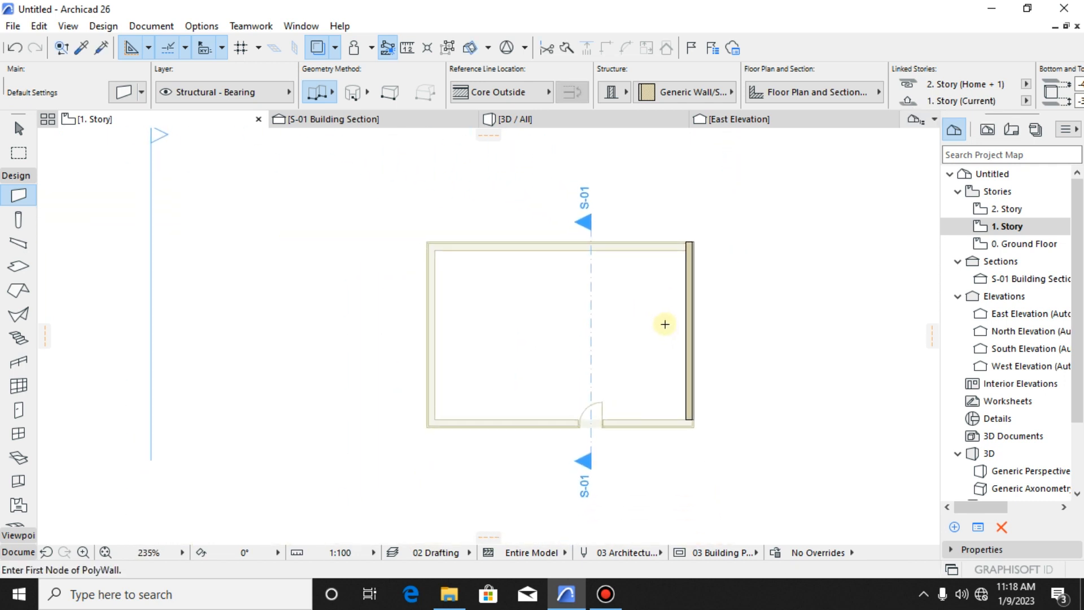
- Examine in the 3D view how the new 1. Story wall overlaps the ground floor wall, from outside and inside the enclosure
click(571, 123)
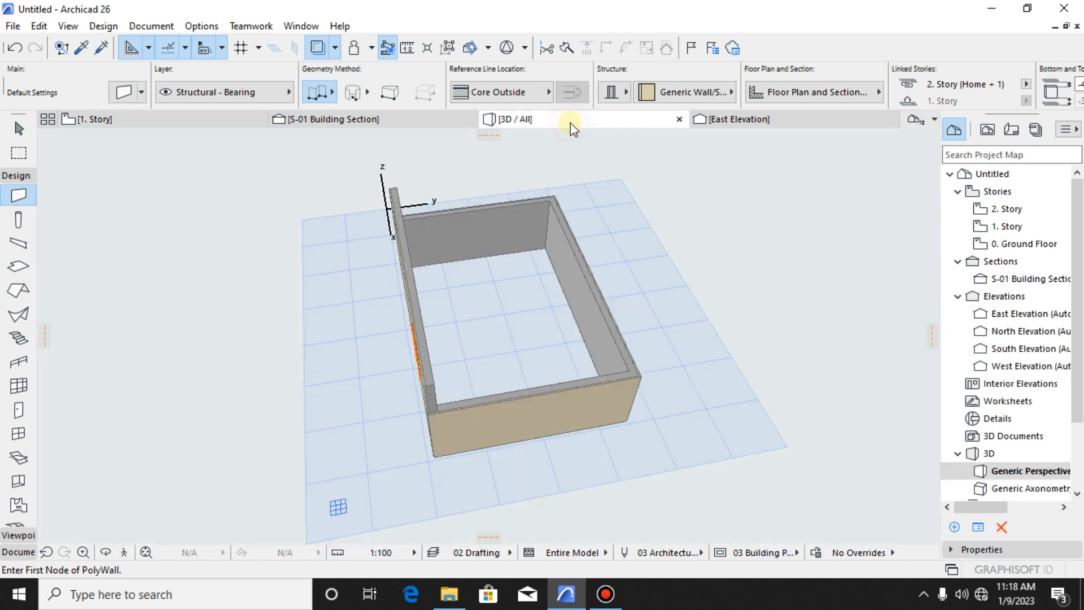
shift+middle_drag(598, 358, 656, 432)
shift+middle_drag(699, 401, 615, 389)
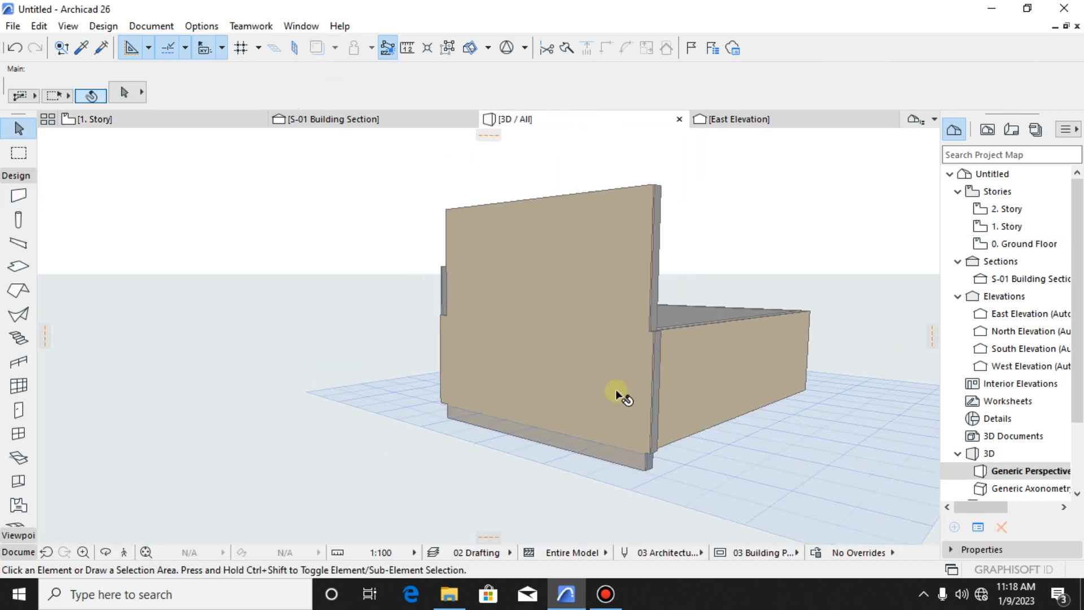
click(588, 277)
scroll(612, 367, down, 1)
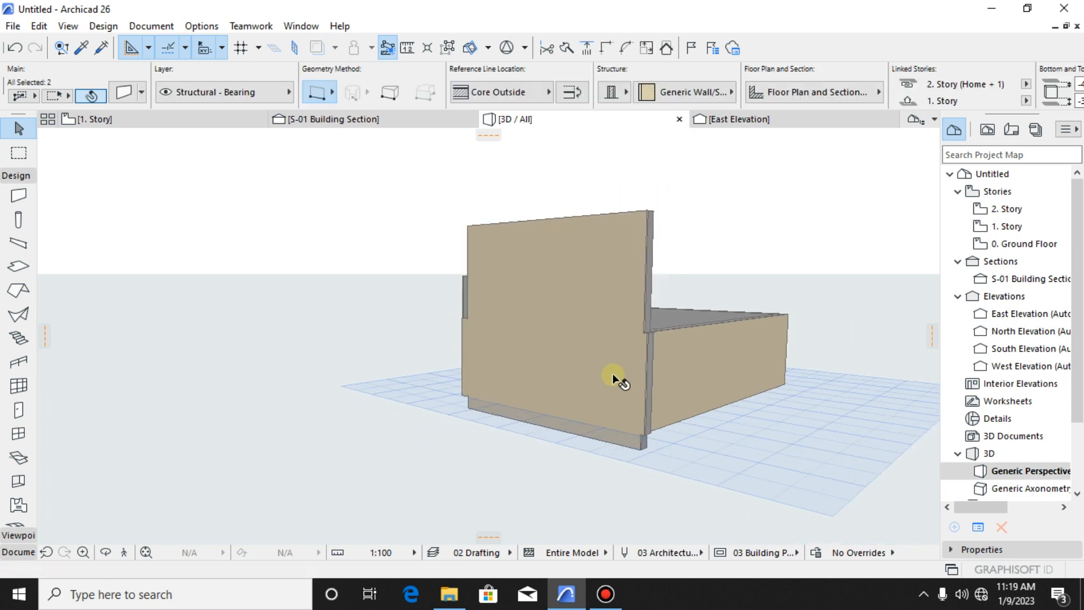
click(716, 427)
scroll(695, 425, down, 2)
shift+middle_drag(694, 422, 410, 487)
click(533, 286)
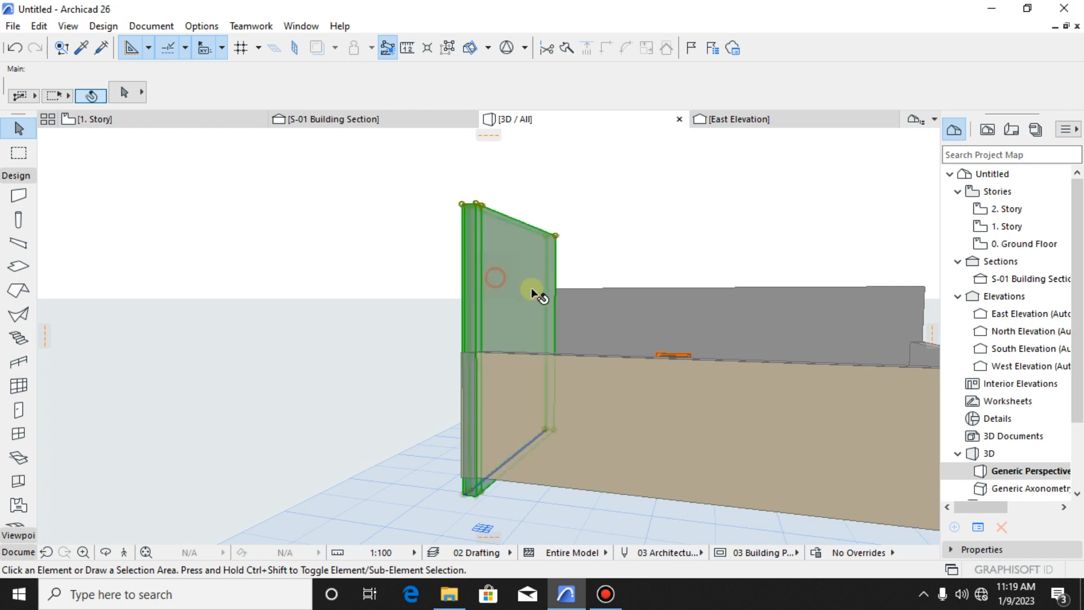
shift+middle_drag(533, 286, 576, 423)
scroll(576, 423, up, 2)
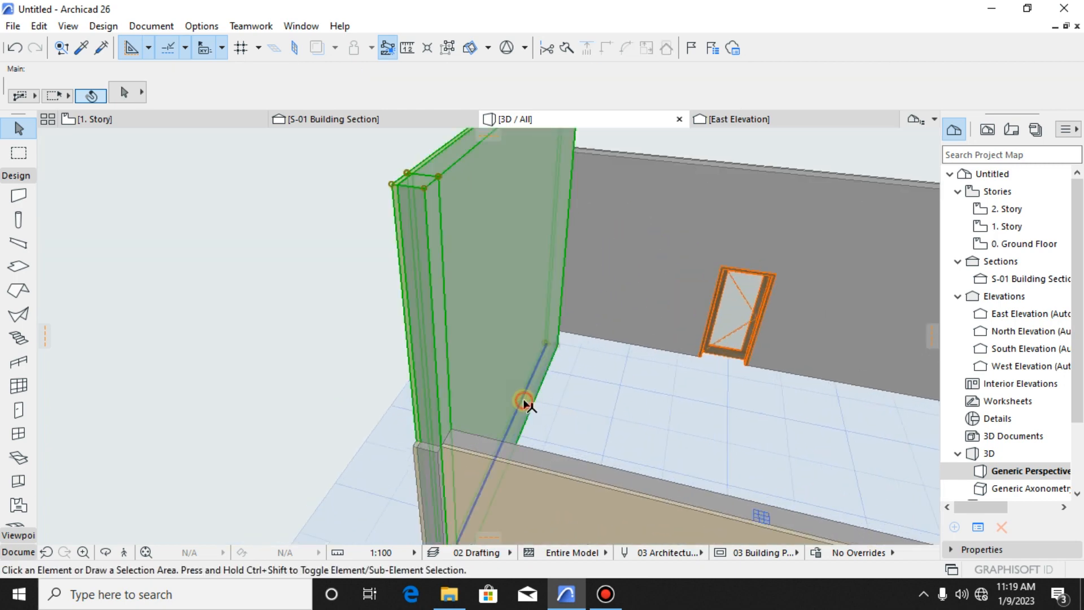
scroll(433, 276, up, 2)
scroll(441, 283, down, 2)
shift+middle_drag(464, 367, 605, 344)
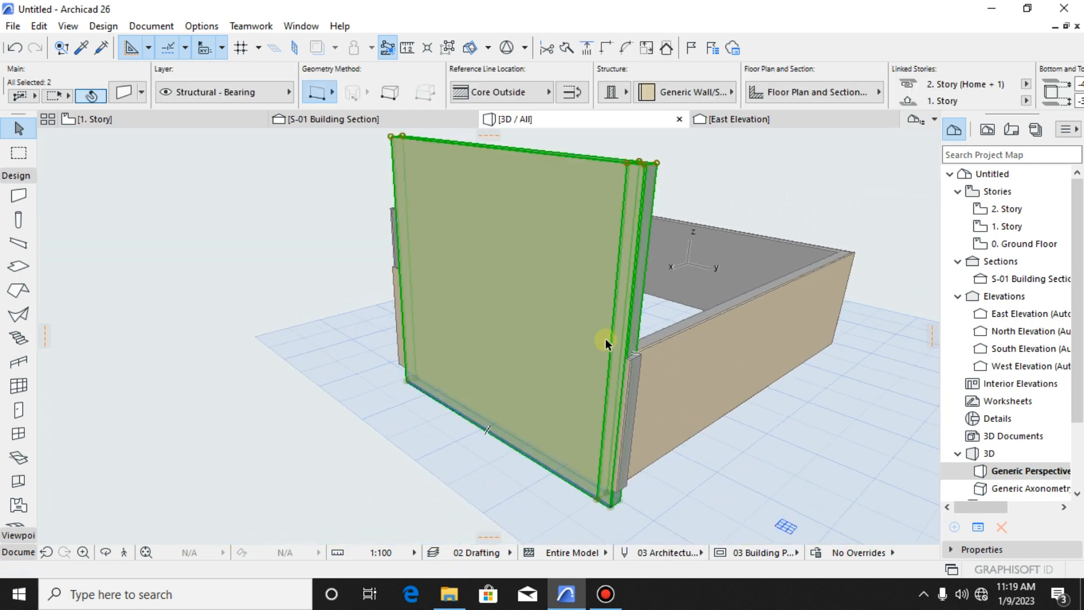
scroll(599, 361, down, 3)
shift+middle_drag(582, 418, 340, 286)
key(Escape)
scroll(355, 330, up, 3)
middle_drag(386, 335, 483, 310)
scroll(577, 524, up, 2)
- Set the base elevation to Project Zero of the two new 1. Story wall segments to 2600 mm
click(537, 424)
scroll(537, 427, down, 1)
middle_drag(536, 427, 542, 495)
scroll(600, 339, down, 2)
middle_drag(600, 345, 628, 397)
scroll(617, 328, down, 2)
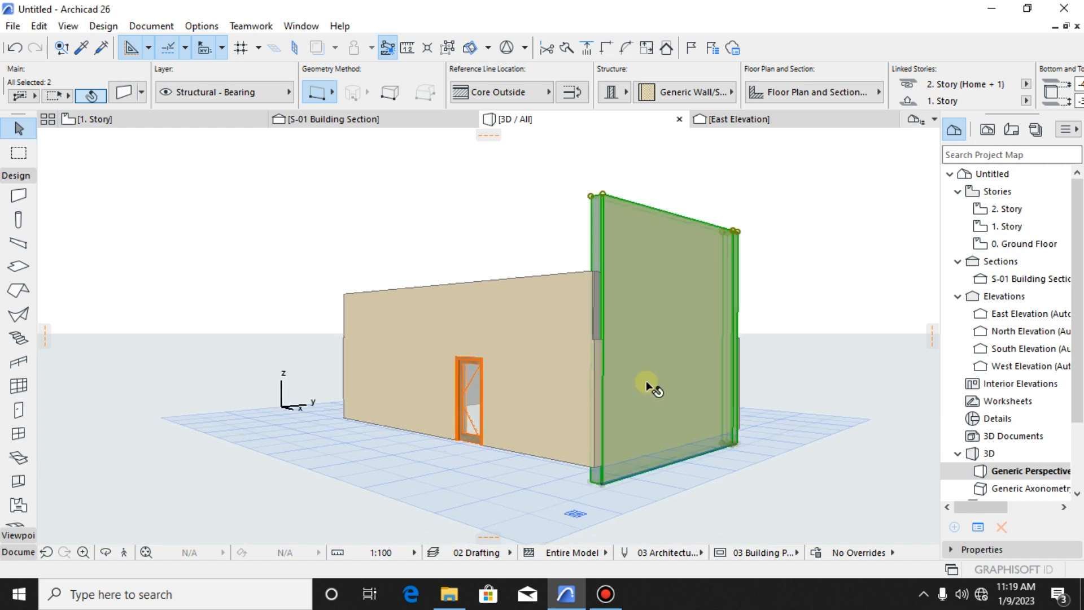
key(ctrl+t)
click(528, 356)
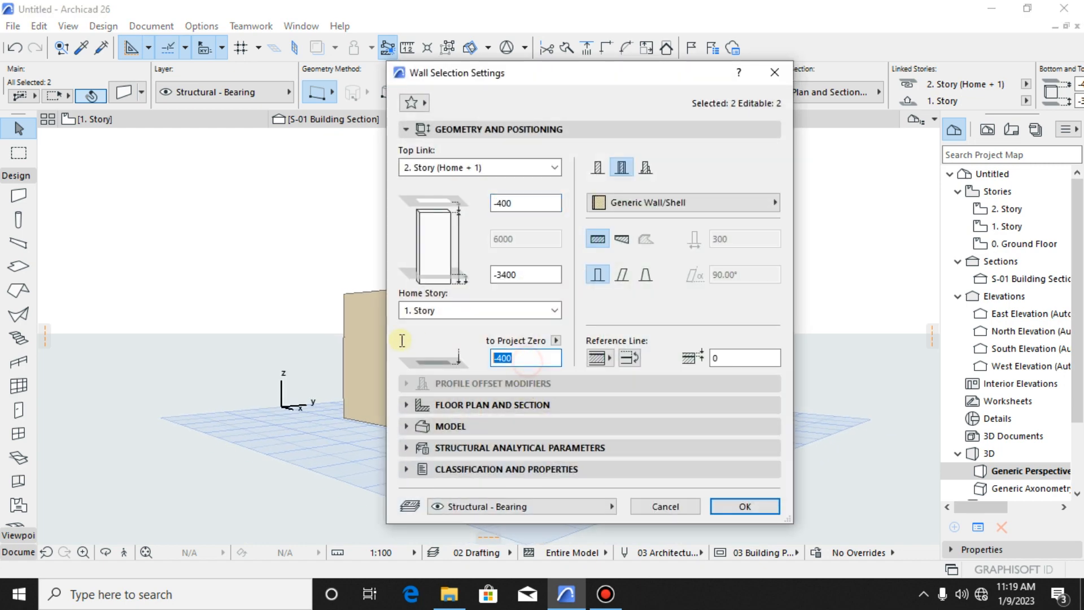
text(2600)
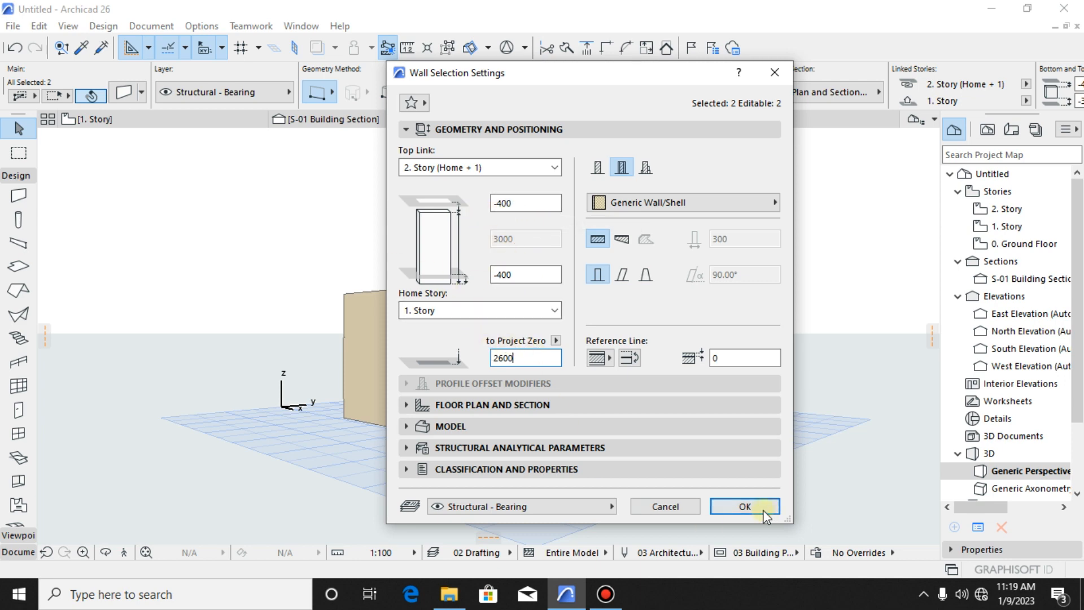
click(746, 507)
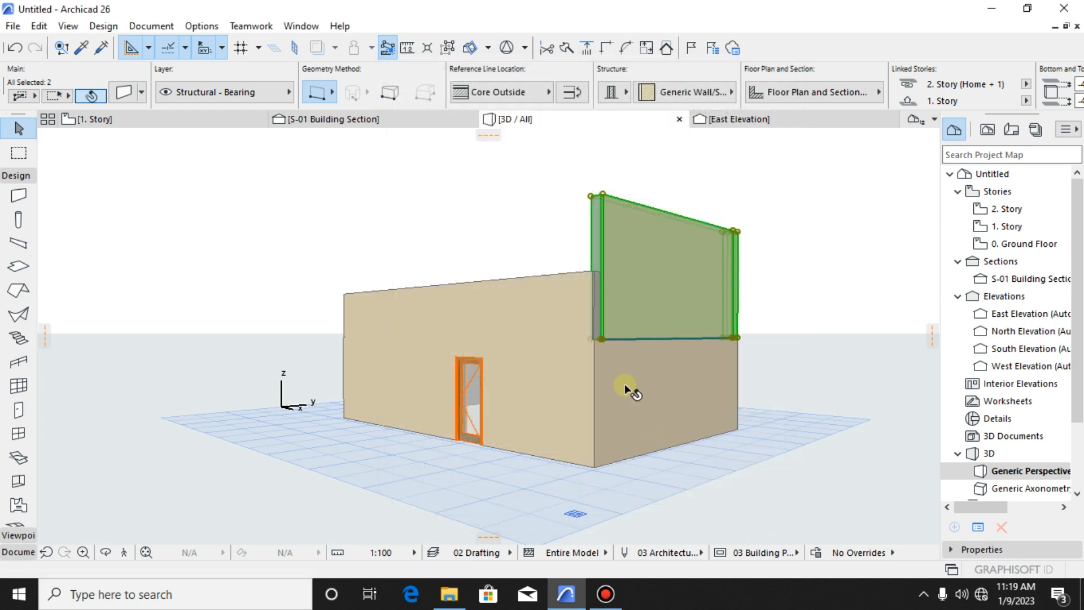
- Compare the raised 1. Story walls with the ground floor wall beneath them in 3D, selecting each to check its extent
scroll(625, 384, up, 3)
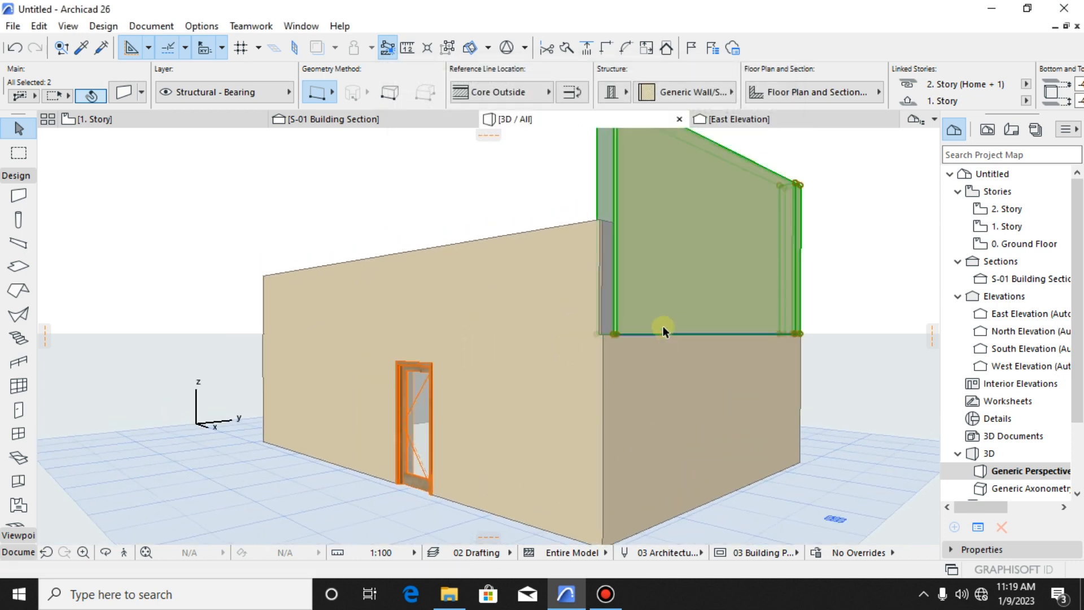
key(Escape)
click(652, 275)
key(Escape)
drag(658, 315, 659, 379)
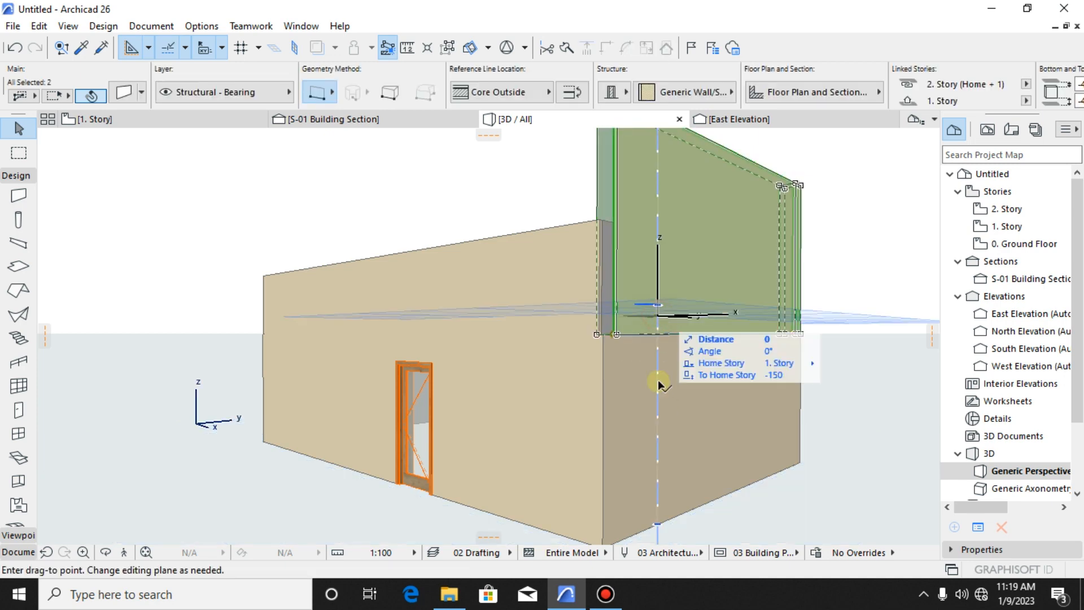
key(Escape)
key(Escape)
click(650, 420)
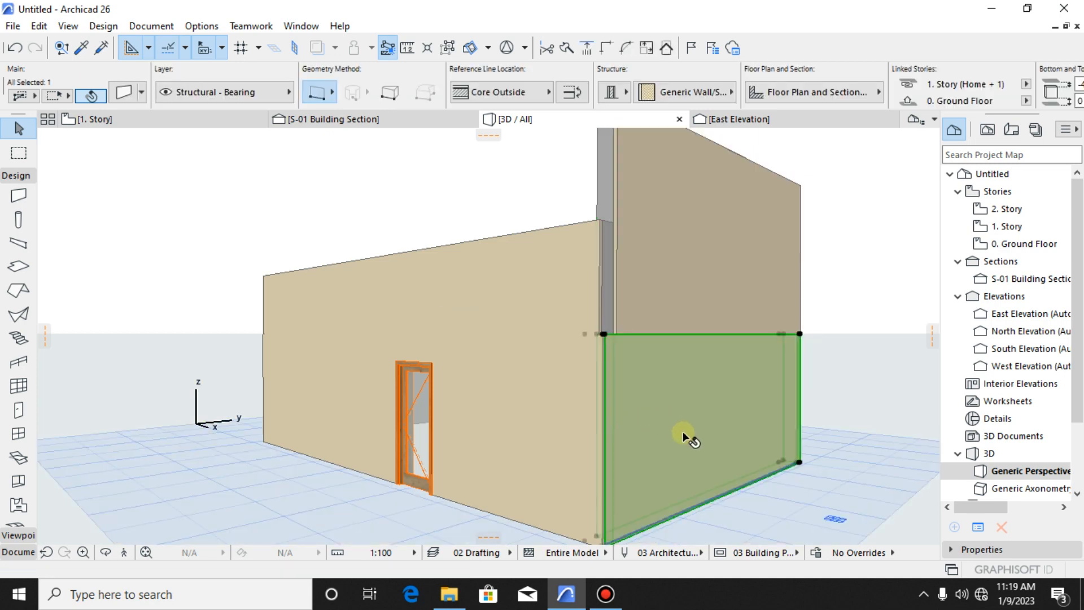
key(Escape)
click(654, 287)
scroll(637, 354, up, 3)
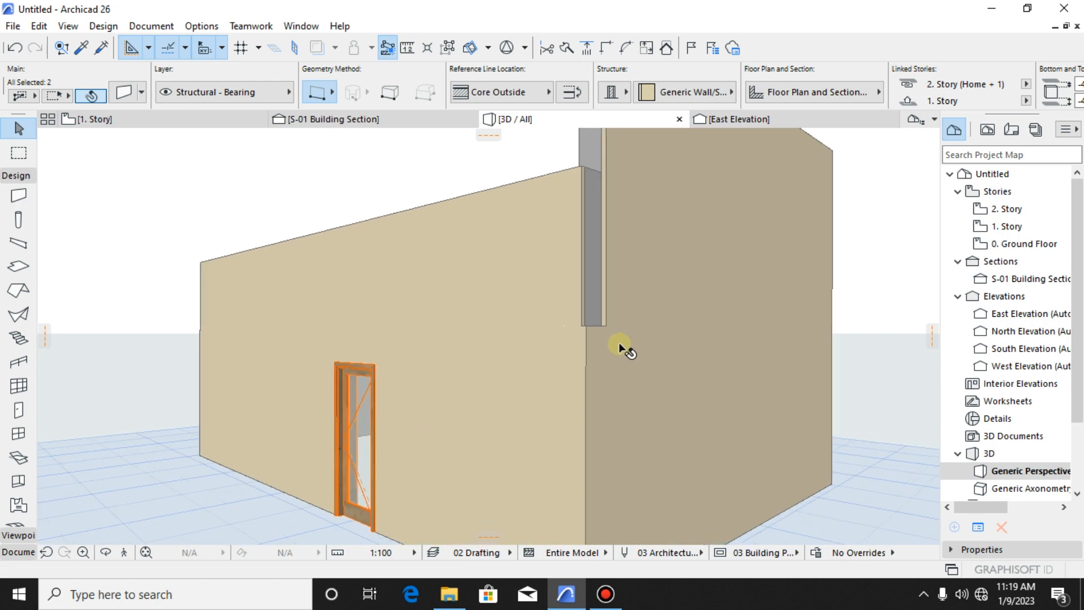
scroll(616, 319, down, 2)
middle_drag(617, 327, 622, 425)
scroll(631, 294, down, 2)
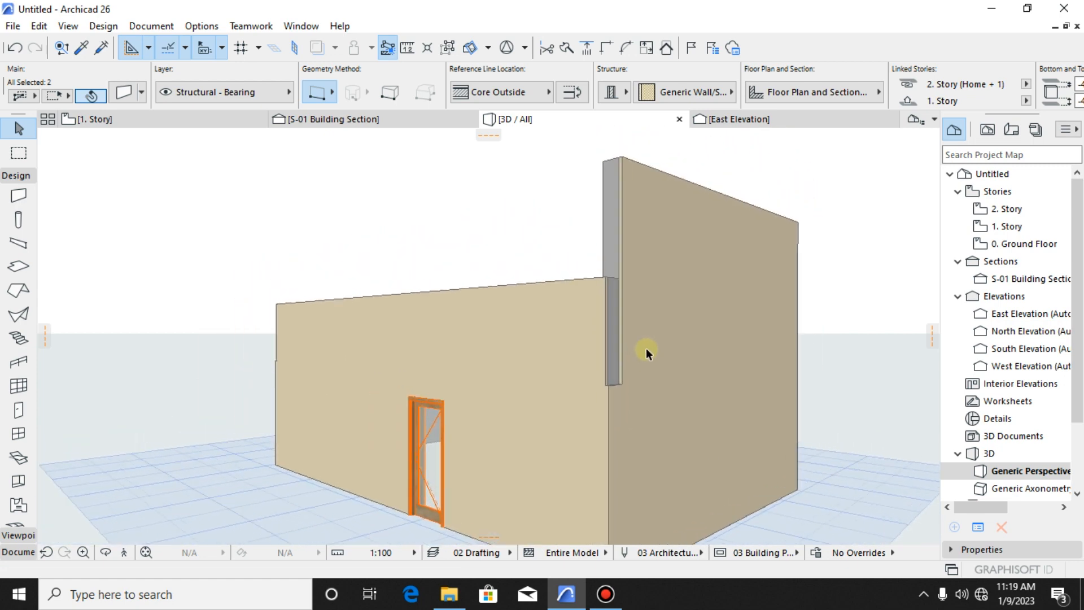
key(Escape)
click(648, 270)
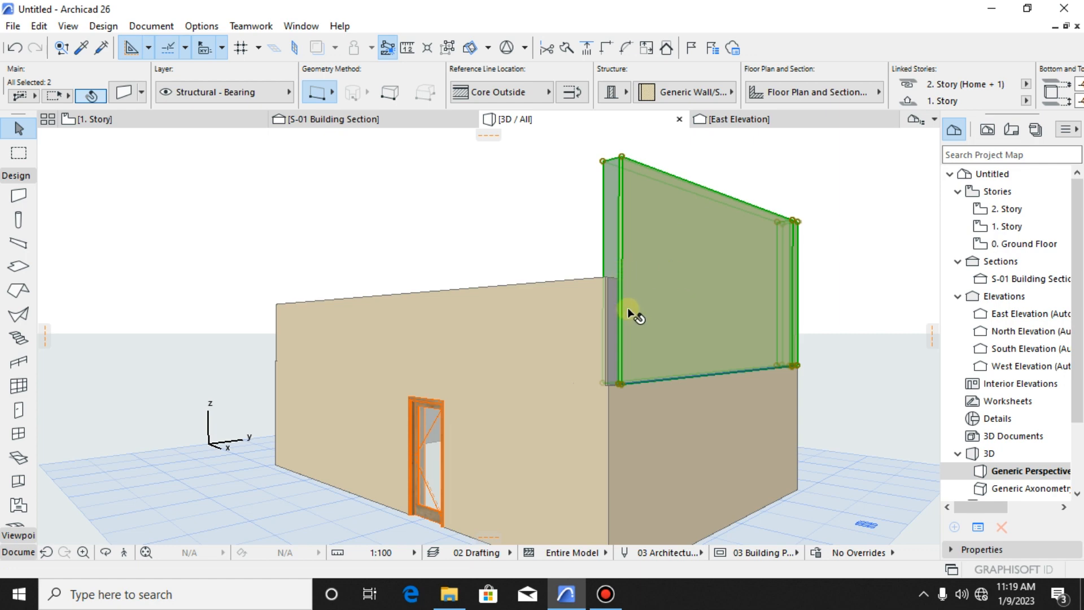
key(Escape)
click(550, 316)
key(Escape)
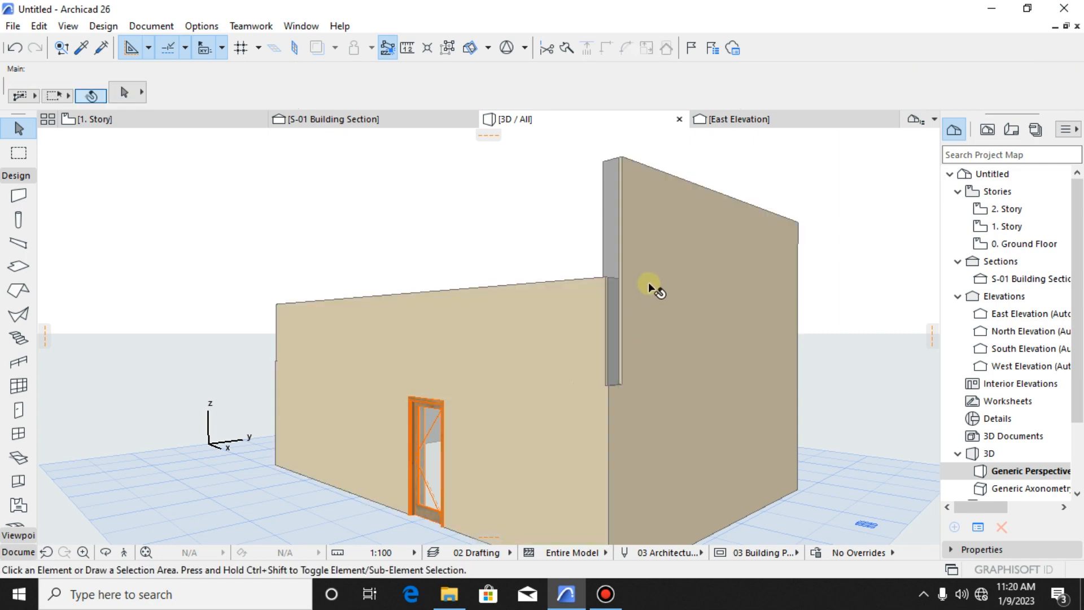
- Stretch only the long 1. Story wall's top down to the adjacent front wall's top edge, giving it a height of 1400 mm
click(648, 282)
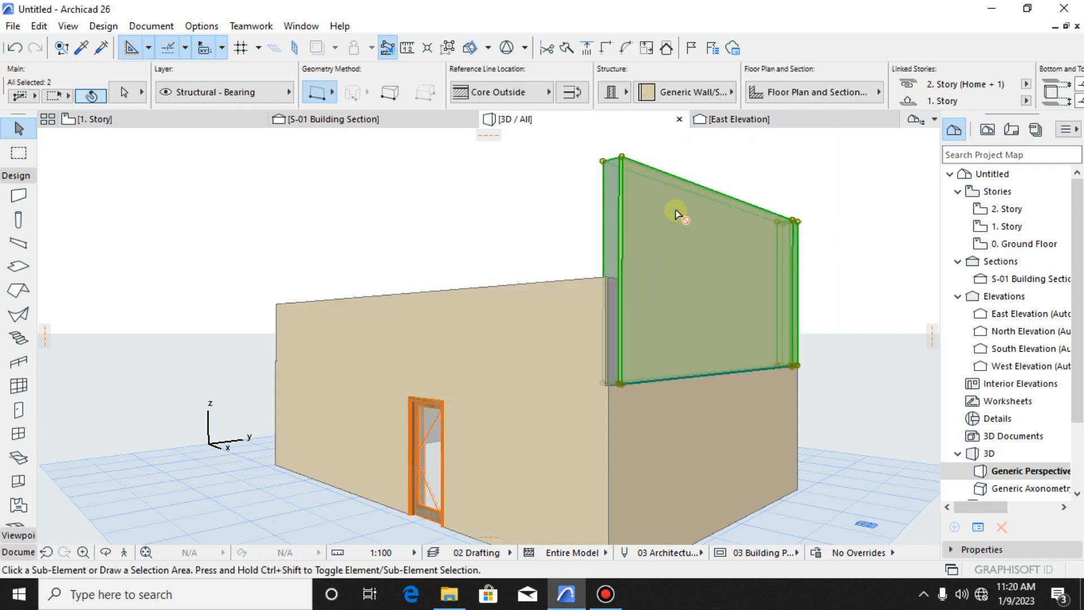
key(Escape)
click(640, 213)
scroll(617, 246, up, 1)
scroll(618, 245, up, 1)
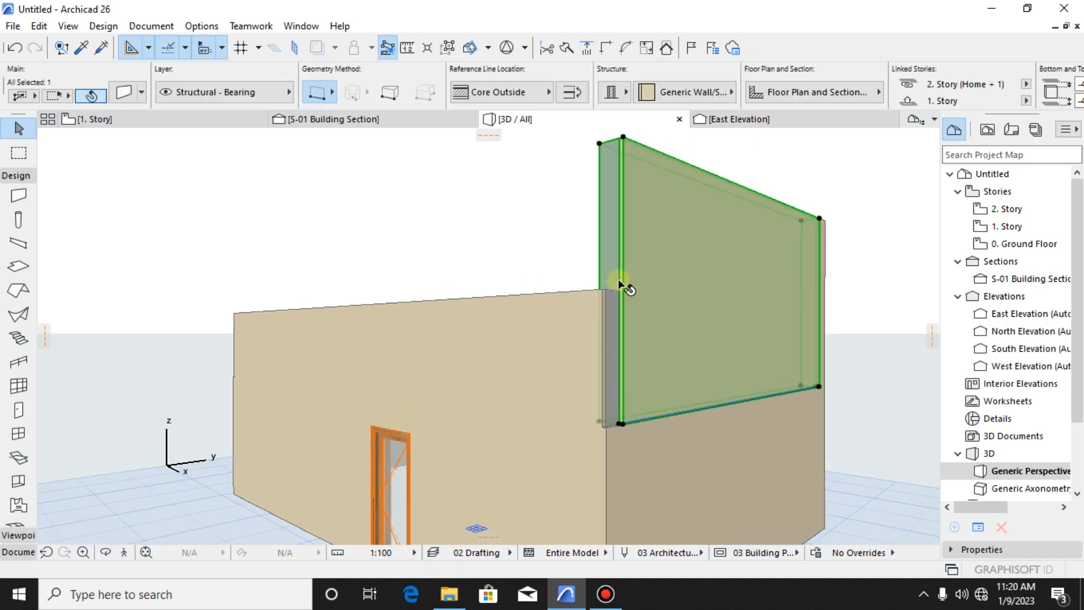
scroll(622, 282, down, 1)
middle_drag(621, 282, 629, 370)
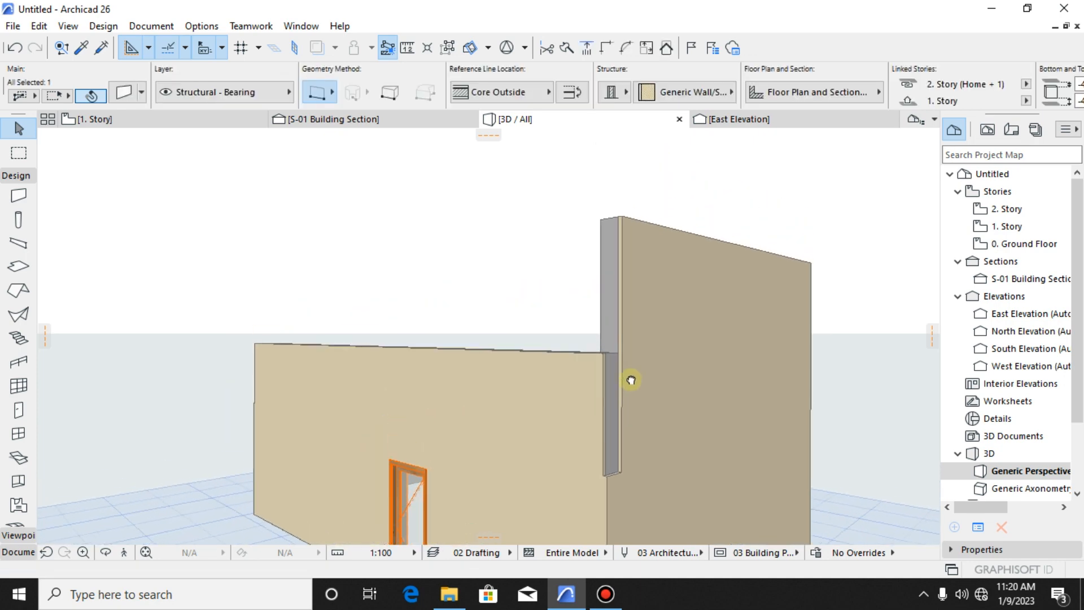
click(622, 217)
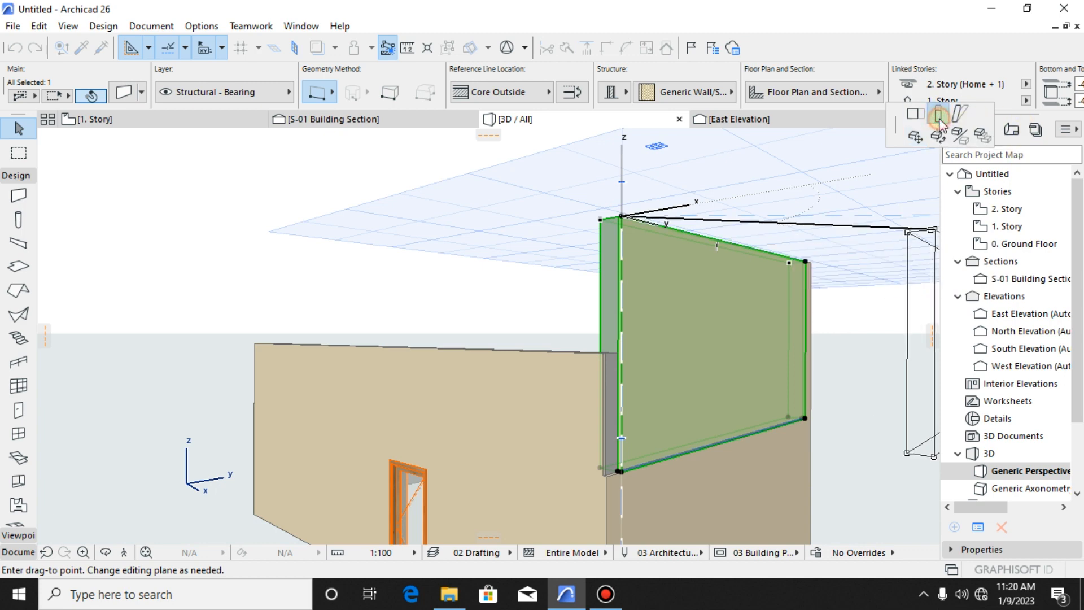
click(939, 116)
scroll(612, 332, up, 3)
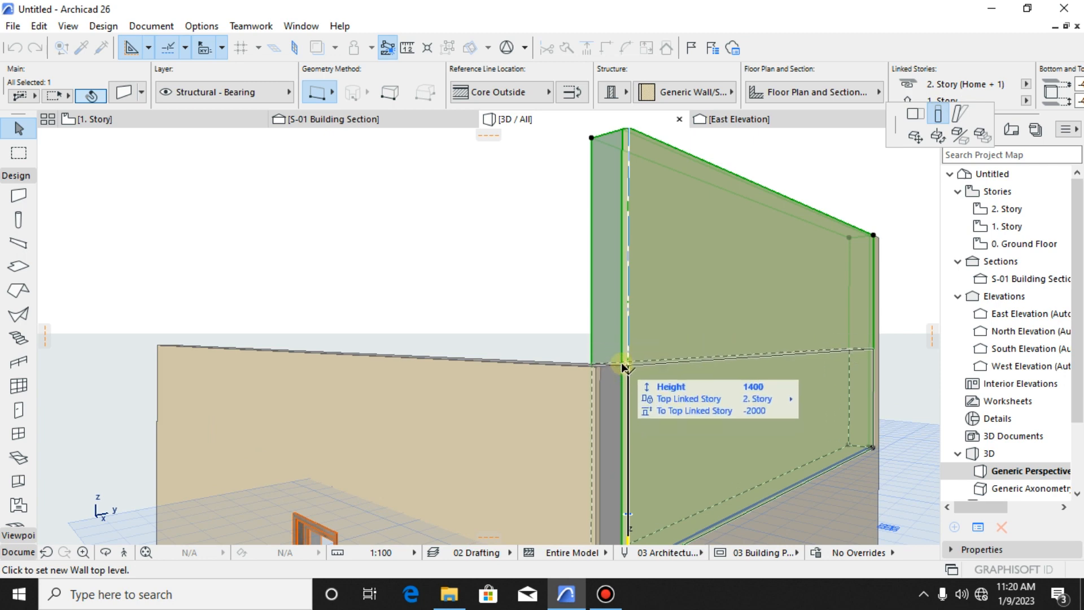
click(627, 367)
key(Escape)
- Try deleting the short 1. Story wall segment at the enclosure's far corner, and undo the deletion
scroll(671, 319, down, 5)
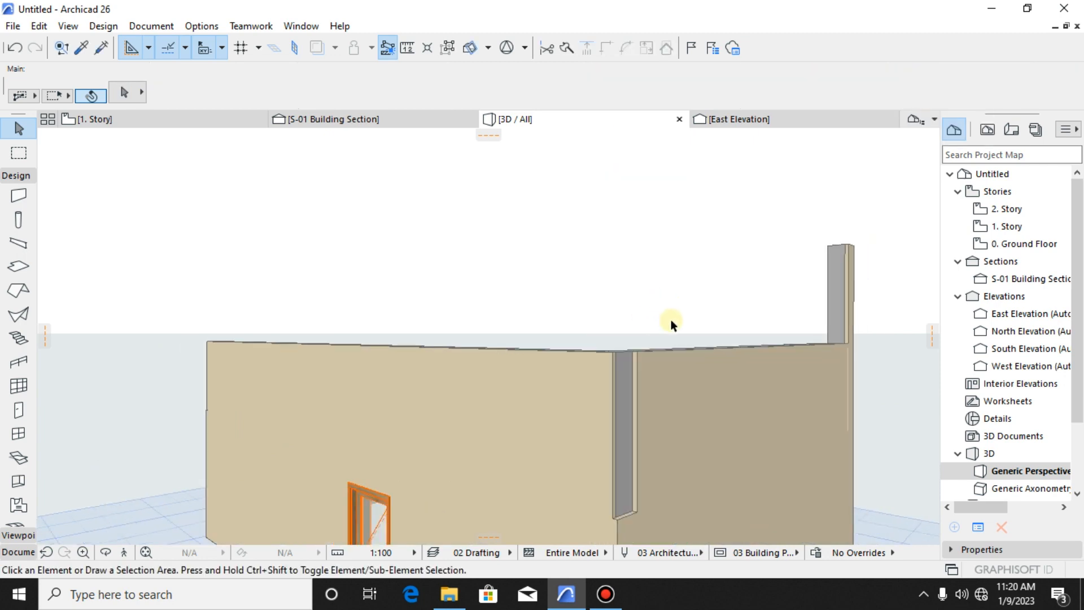
shift+middle_drag(682, 398, 491, 463)
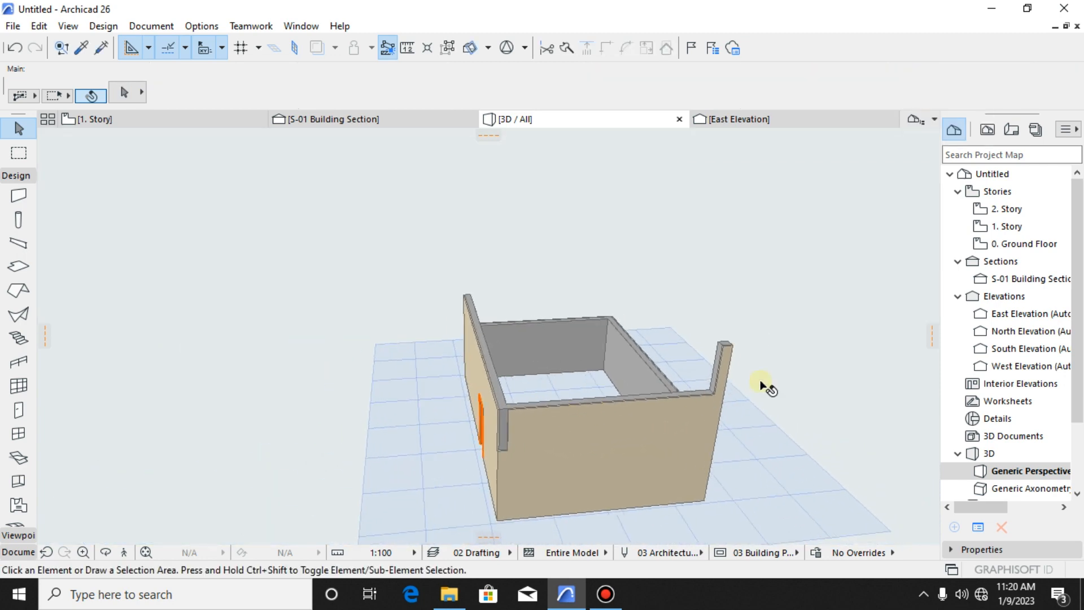
click(726, 374)
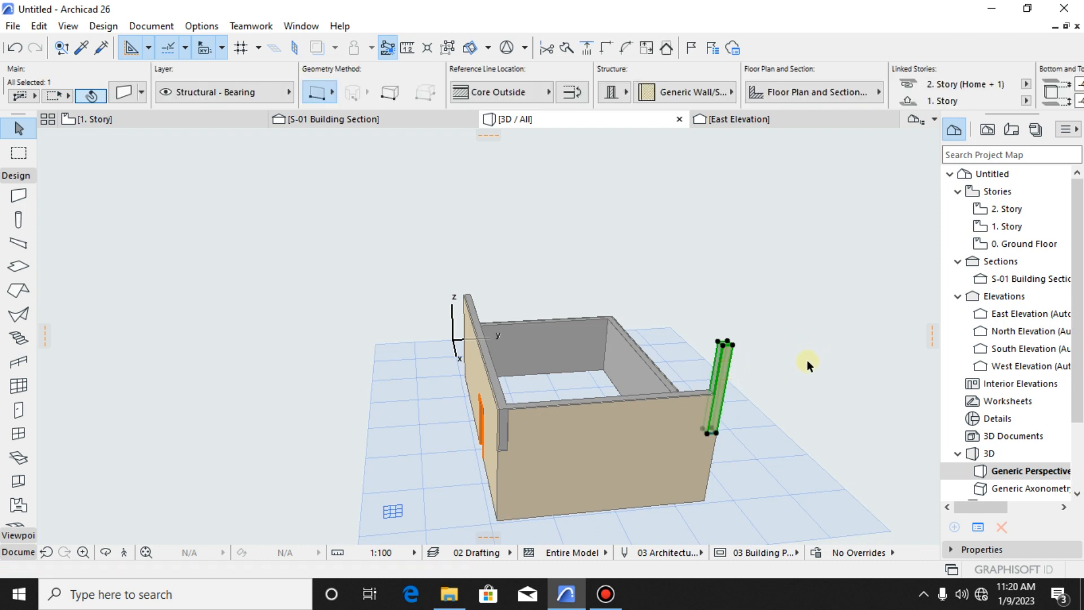
click(808, 364)
shift+middle_drag(710, 384, 635, 374)
scroll(655, 296, up, 1)
drag(667, 277, 650, 295)
scroll(660, 293, down, 1)
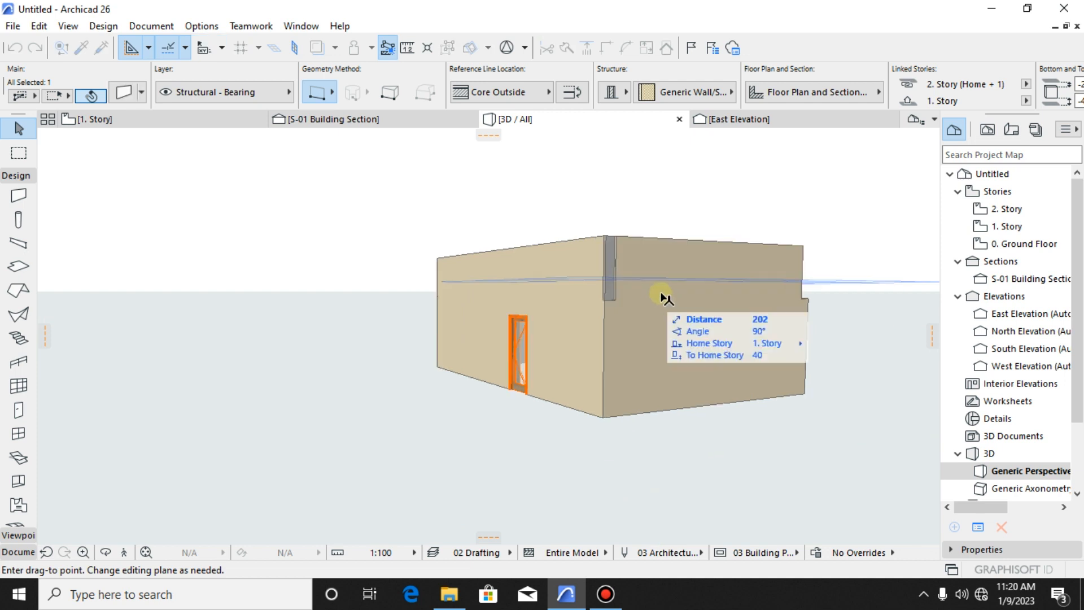
key(Escape)
shift+middle_drag(707, 247, 696, 338)
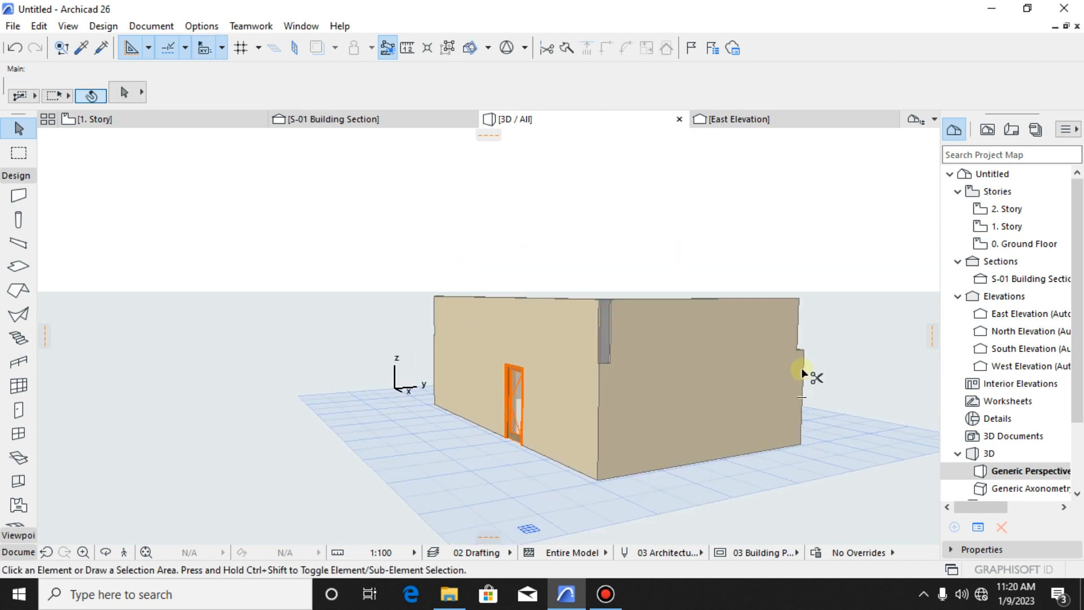
key(ctrl+z)
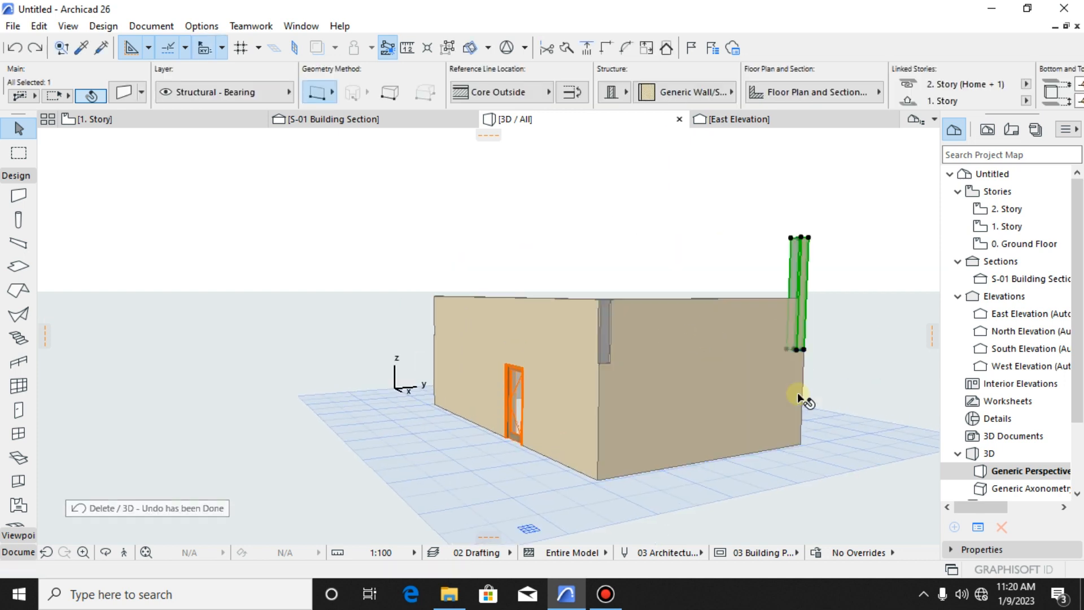
- Undo the last stretch of the long 1. Story wall and reopen the 1. Story floor plan
key(ctrl+z)
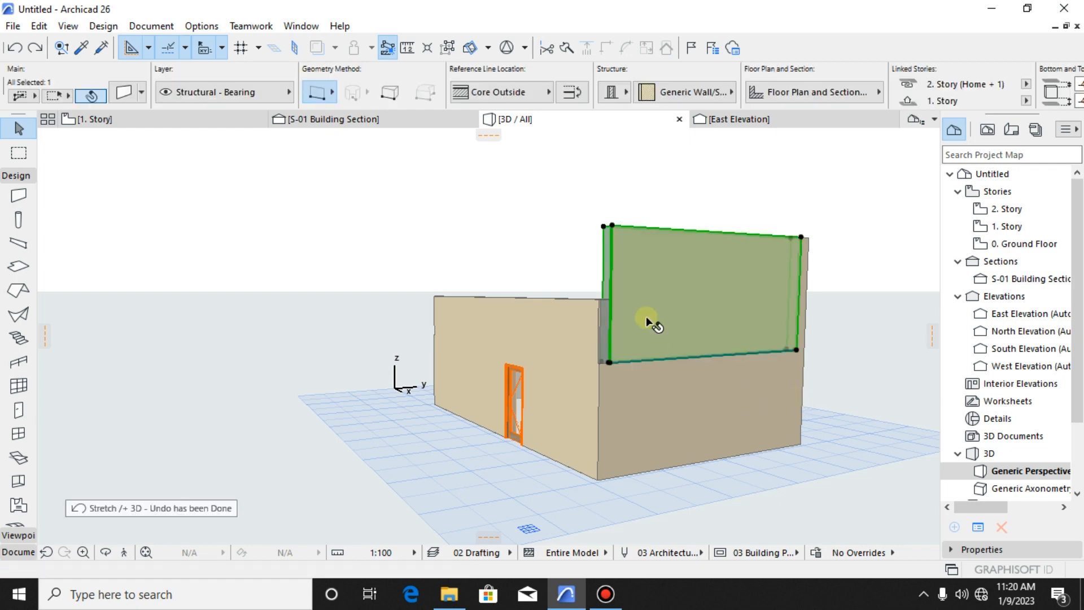
click(589, 258)
right_click(120, 116)
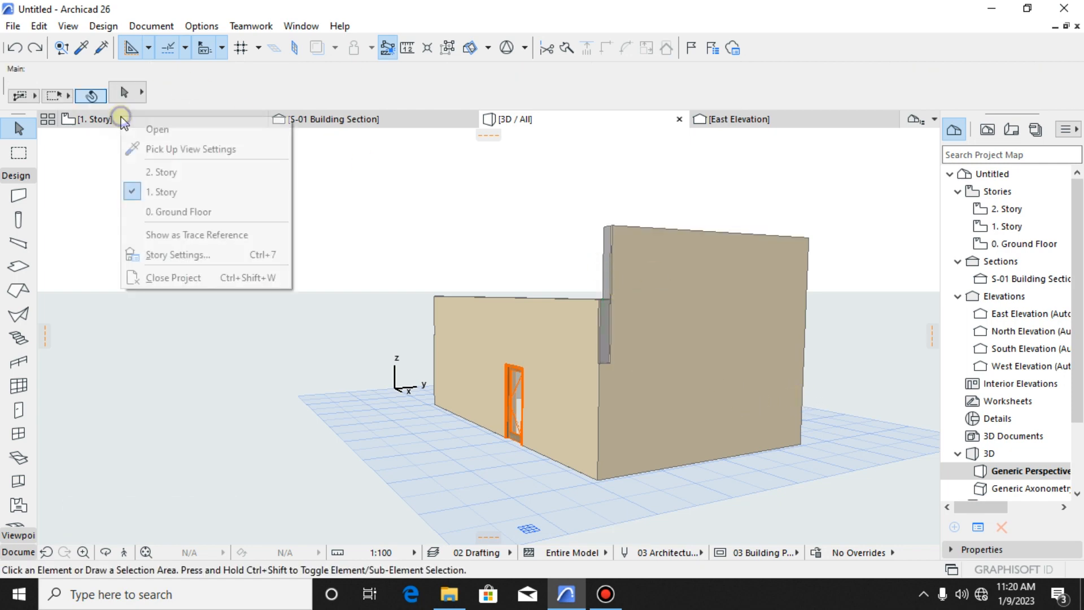
click(119, 117)
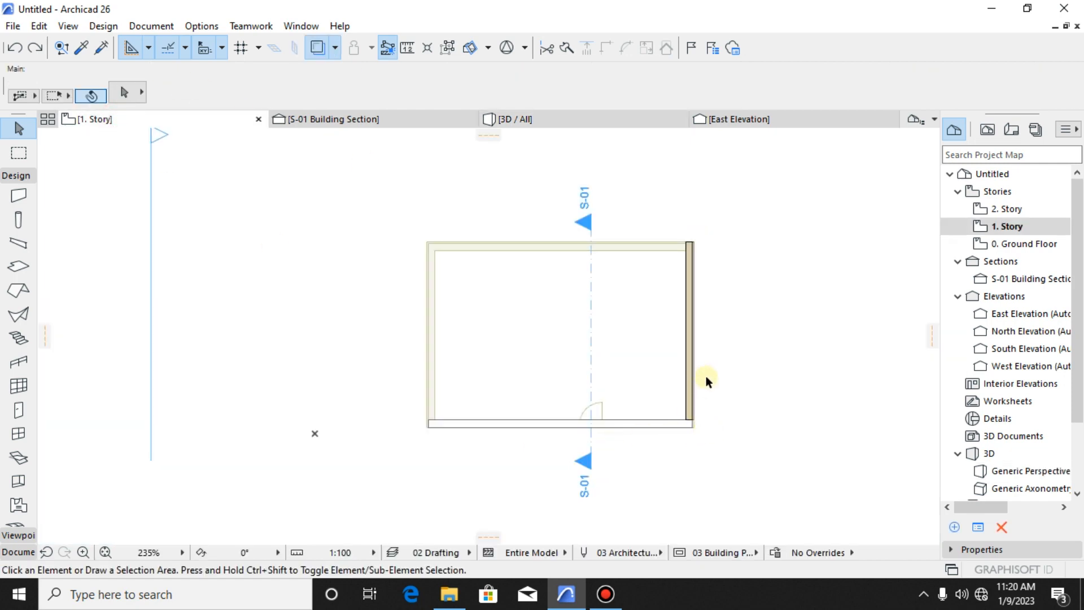
- Set the long 1. Story wall's top offset to -1800 mm from its 2. Story top link
click(691, 379)
scroll(800, 348, up, 1)
scroll(800, 348, up, 4)
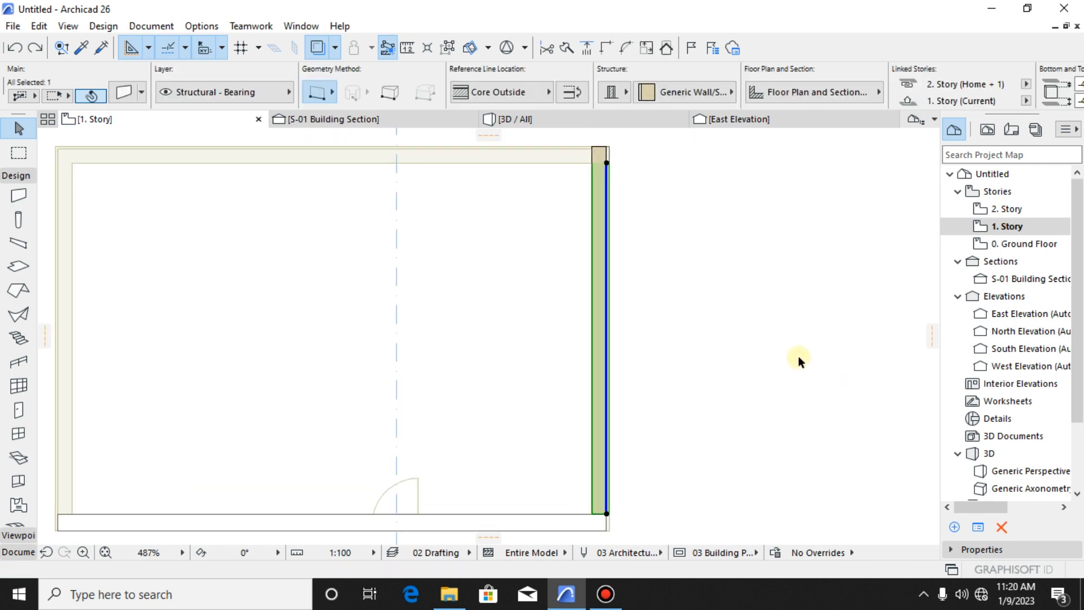
key(ctrl+t)
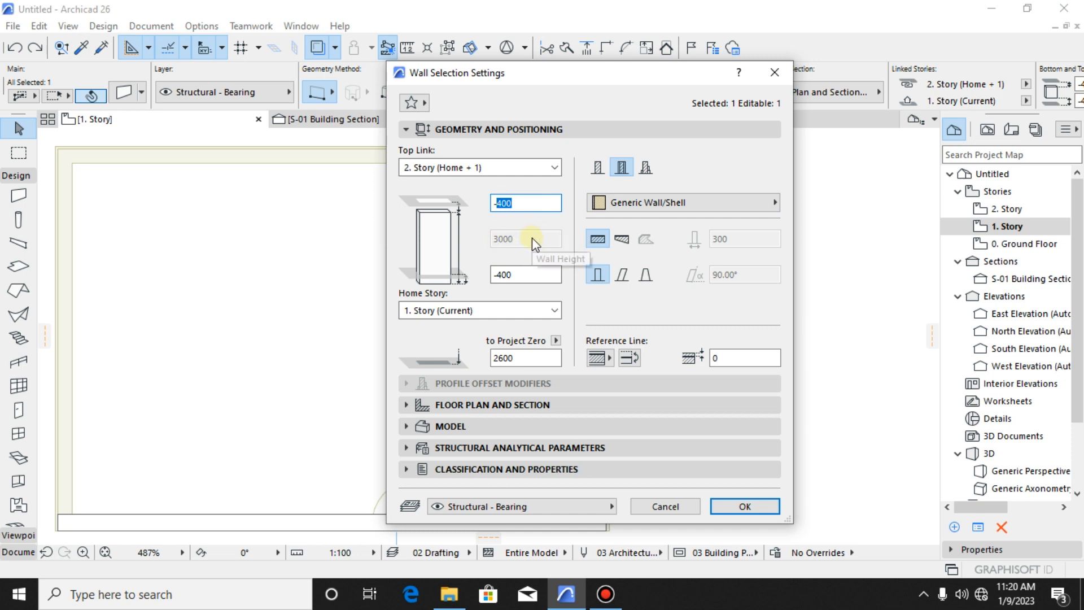
text(1600)
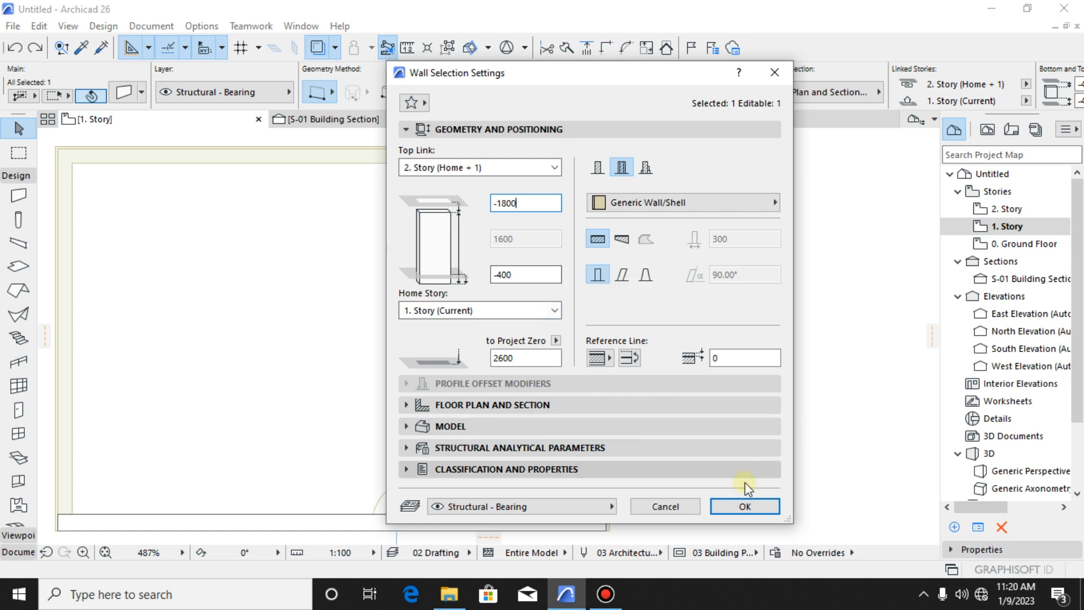
click(761, 509)
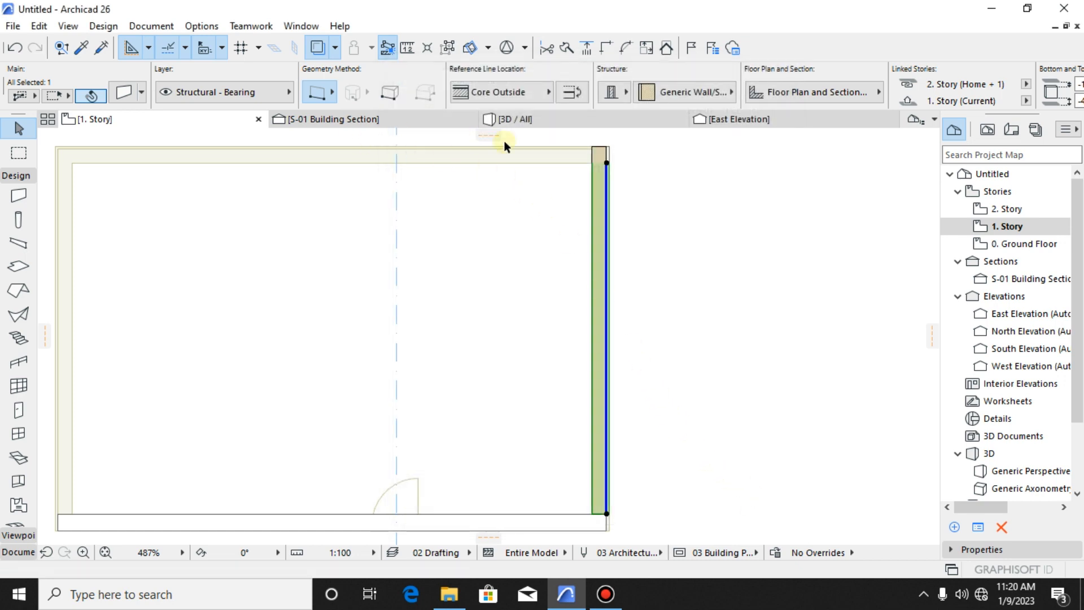
- Stretch the long 1. Story wall's top down in 3D to the top edge of the adjacent front wall
click(534, 125)
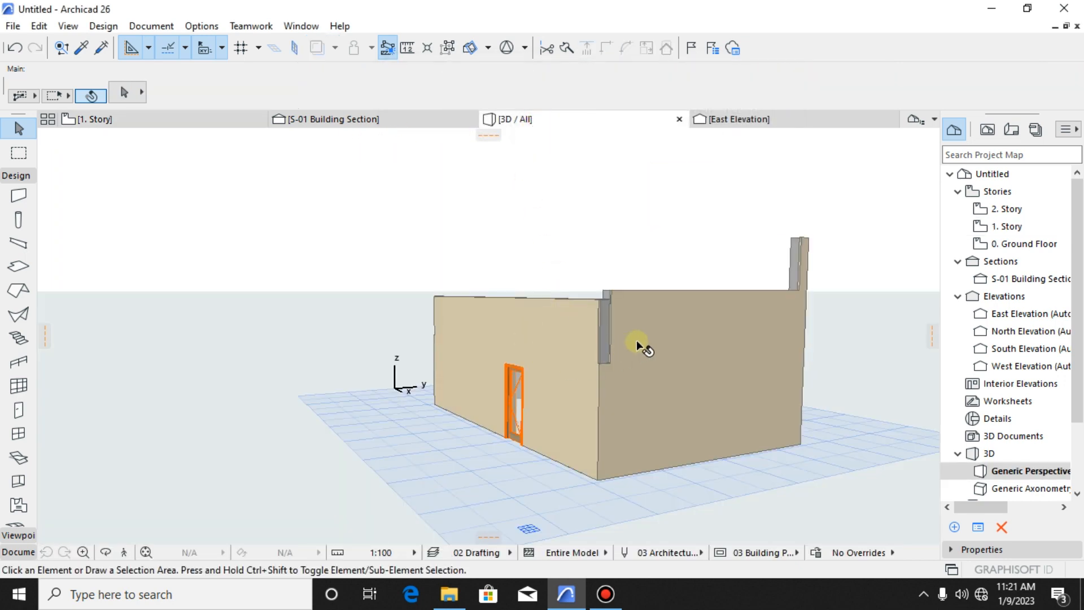
scroll(605, 333, up, 3)
click(612, 282)
shift+middle_drag(612, 282, 560, 311)
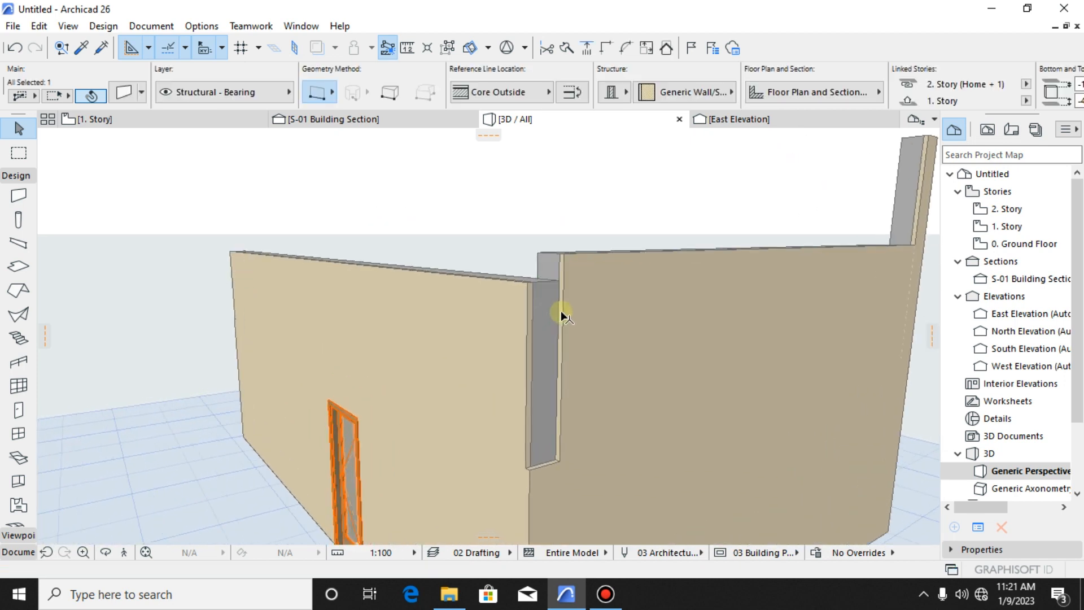
click(564, 257)
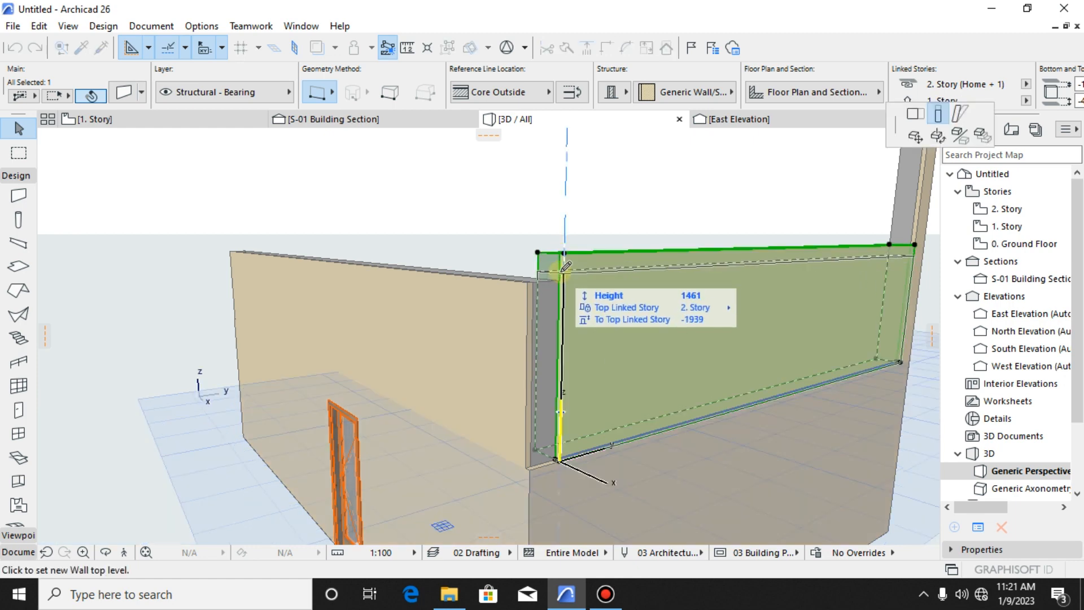
click(567, 276)
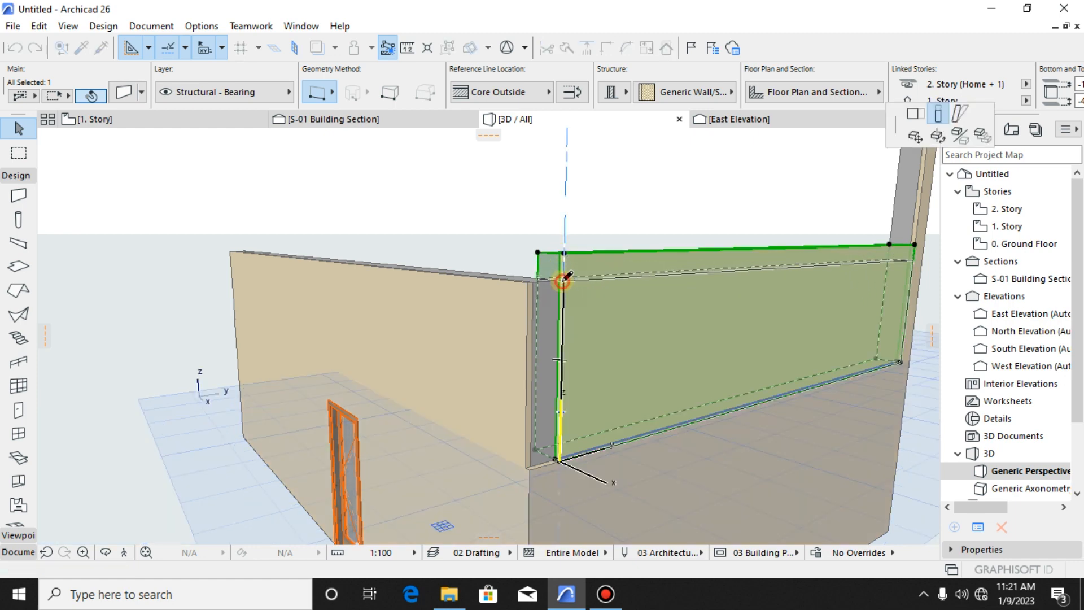
key(Escape)
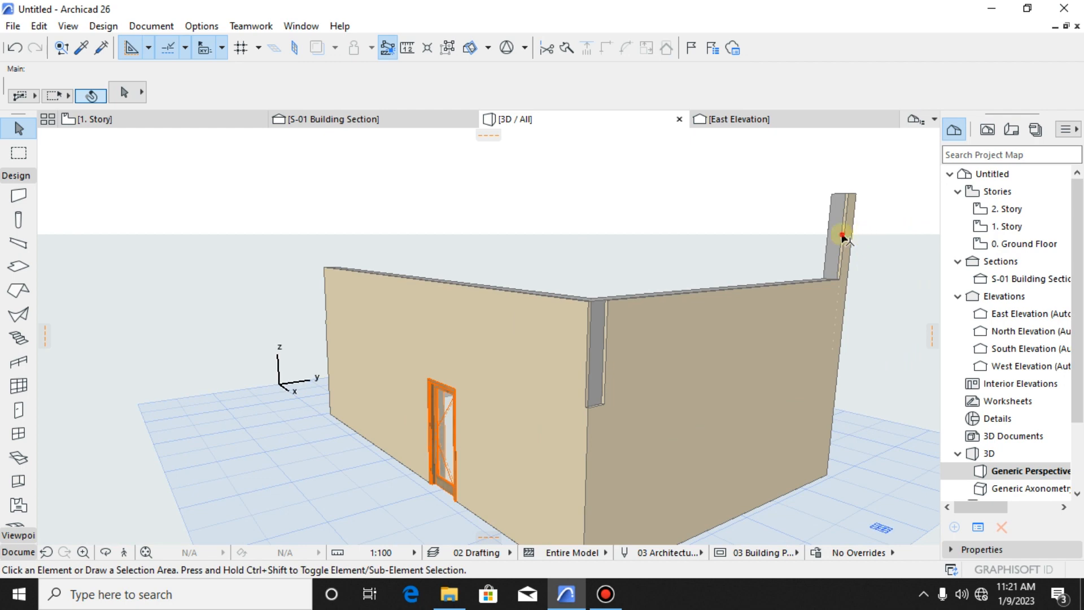
- Delete the short raised 1. Story wall segment at the enclosure's far corner
click(843, 238)
key(Delete)
scroll(737, 424, down, 3)
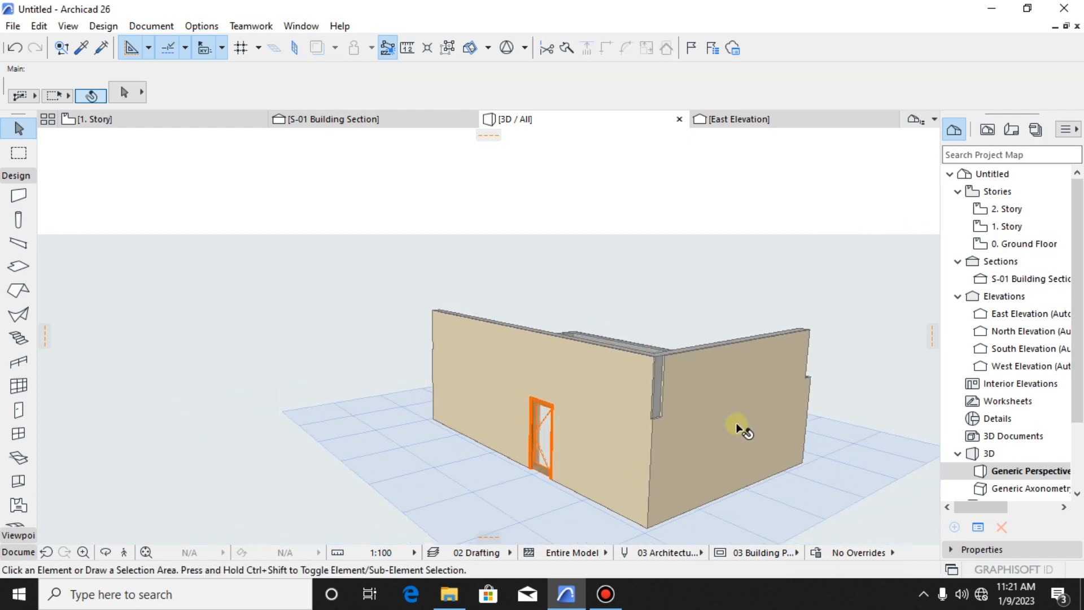
- Inspect the front wall with the door in 3D, and check the enclosure in the S-01 building section
shift+middle_drag(747, 423, 555, 386)
click(556, 386)
shift+middle_drag(649, 351, 501, 314)
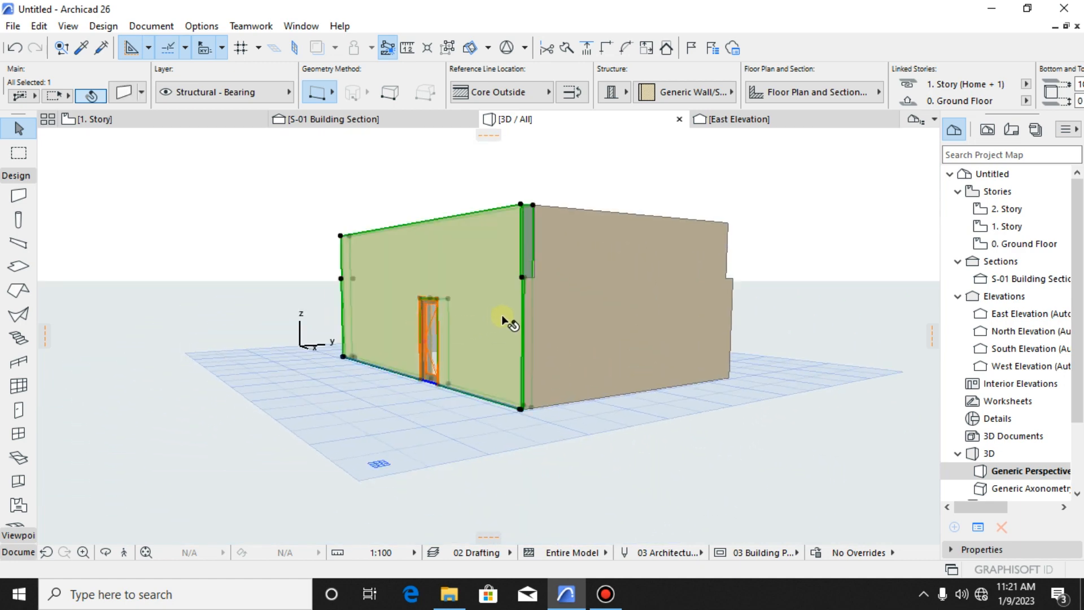
click(380, 187)
click(310, 119)
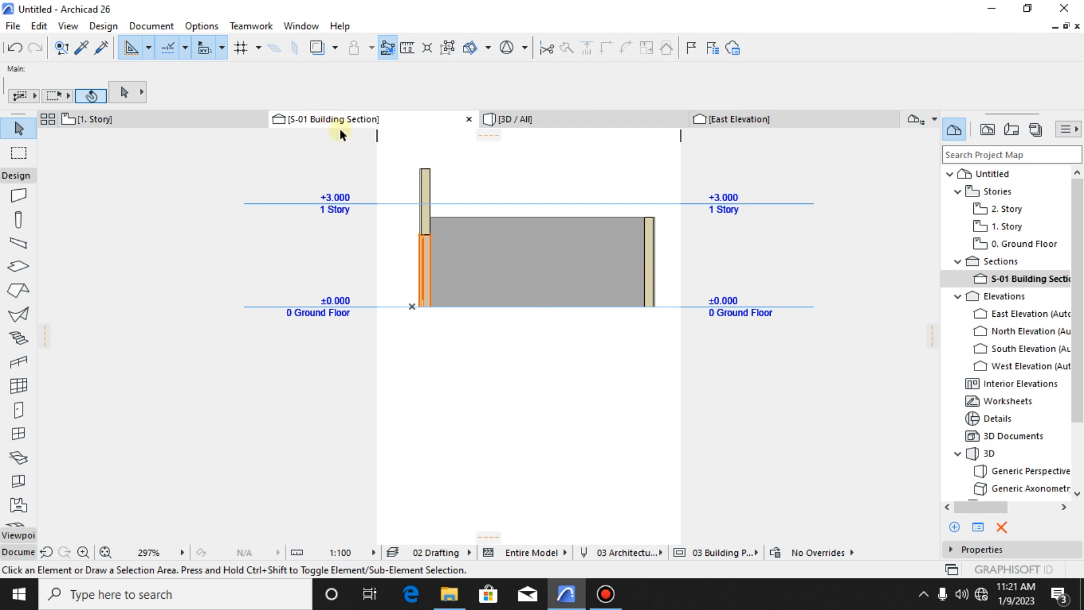
scroll(479, 276, up, 4)
- Rotate the S-01 section line half a turn about its midpoint on the 1. Story plan, so it faces the East Elevation side
click(181, 119)
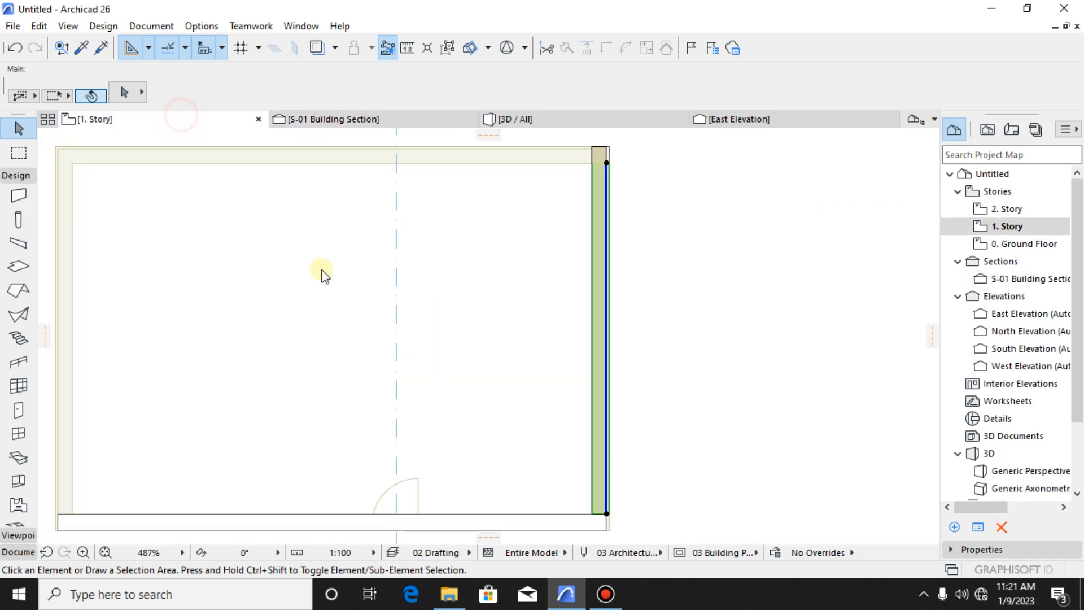
scroll(423, 382, down, 5)
scroll(439, 355, up, 1)
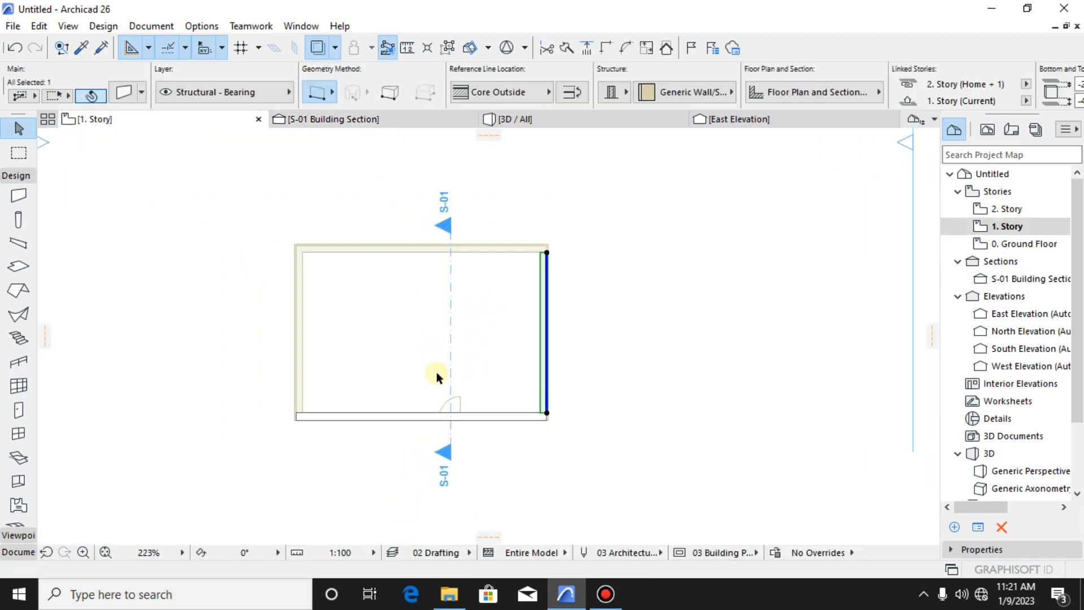
click(459, 364)
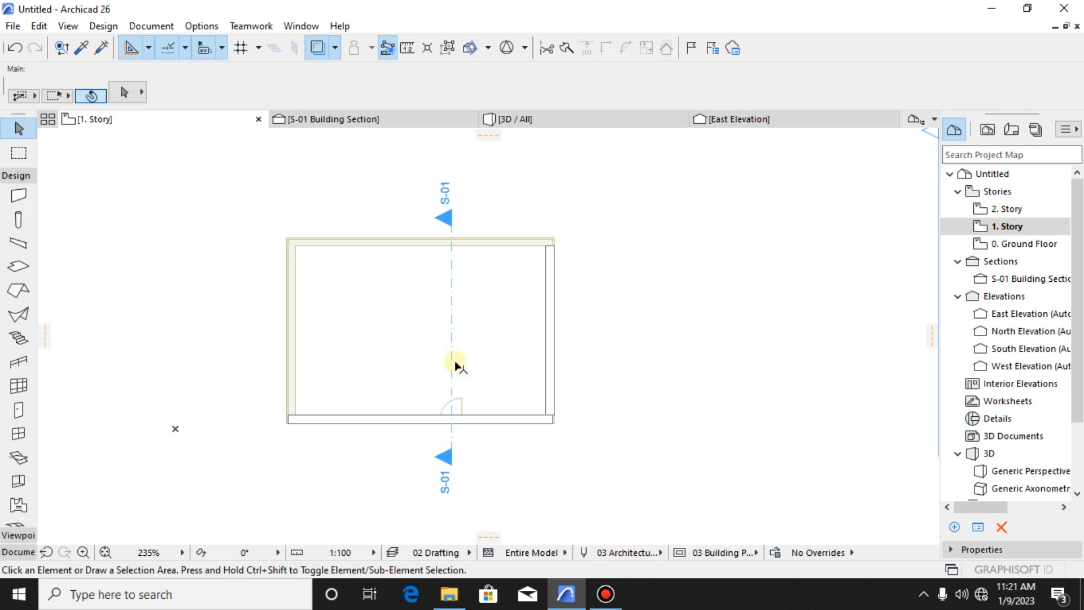
click(451, 358)
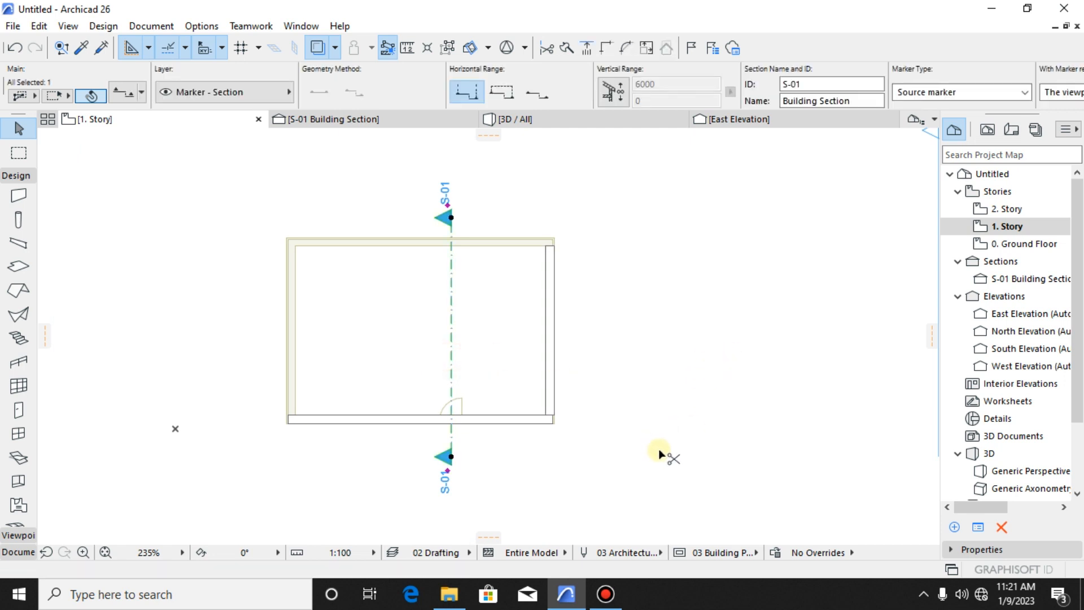
key(ctrl+e)
scroll(487, 409, down, 5)
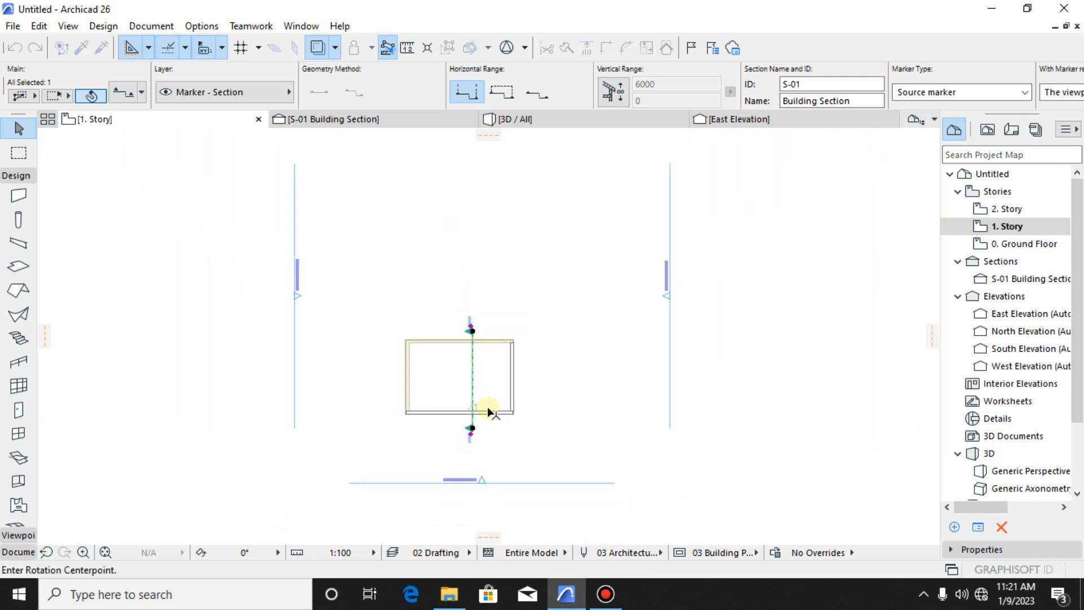
scroll(497, 375, up, 5)
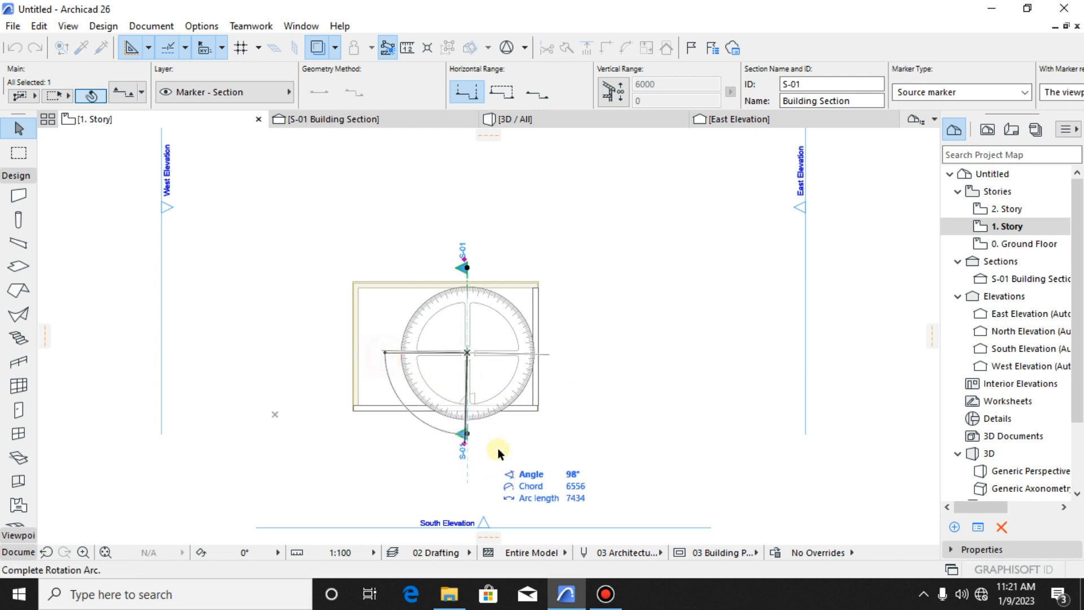
click(570, 355)
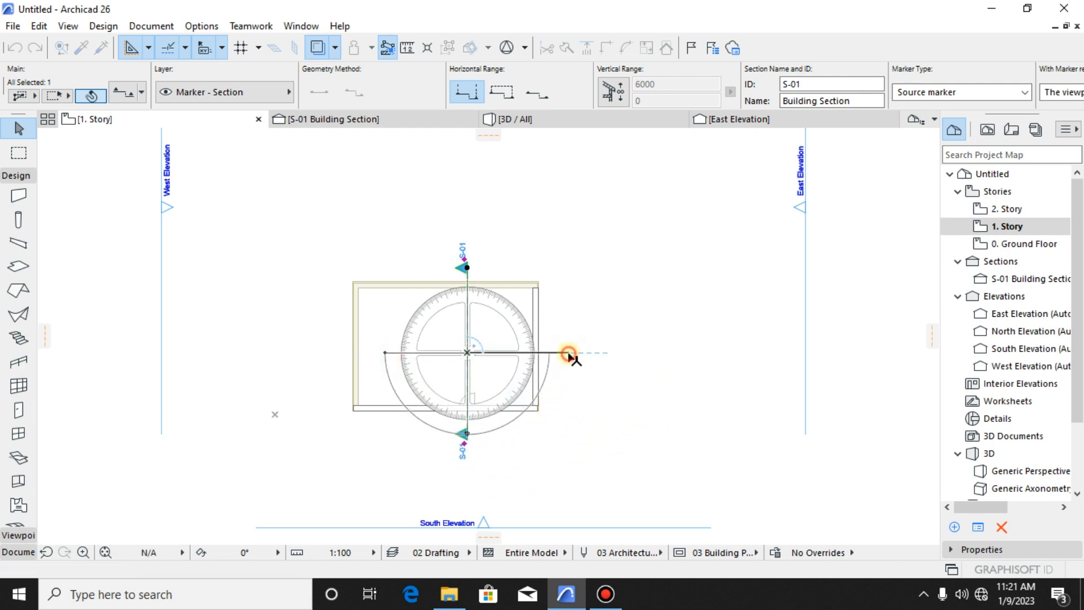
scroll(491, 320, up, 3)
click(743, 333)
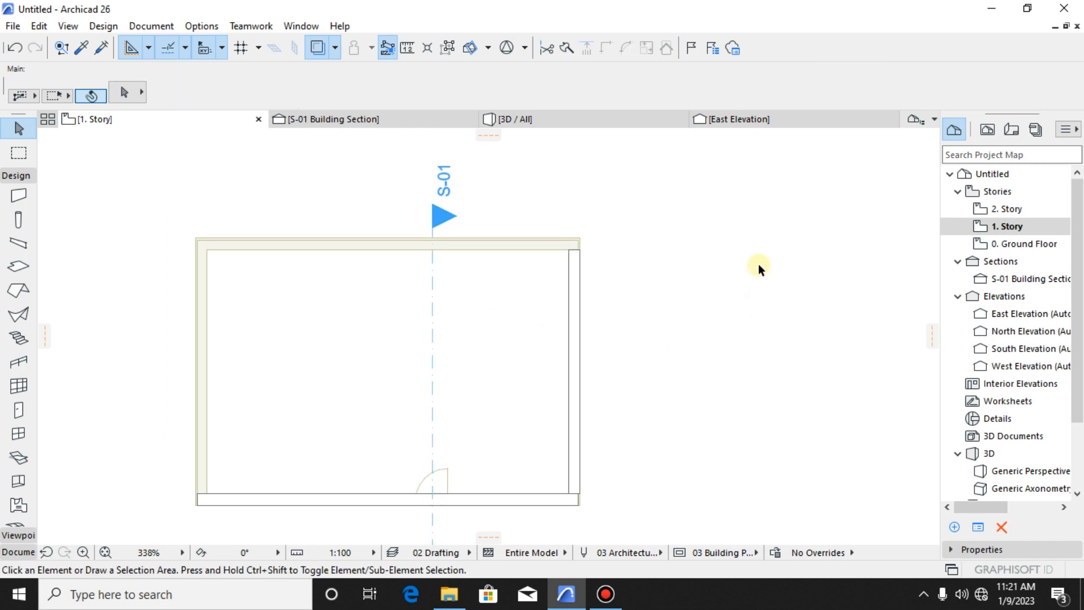
- Examine the reversed S-01 section, selecting the ground floor rear wall and the long 1. Story wall to compare their extents against the story levels
scroll(734, 333, down, 4)
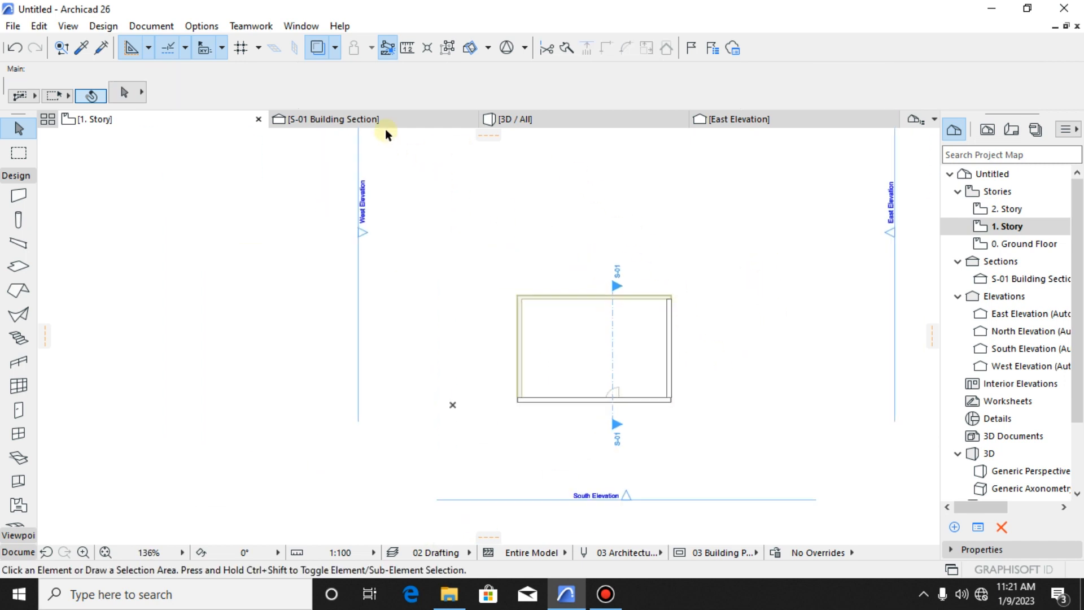
click(387, 120)
scroll(563, 276, up, 4)
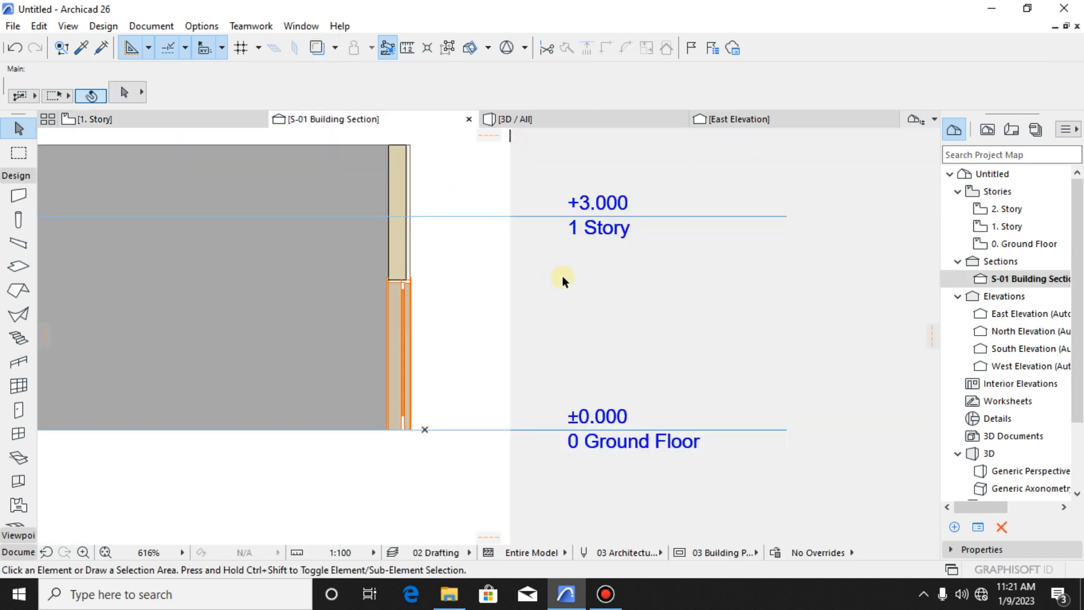
scroll(480, 303, down, 5)
middle_drag(399, 326, 606, 334)
scroll(588, 334, up, 3)
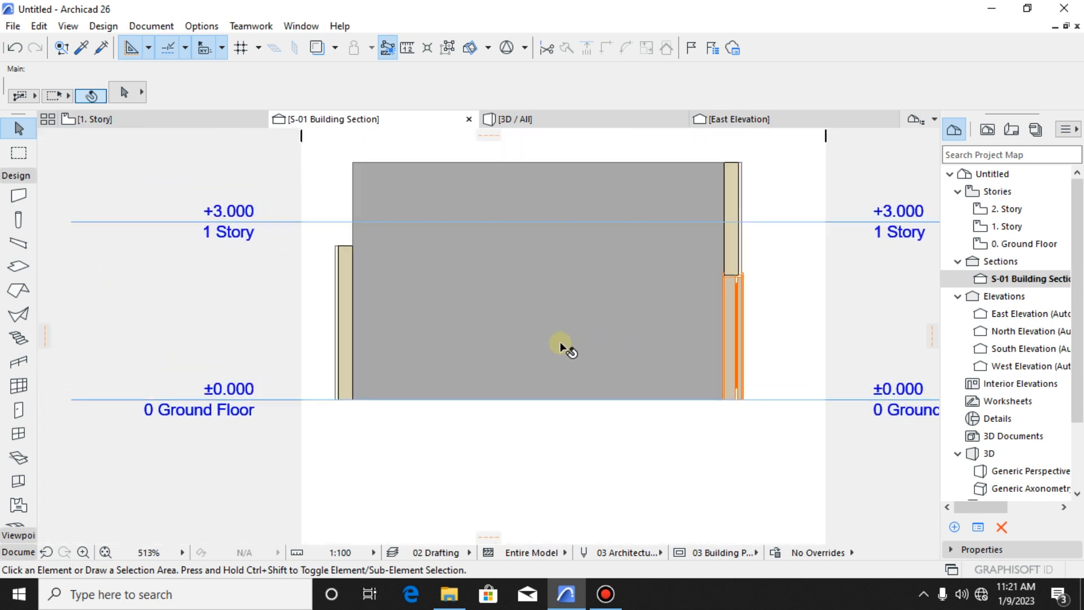
click(349, 293)
click(347, 288)
click(346, 263)
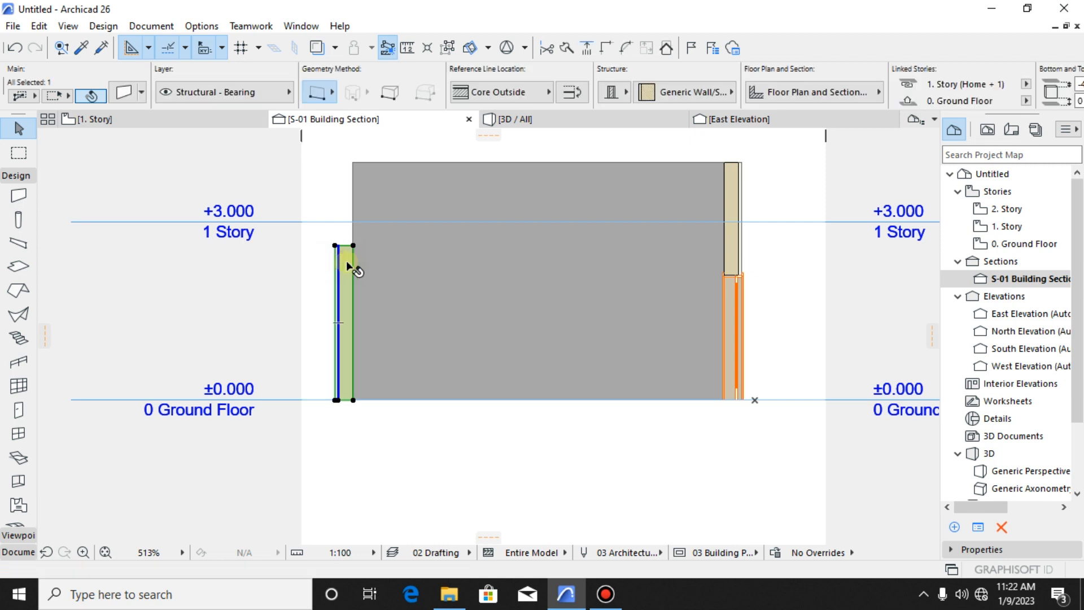
scroll(348, 252, up, 4)
scroll(370, 259, down, 3)
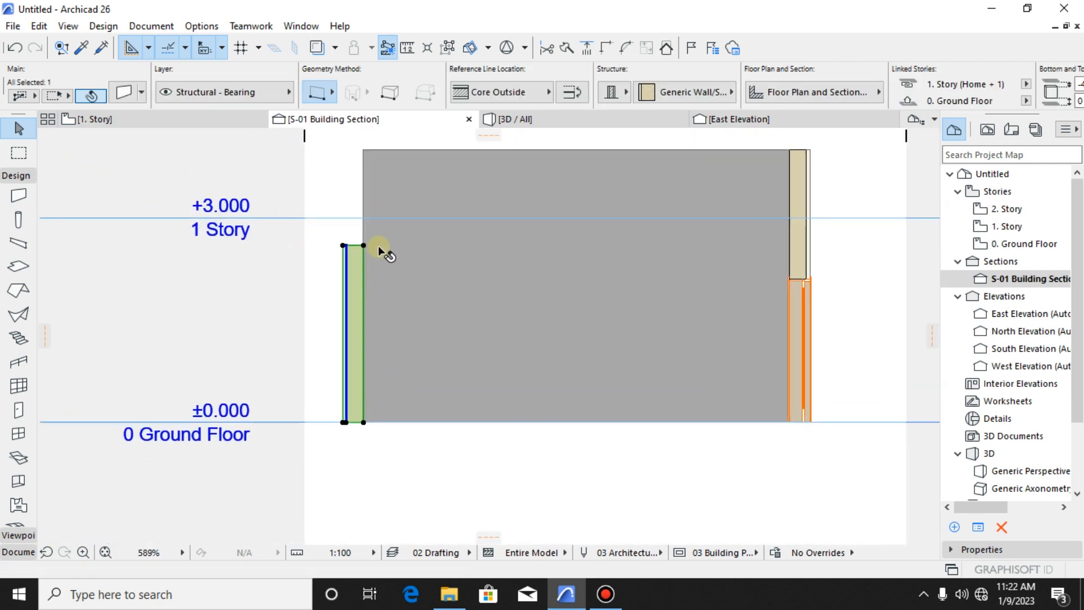
click(409, 219)
scroll(542, 231, down, 2)
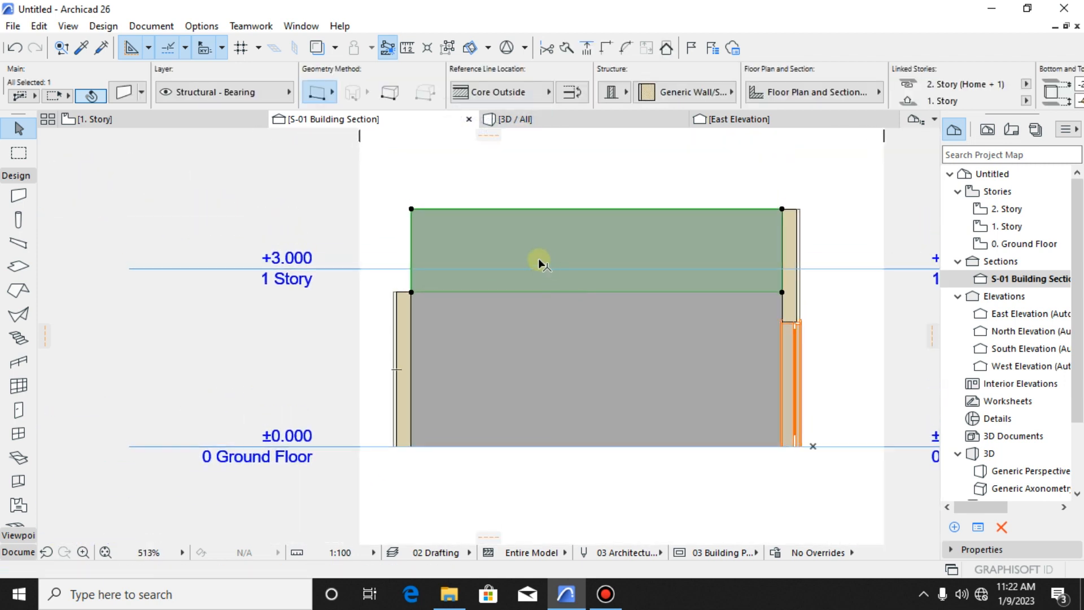
scroll(797, 260, down, 5)
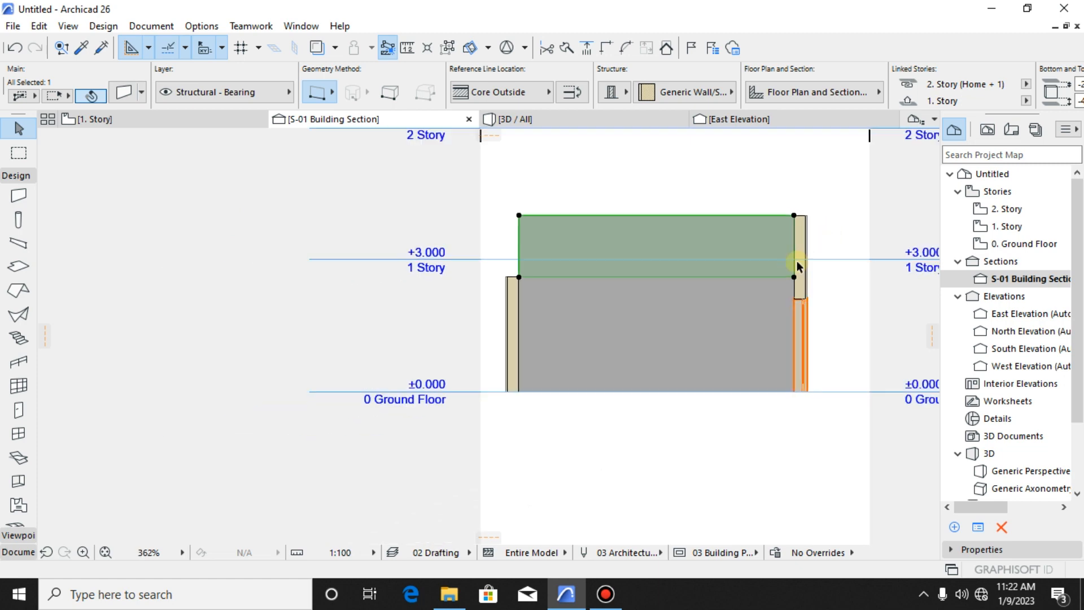
click(620, 188)
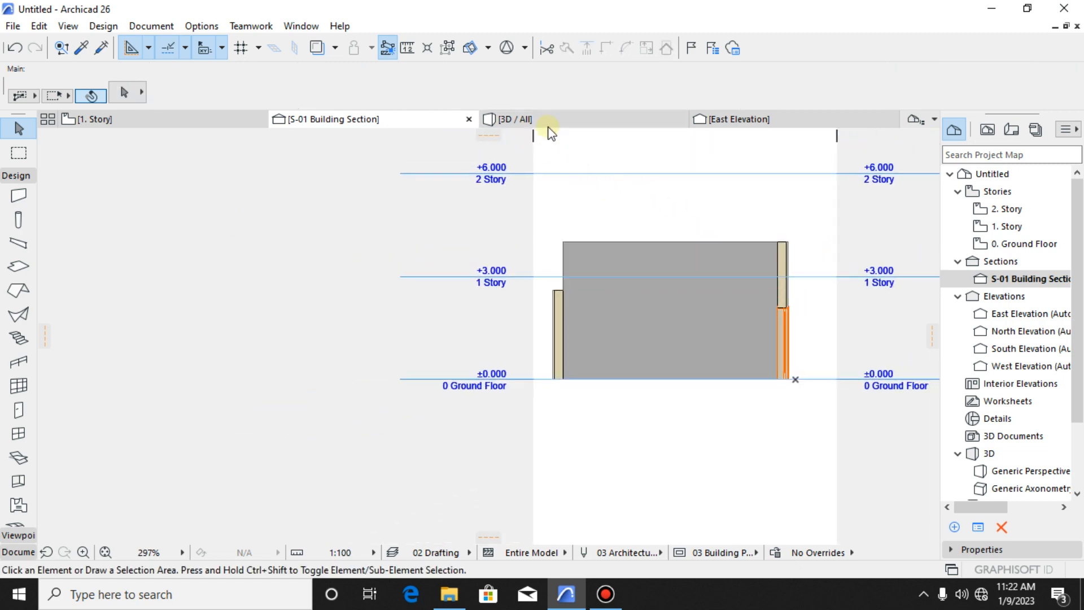
- Override the long 1. Story wall's surfaces with Stucco - Yellow Rough on the outside and edges and Stucco - White Rough on the inside
click(549, 129)
drag(654, 305, 460, 366)
click(511, 367)
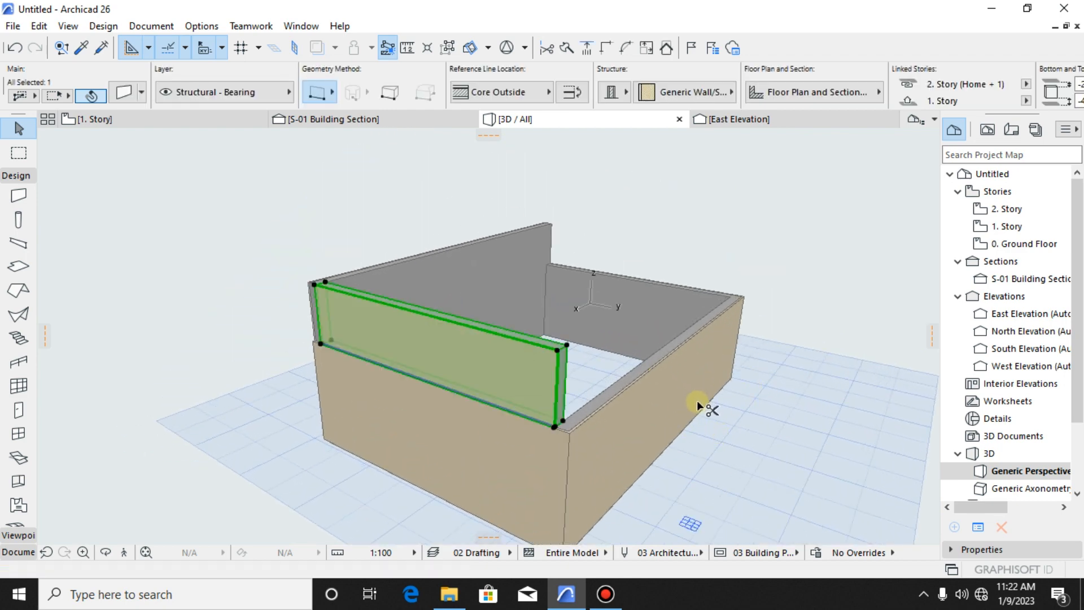
key(ctrl+t)
click(459, 427)
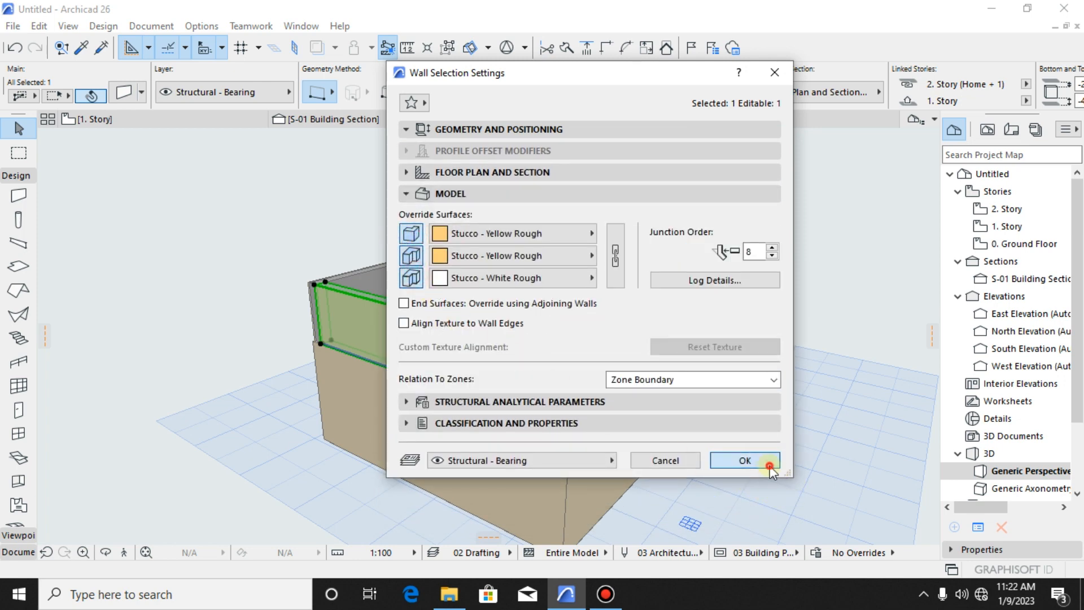
click(744, 460)
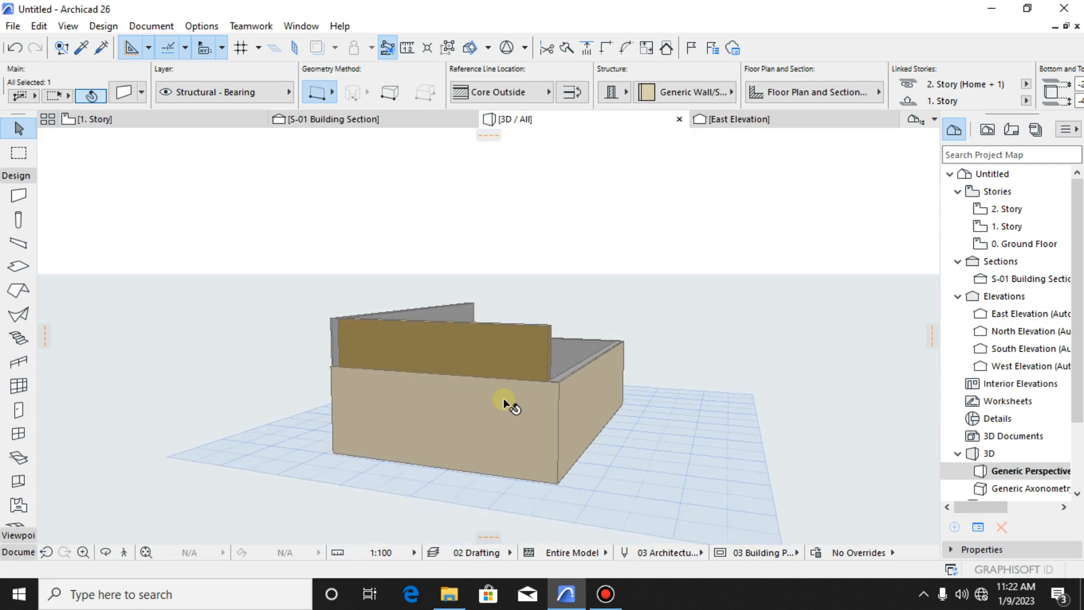
shift+middle_drag(504, 400, 618, 327)
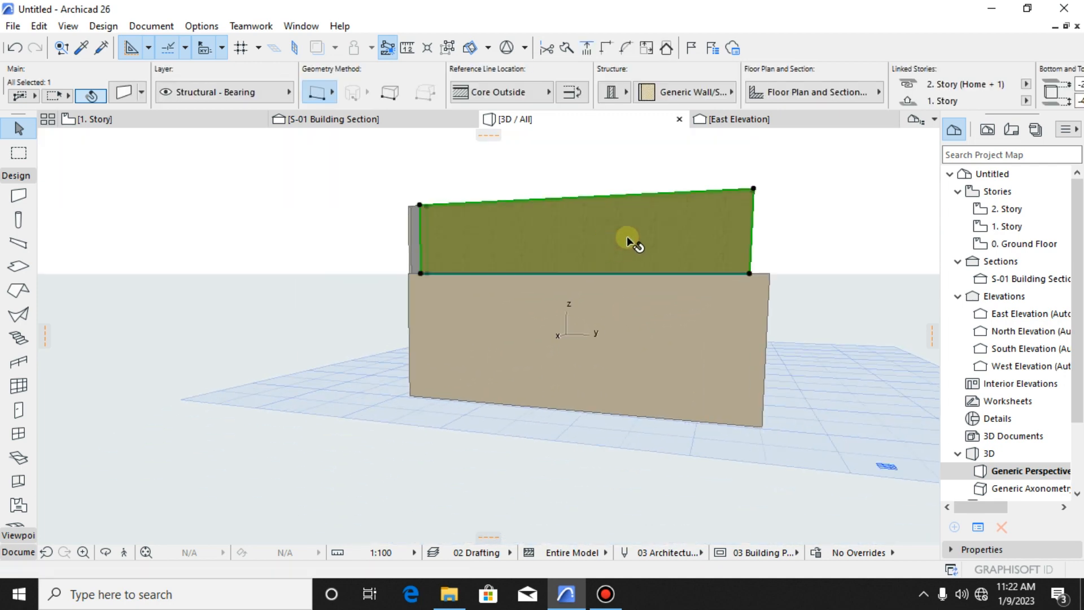
- Examine the enclosure in 3D from the front, side and above, selecting the front wall, ground floor side wall and yellow 1. Story wall
key(Escape)
click(598, 328)
key(Escape)
scroll(570, 265, down, 1)
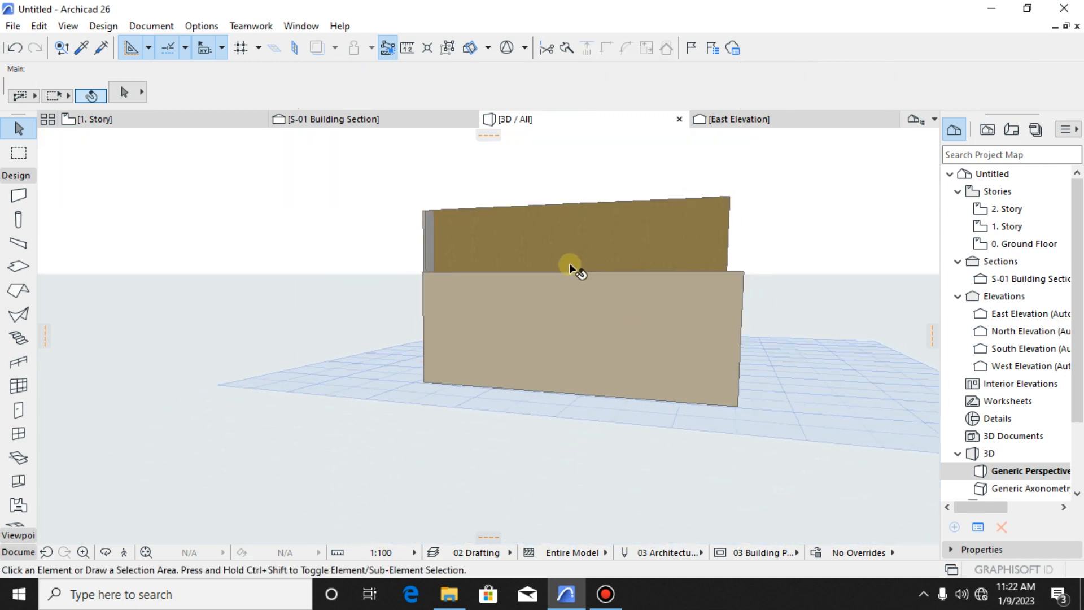
shift+middle_drag(569, 263, 526, 310)
click(546, 311)
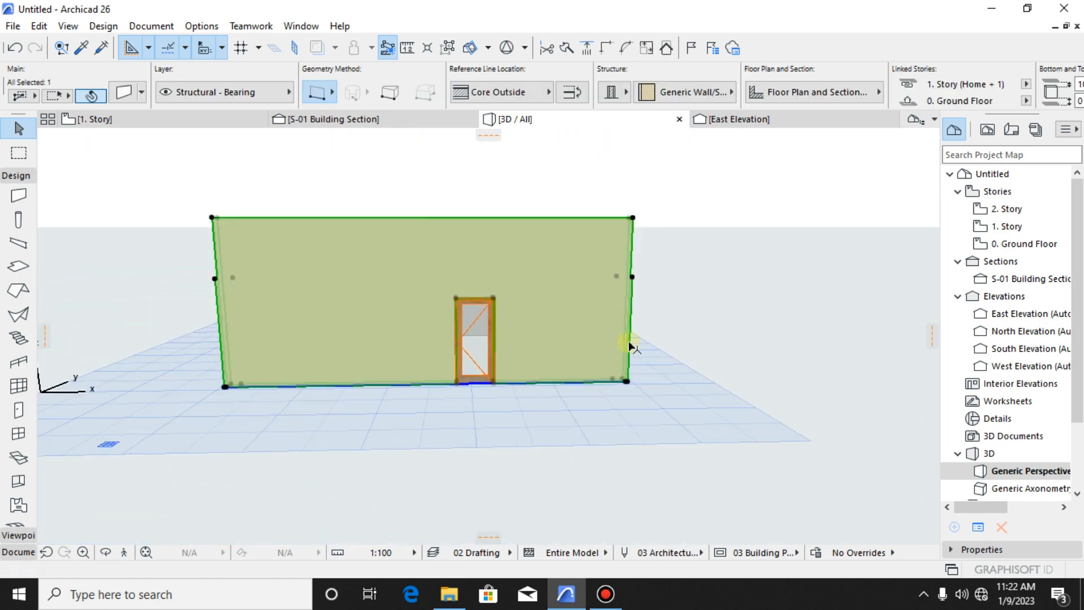
shift+middle_drag(632, 346, 345, 360)
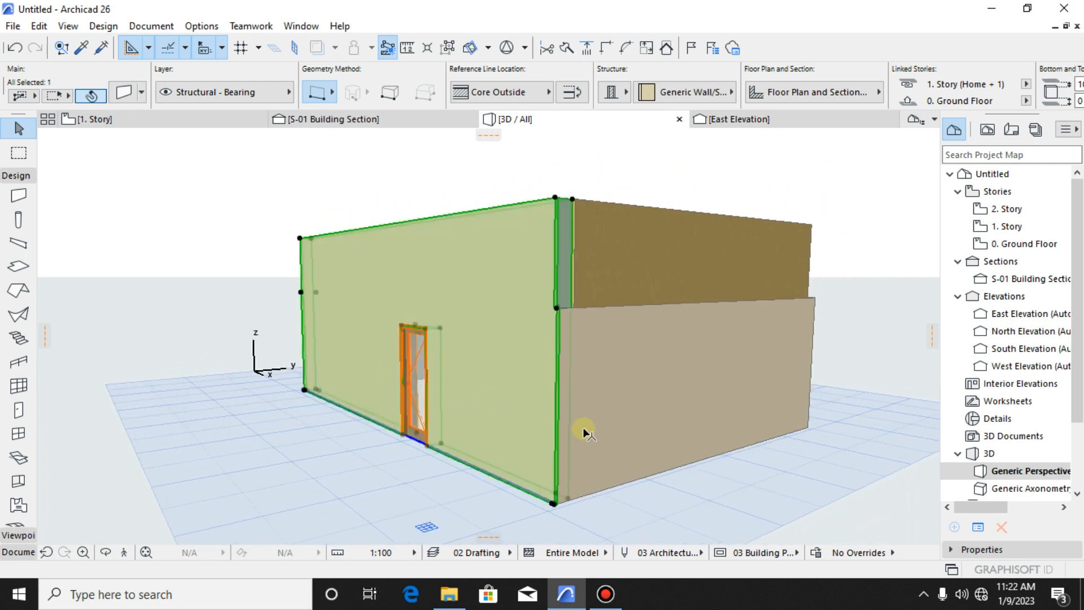
click(661, 423)
click(647, 281)
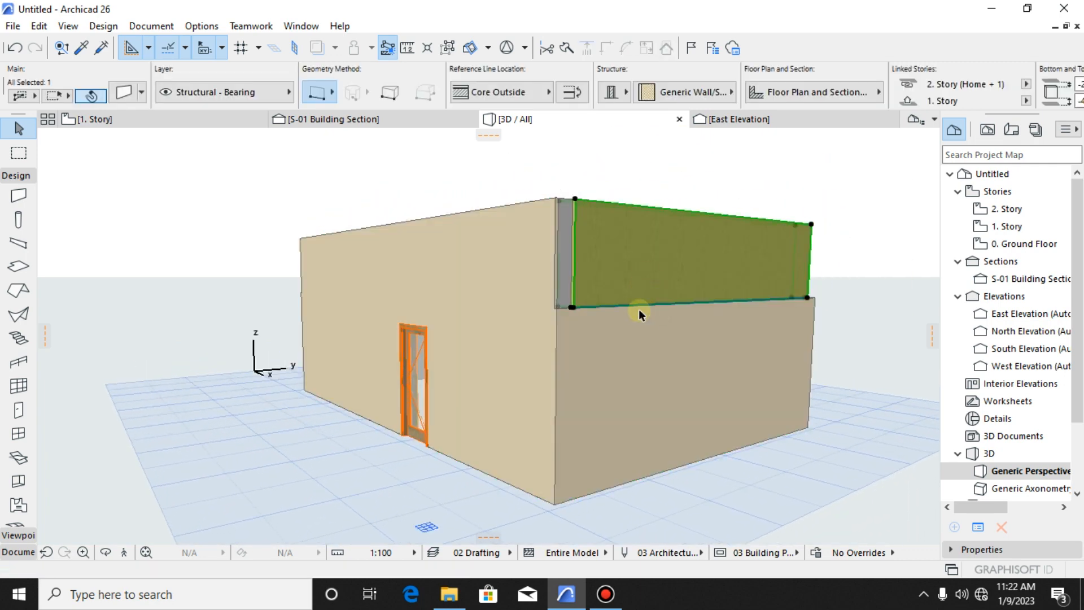
shift+middle_drag(638, 309, 641, 356)
click(646, 395)
shift+middle_drag(554, 318, 644, 402)
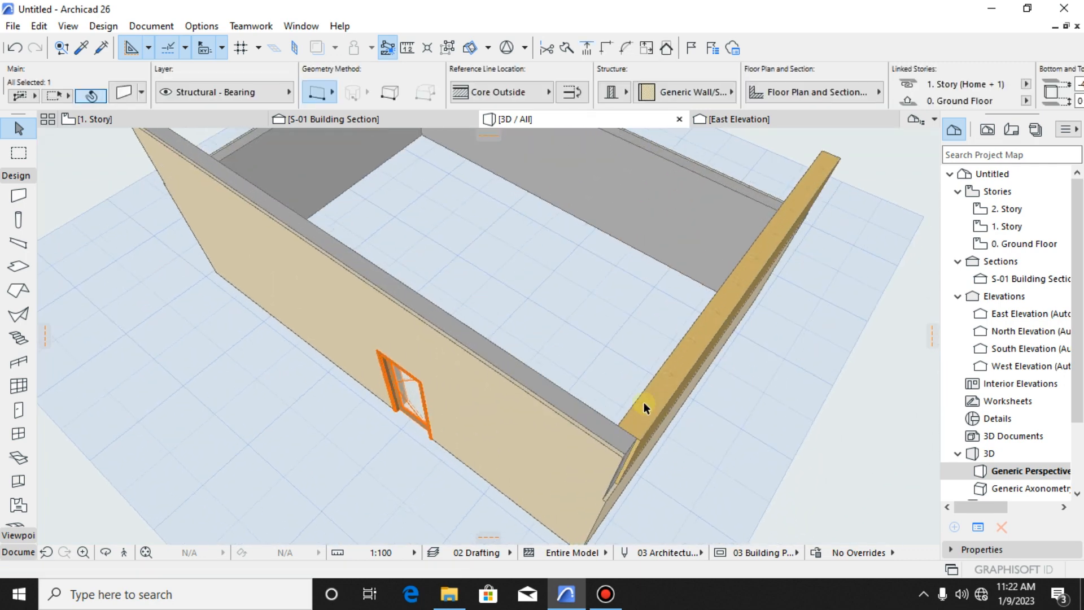
- Move the yellow 1. Story wall about 2437 mm inward from its side wall, at a 180° angle parallel to the front wall
shift+middle_drag(554, 412, 477, 315)
click(425, 286)
shift+middle_drag(425, 287, 726, 190)
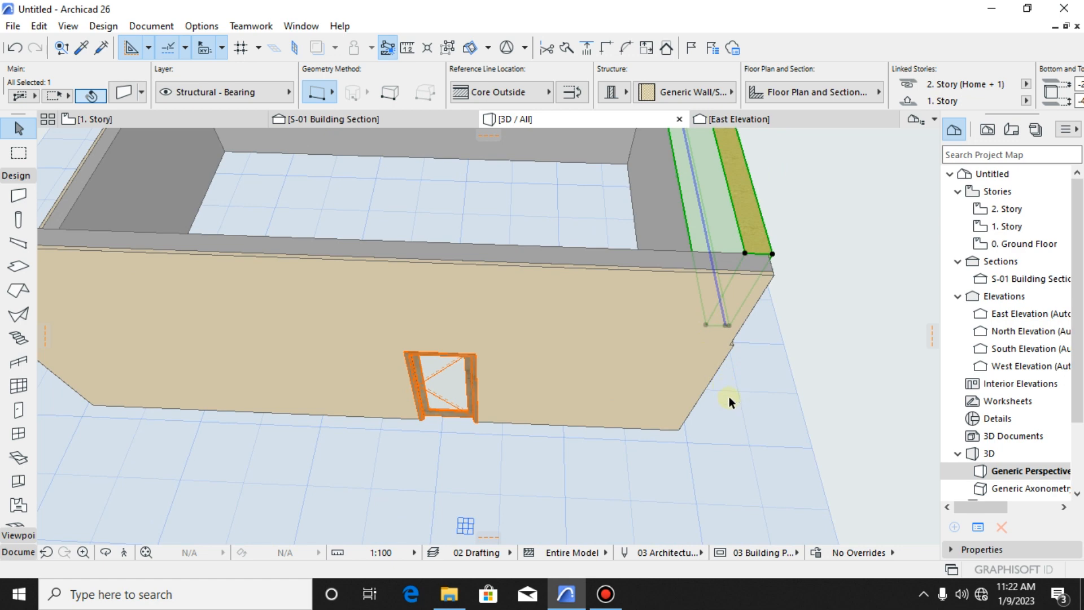
key(ctrl+d)
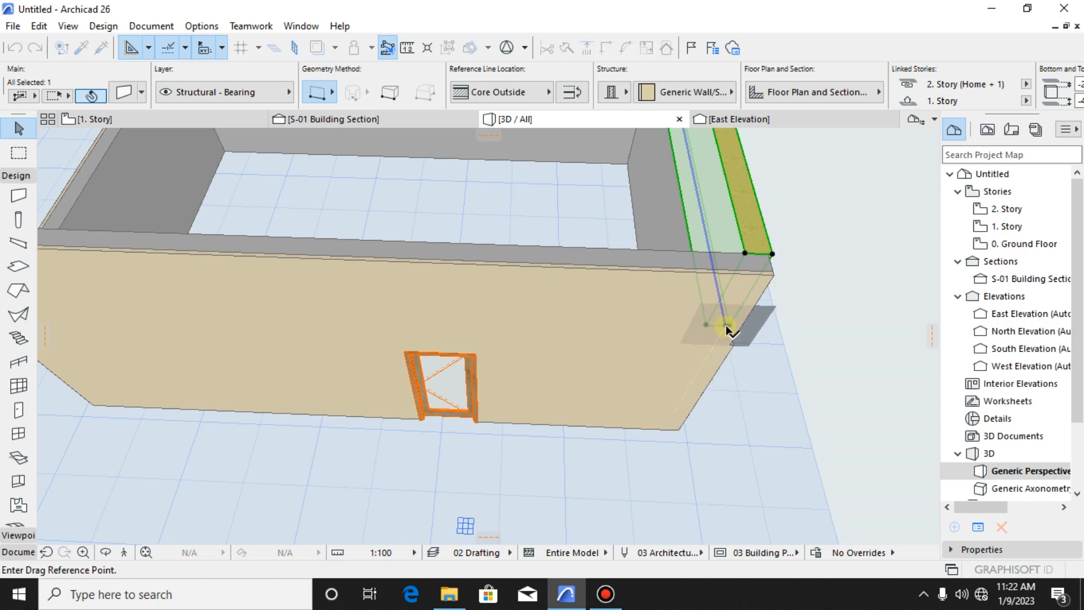
click(727, 324)
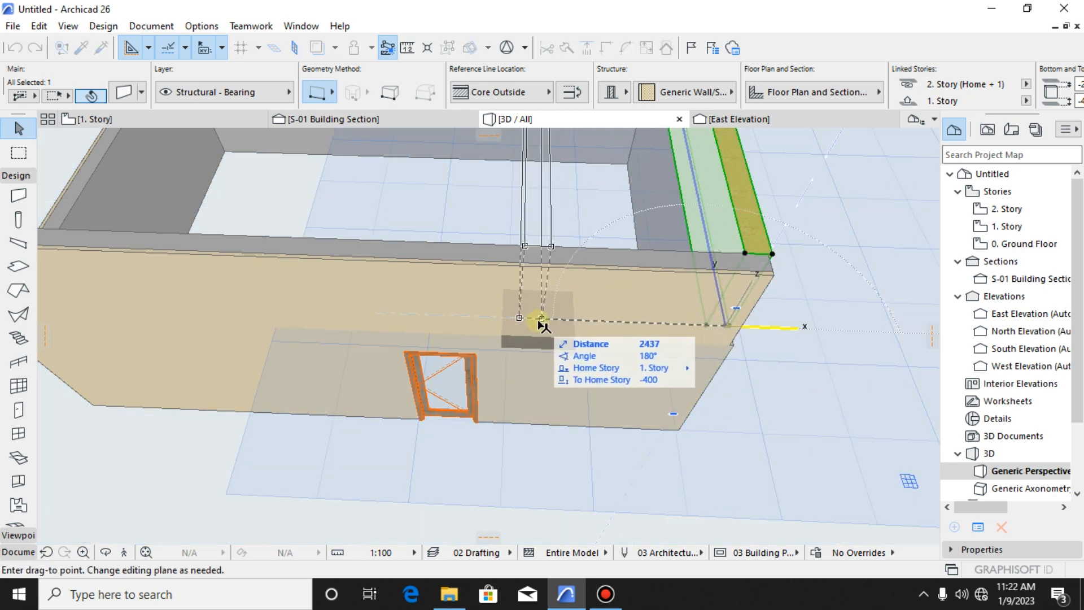
click(539, 320)
key(Escape)
scroll(621, 336, down, 2)
shift+middle_drag(647, 338, 612, 273)
click(602, 245)
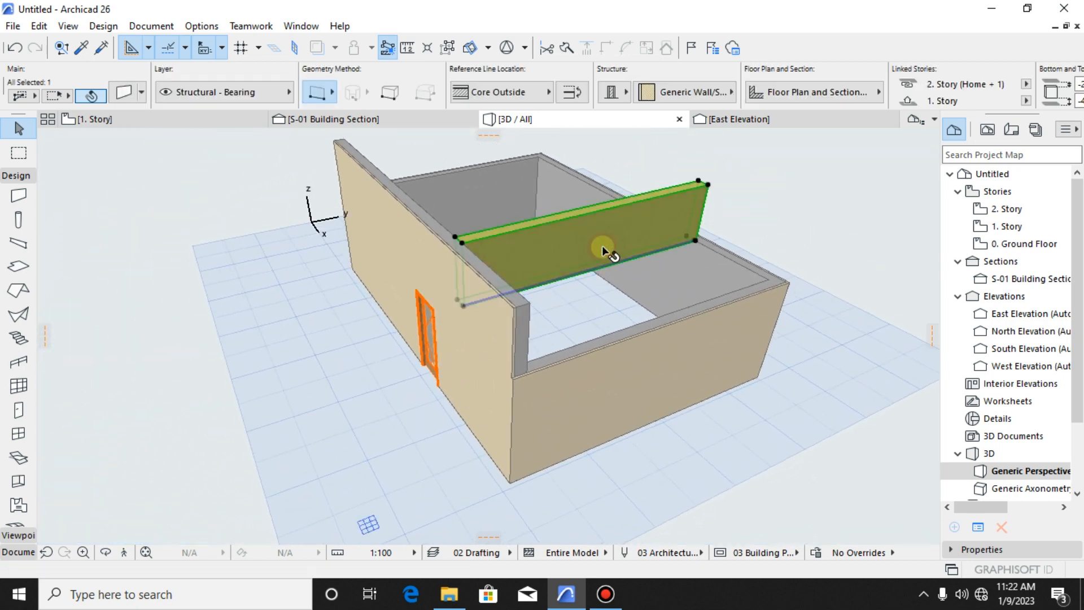
- Move the front wall with the door about 2377 mm outward, away from the ground floor enclosure
click(618, 367)
key(Escape)
shift+middle_drag(618, 367, 390, 315)
click(472, 342)
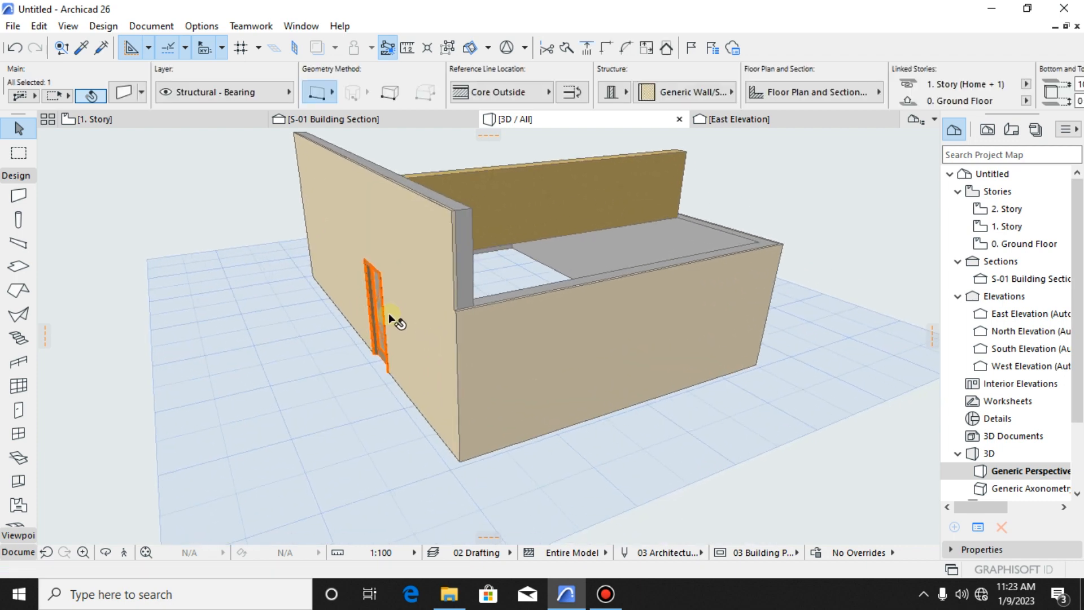
key(ctrl+d)
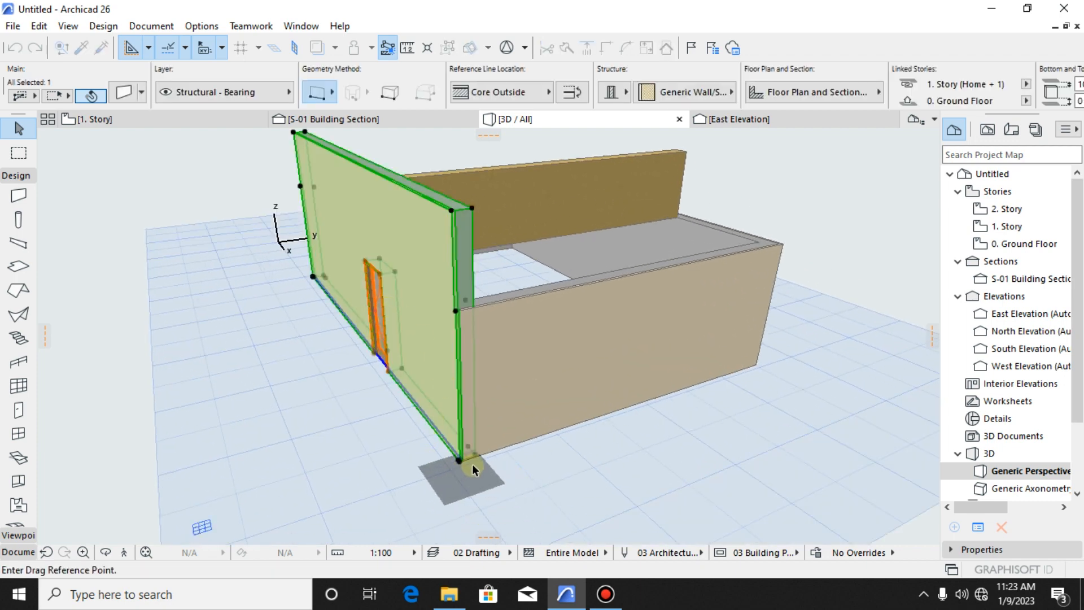
click(460, 461)
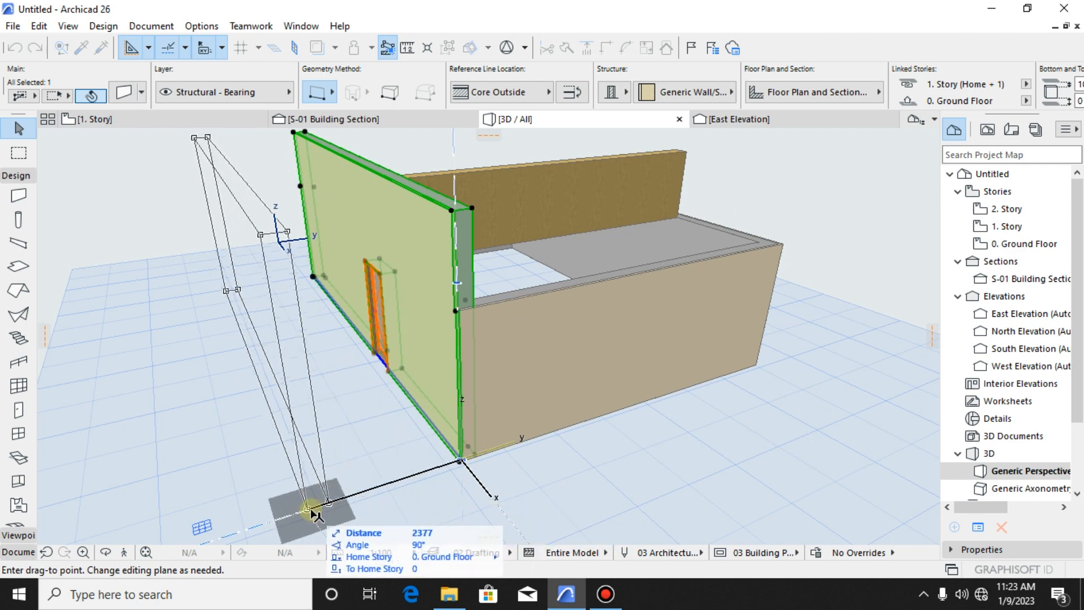
click(315, 506)
click(370, 398)
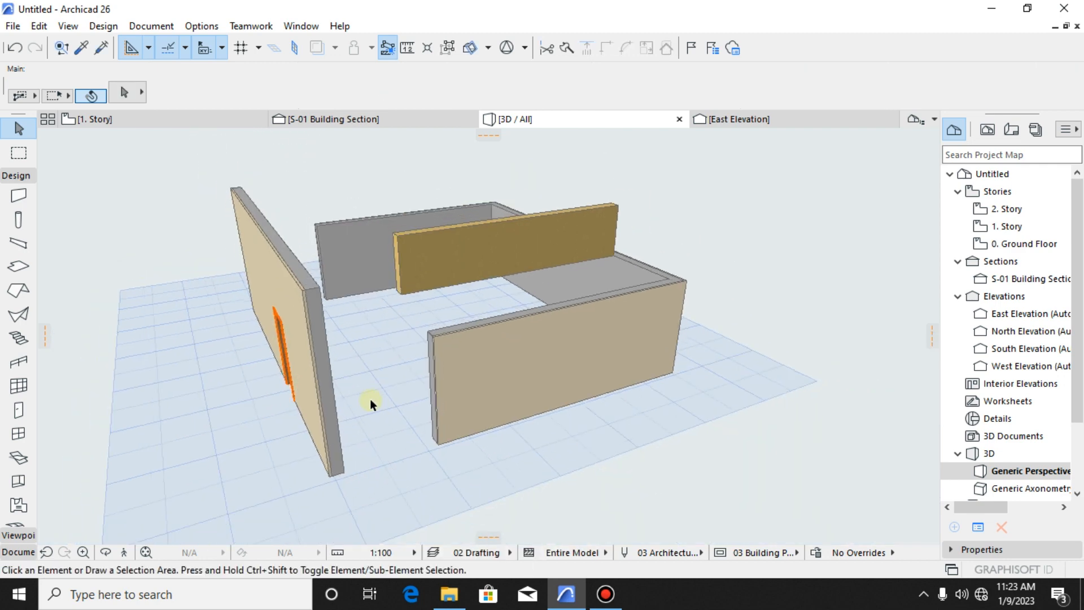
- Examine the separated walls in 3D, comparing the heights and base levels of the front wall, 1. Story wall and ground floor walls
shift+middle_drag(370, 398, 446, 468)
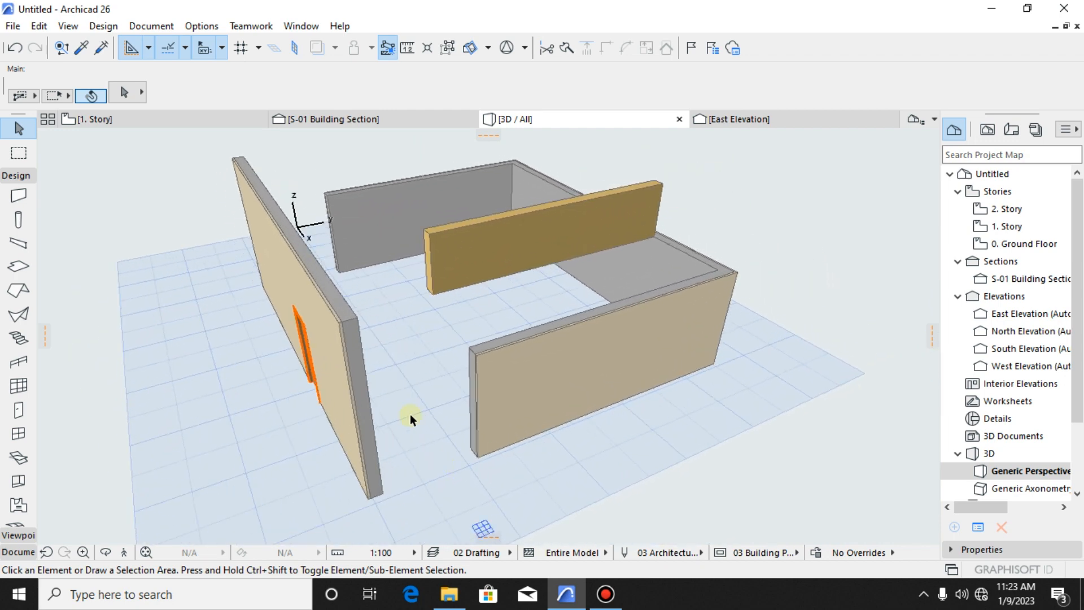
middle_drag(409, 416, 454, 439)
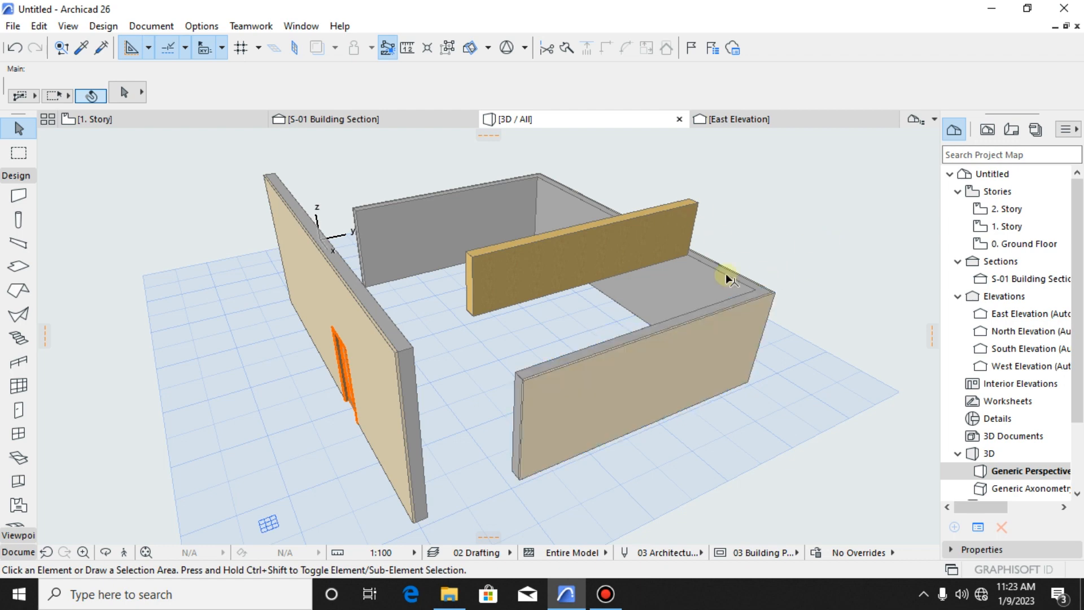
middle_drag(547, 394, 557, 387)
scroll(556, 387, down, 1)
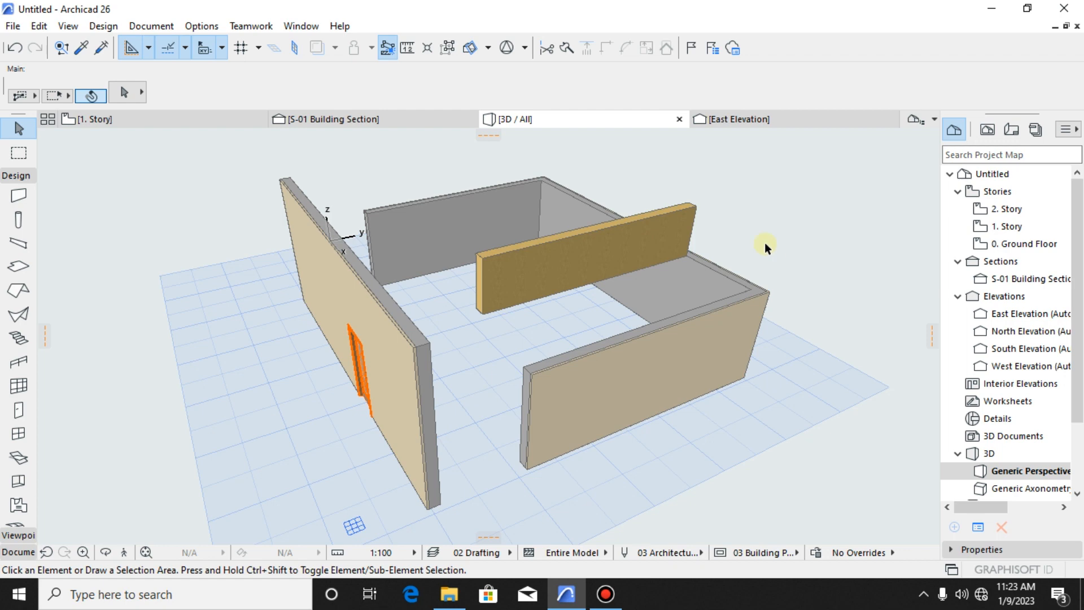
shift+middle_drag(600, 298, 376, 272)
drag(375, 261, 657, 346)
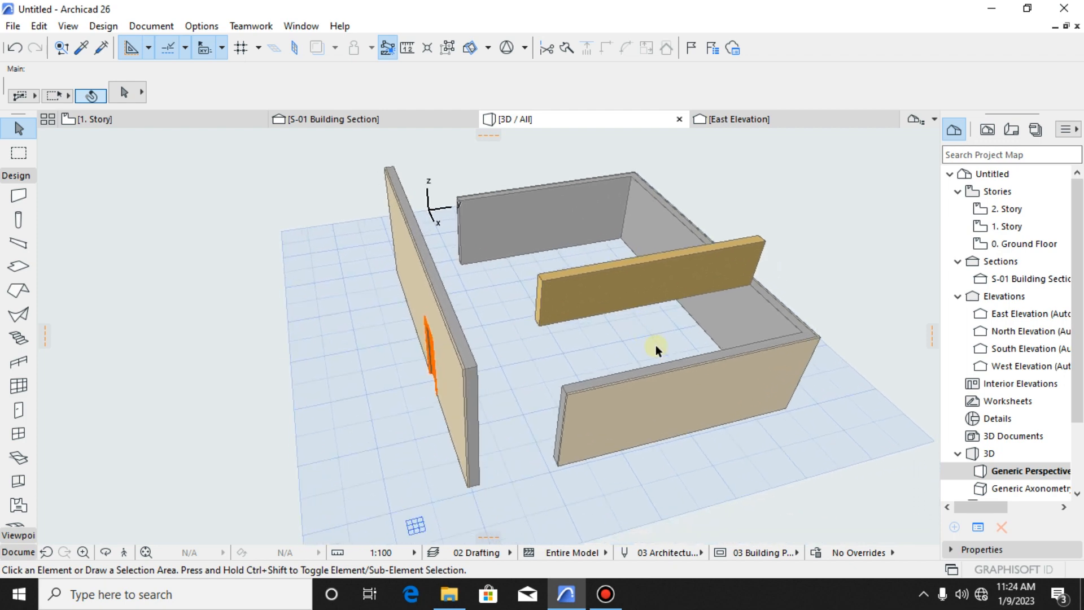
click(690, 353)
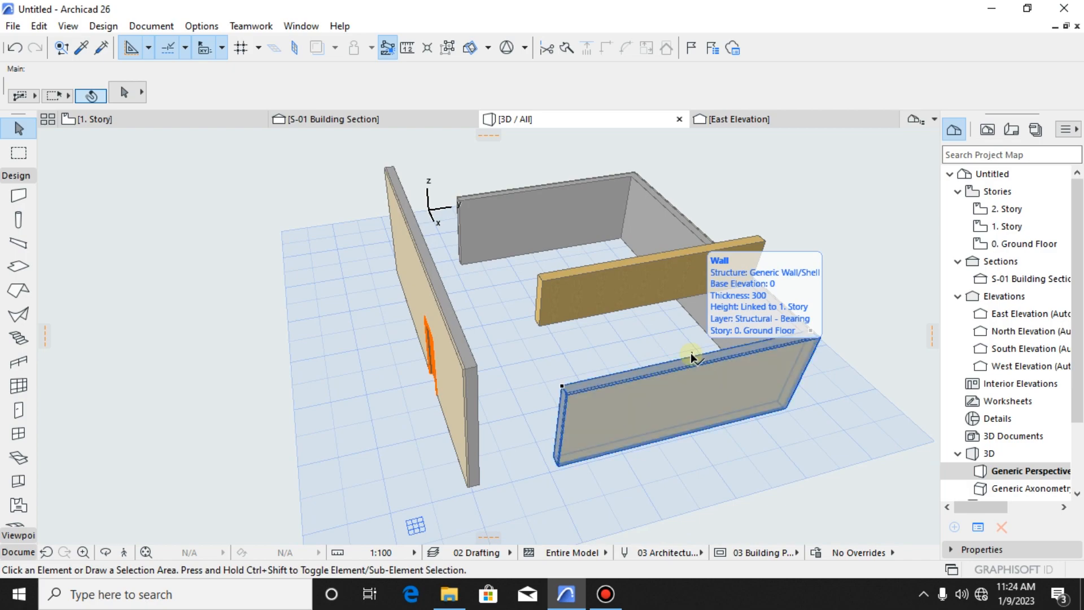